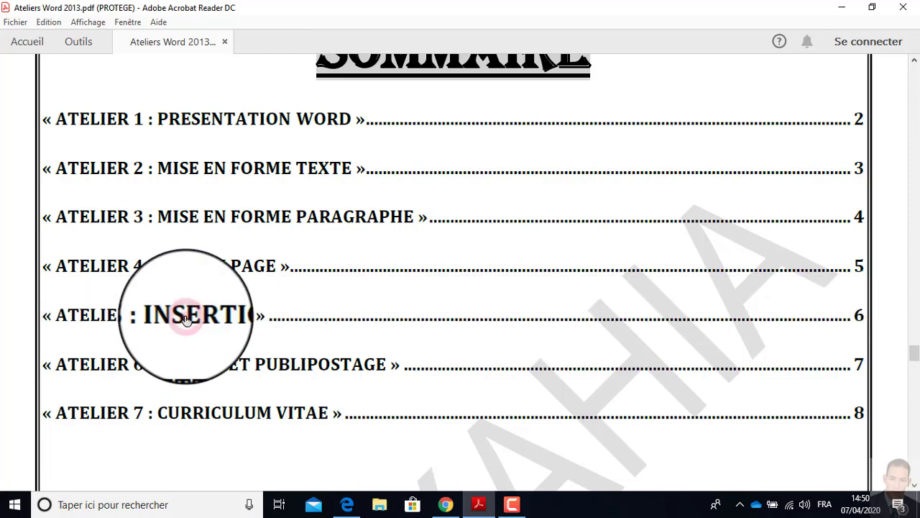
Go to the "Atelier 5 : Insertion" section from the PDF's table of contents
click(185, 319)
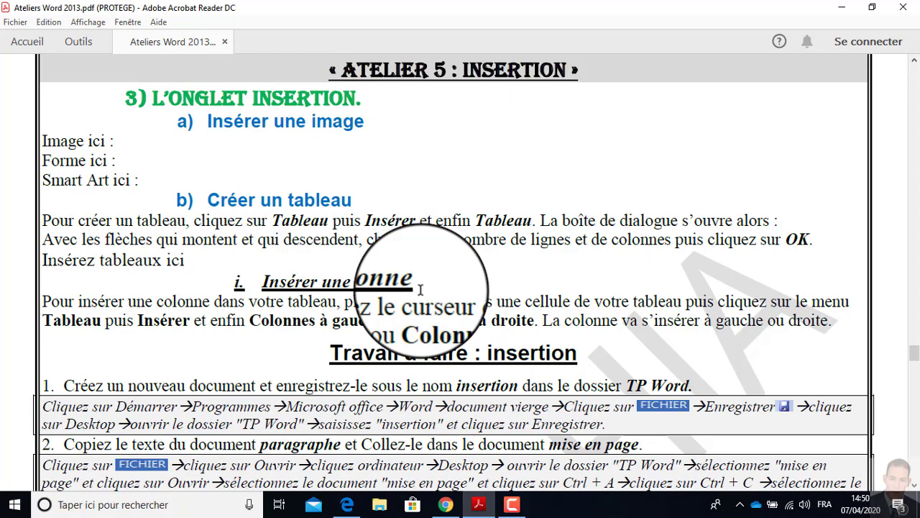
scroll(420, 289, down, 4)
scroll(415, 299, up, 3)
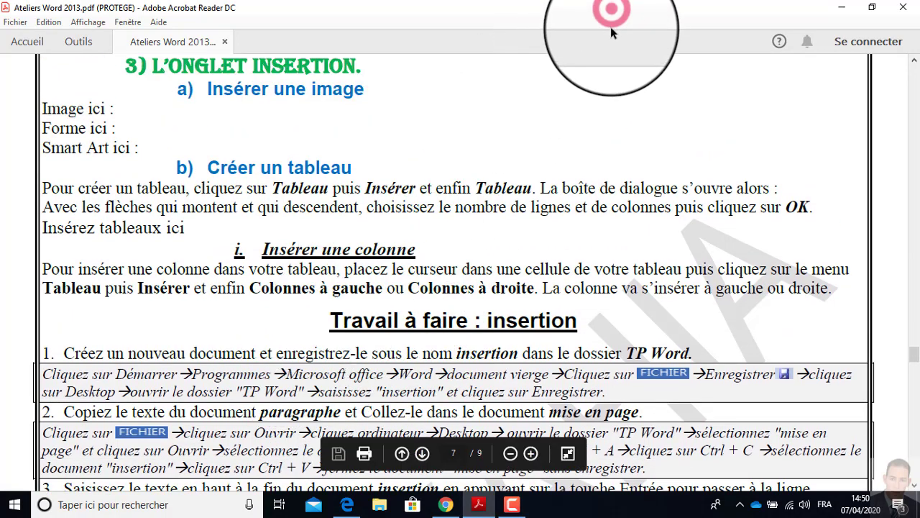
Restore the PDF to a smaller window over the desktop's lower half and show exercise 1 of "Travail à faire : insertion"
drag(611, 18, 485, 261)
scroll(441, 360, down, 3)
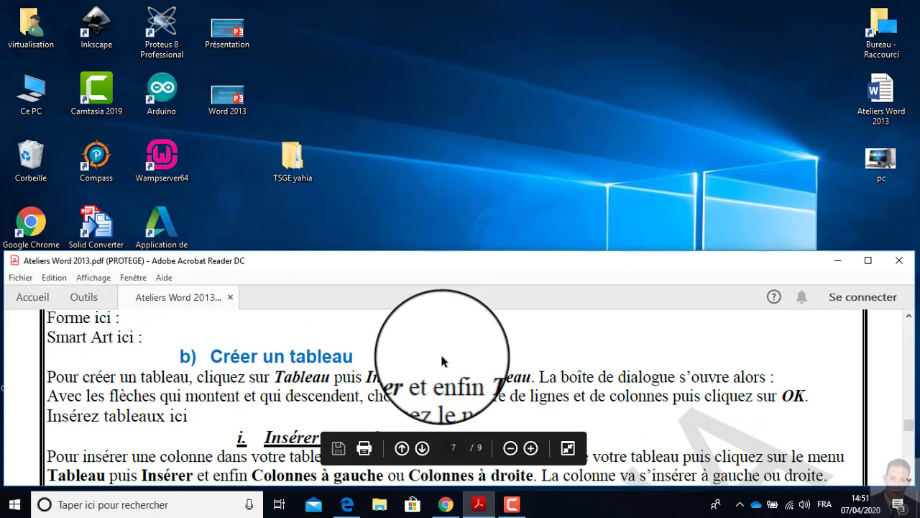
scroll(472, 360, down, 3)
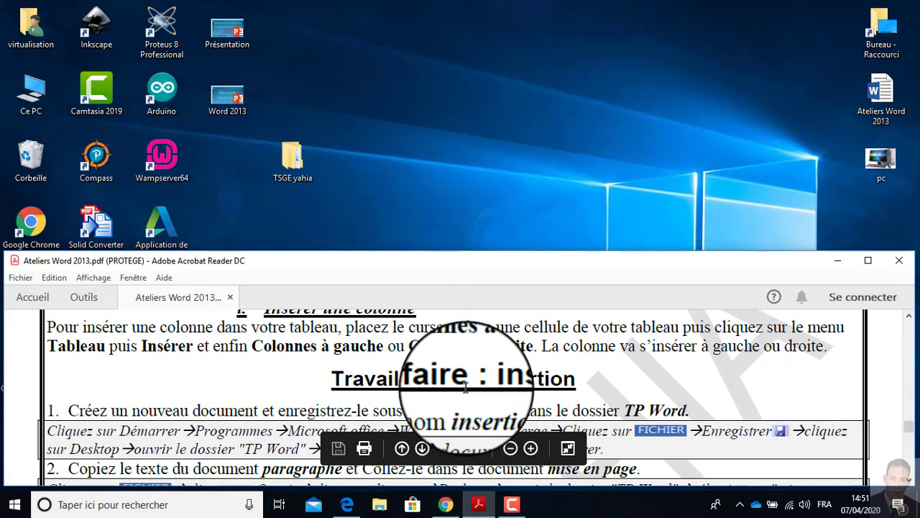
scroll(466, 386, down, 2)
scroll(466, 387, up, 1)
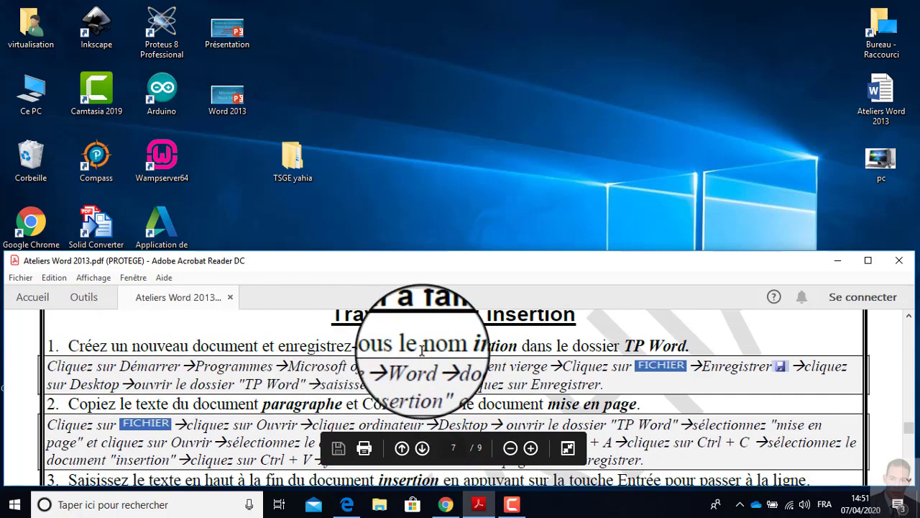
drag(473, 345, 516, 345)
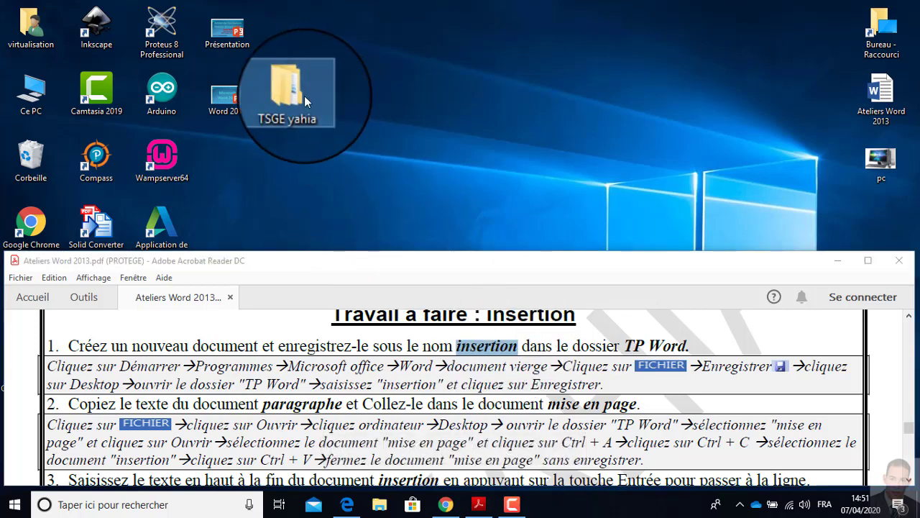
Open the TP Word folder inside the TSGE folder on the desktop
click(292, 99)
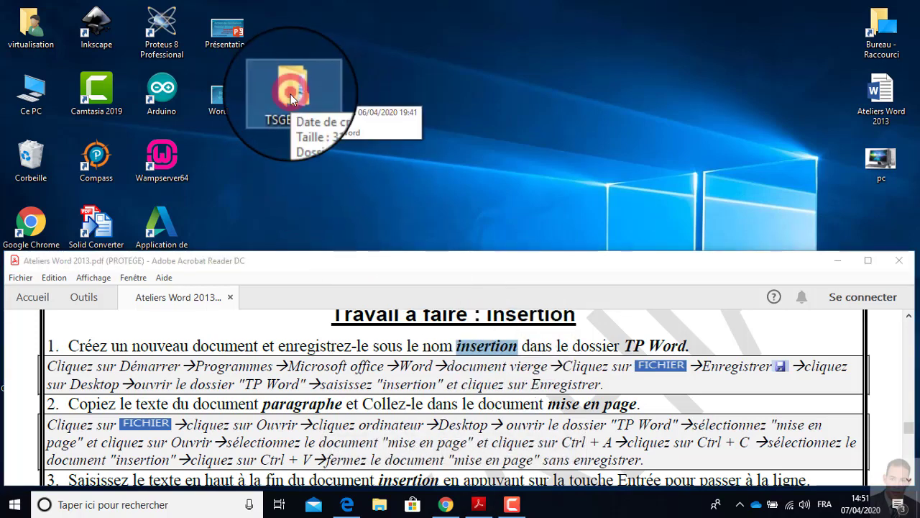
double_click(292, 100)
click(170, 183)
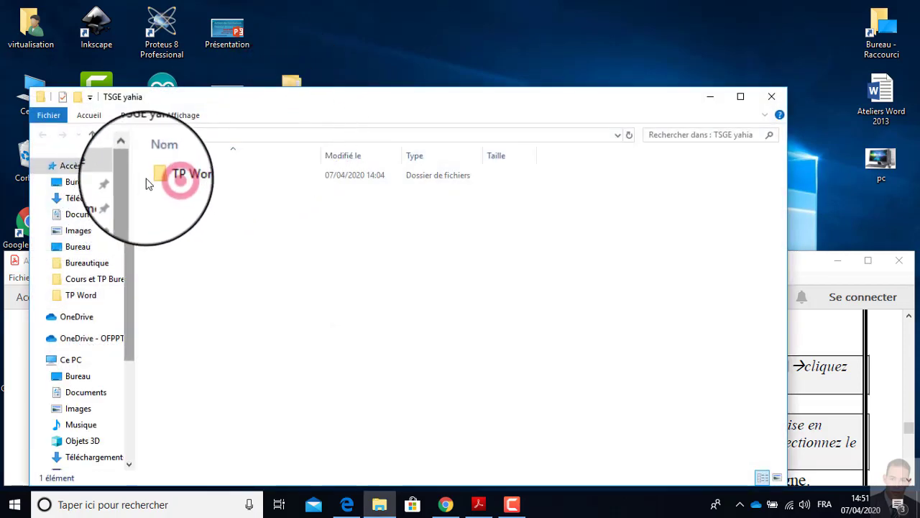
double_click(171, 183)
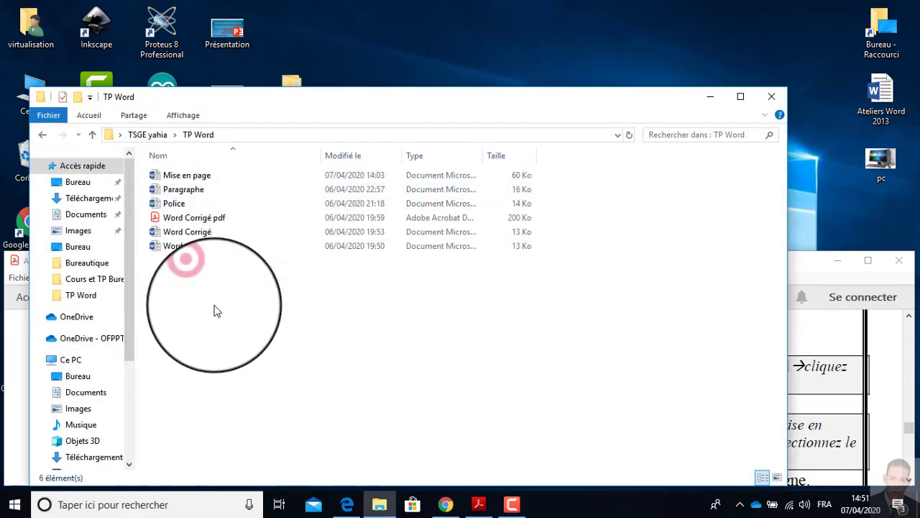
Create a new Word document named Insertion in the TP Word folder and open it
click(198, 279)
right_click(194, 286)
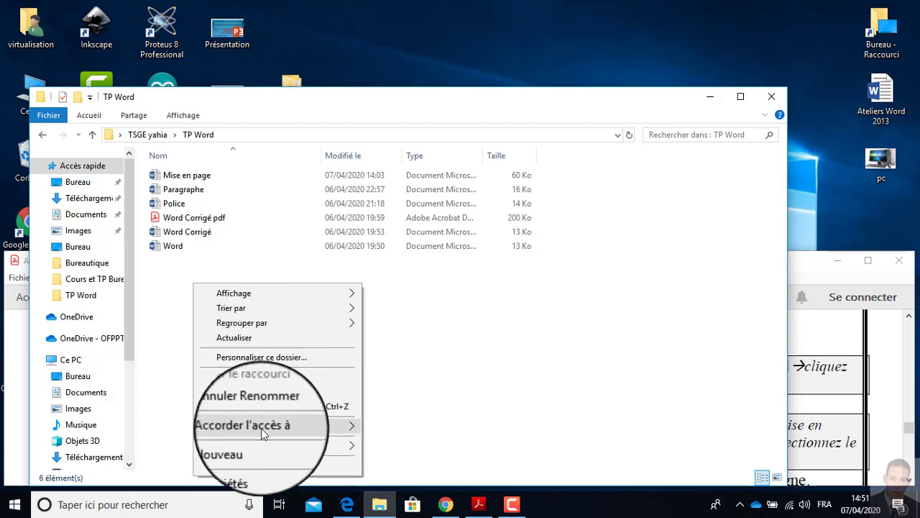
mouse_move(273, 446)
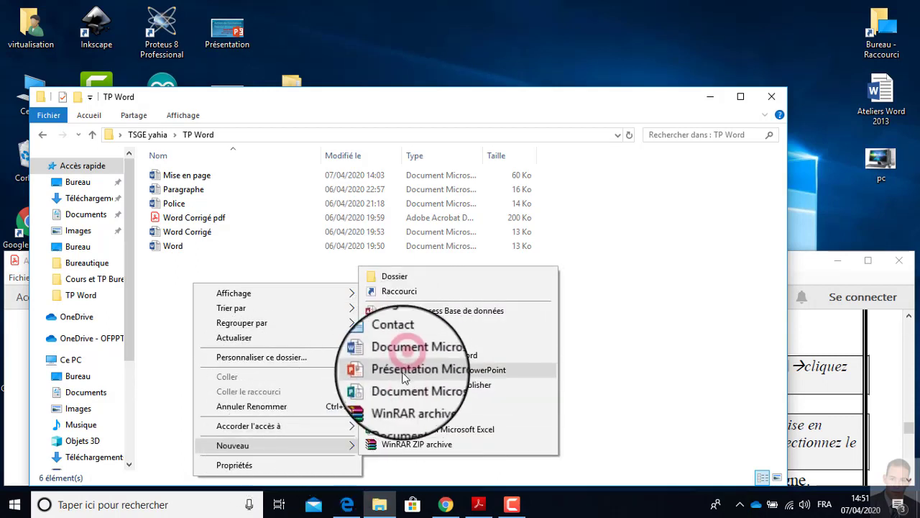
click(417, 355)
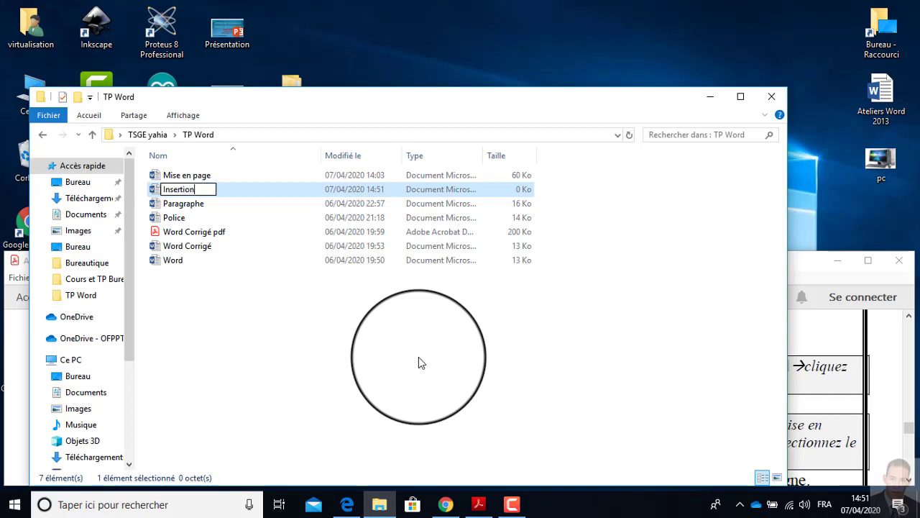
text(Insertion)
key(Return)
key(Return)
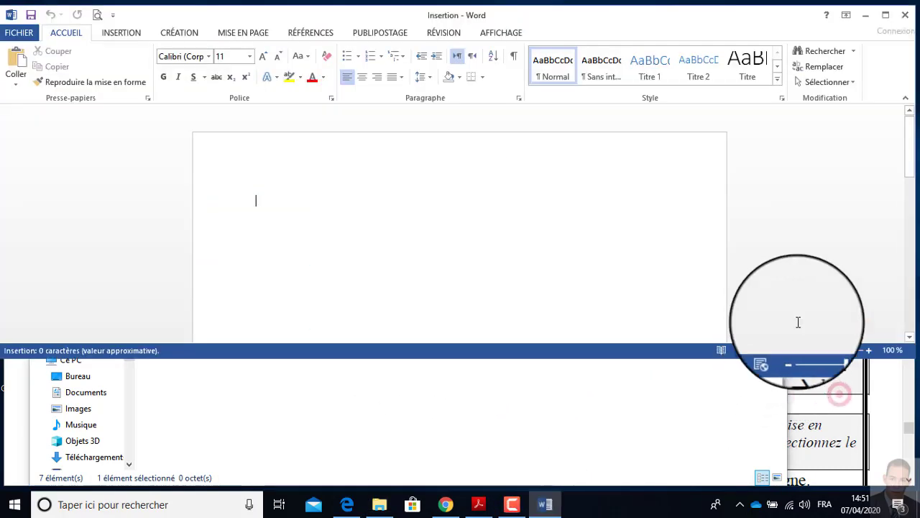
Return to the PDF and read exercise 2 about copying text from one document into another
click(838, 390)
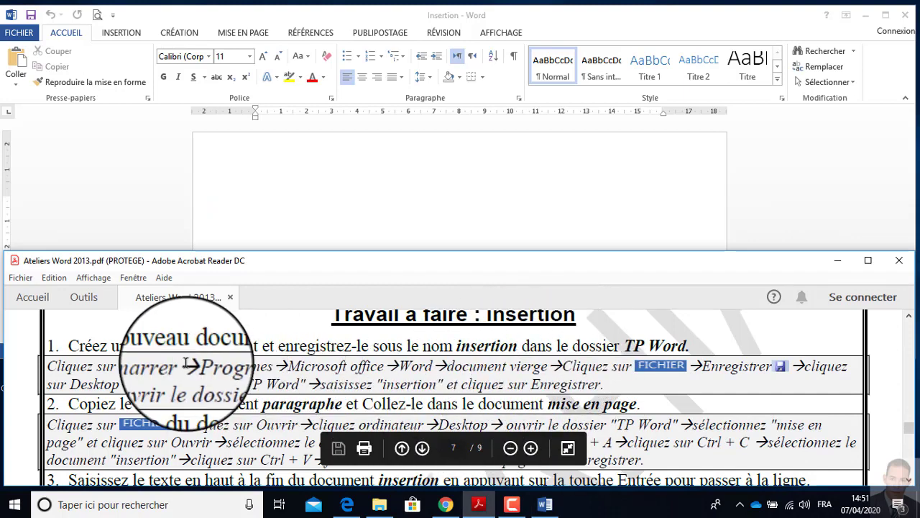
click(468, 348)
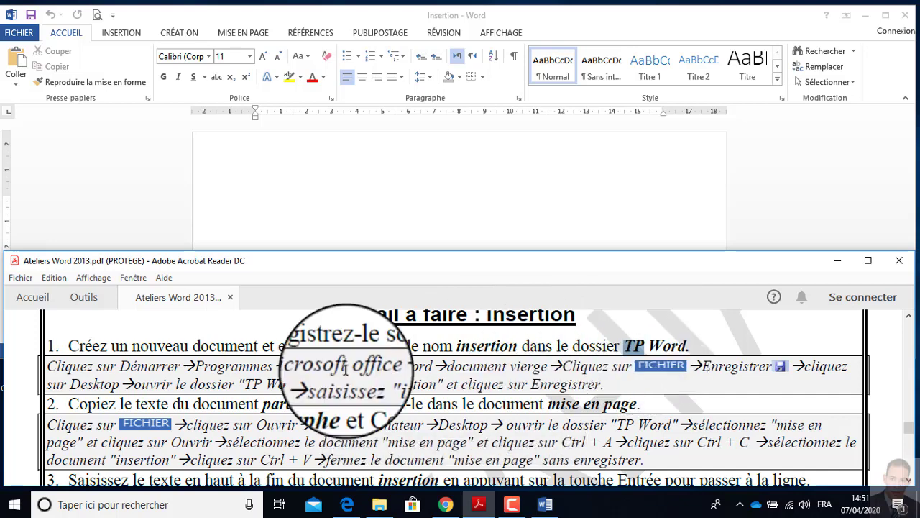
scroll(155, 373, down, 1)
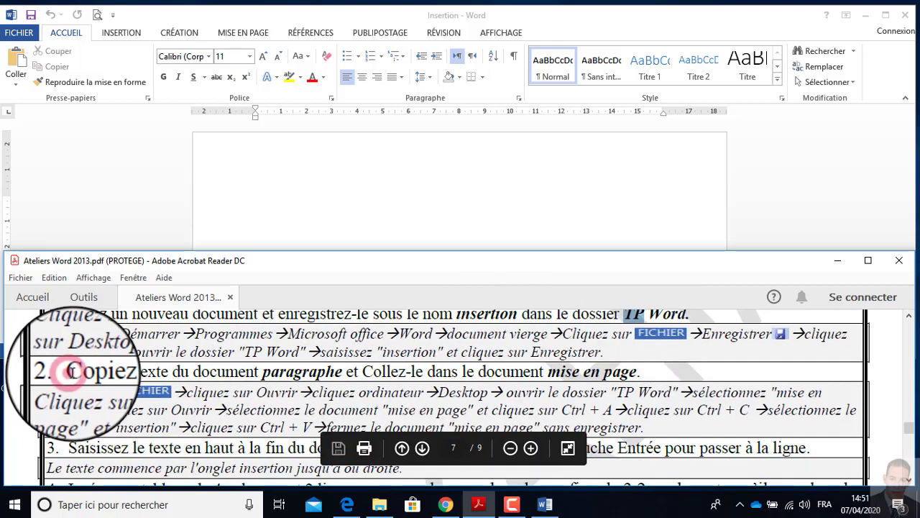
drag(72, 371, 131, 371)
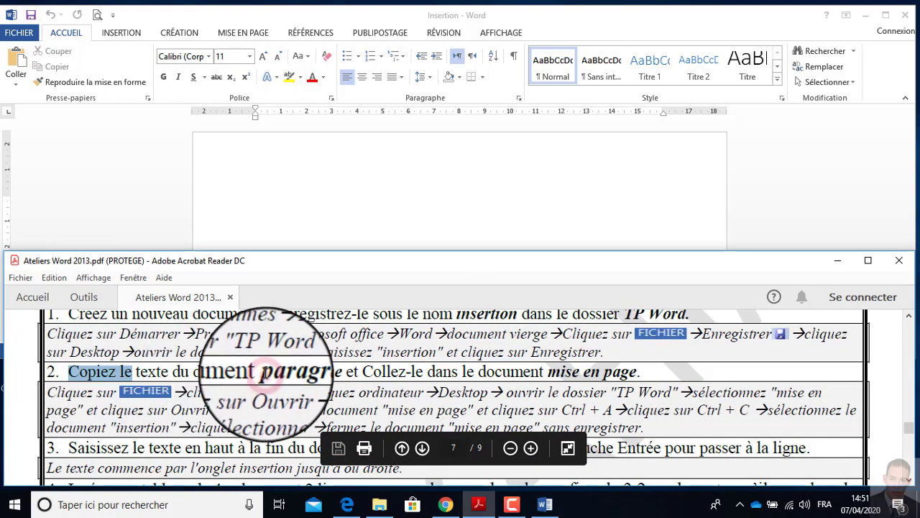
drag(263, 372, 332, 372)
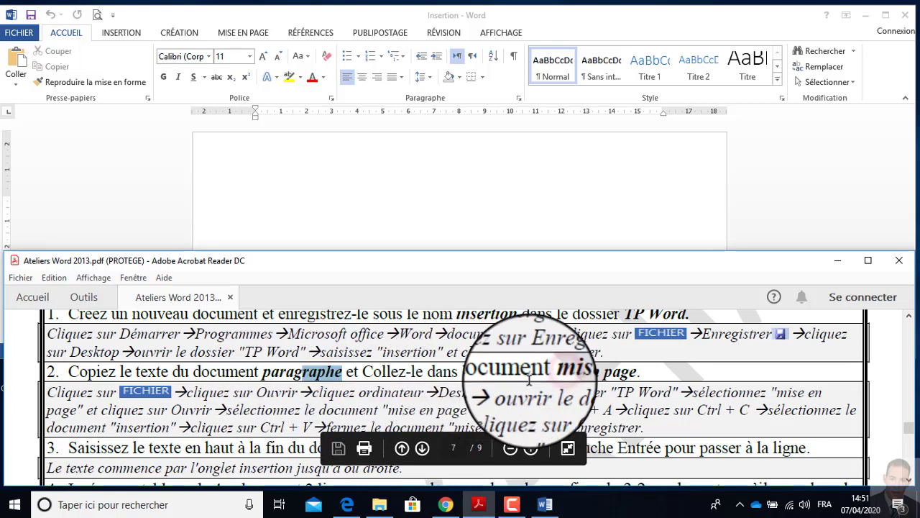
double_click(551, 375)
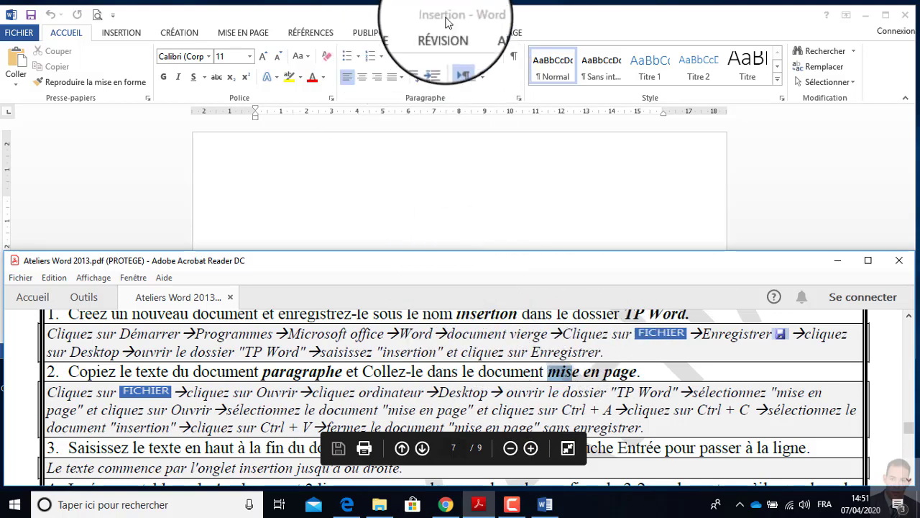
click(261, 378)
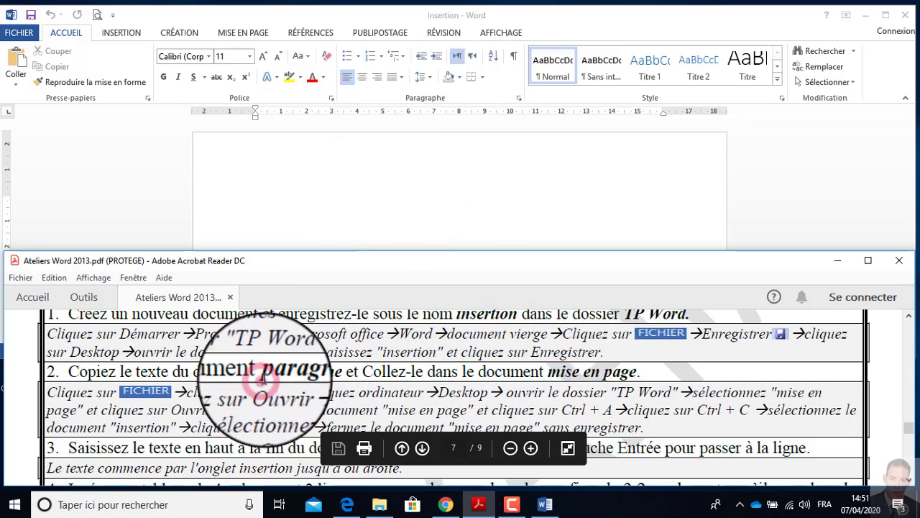
drag(261, 377, 343, 371)
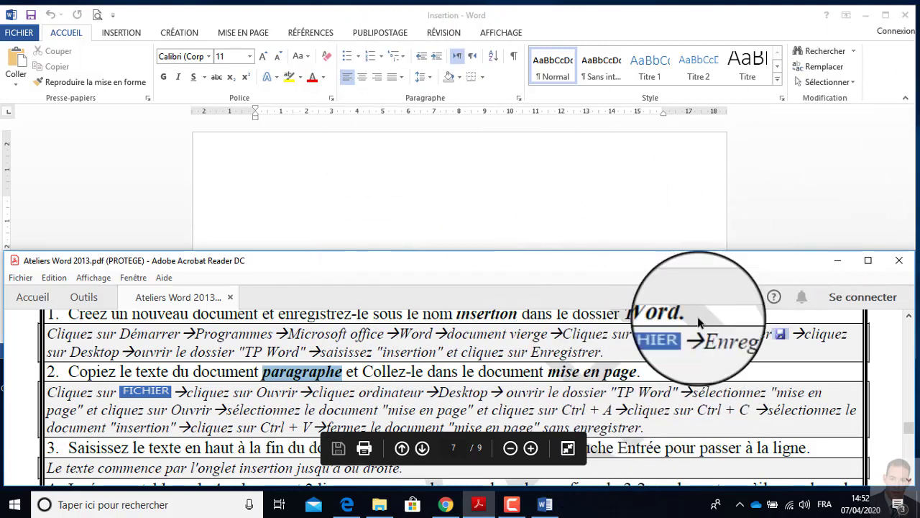
Minimize the Insertion document and open the Mise en page document from the TP Word folder
click(868, 16)
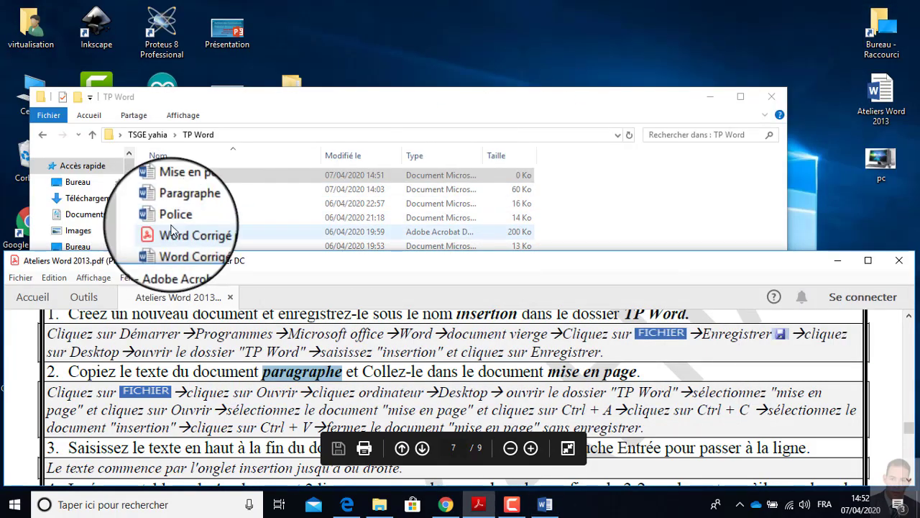
click(195, 195)
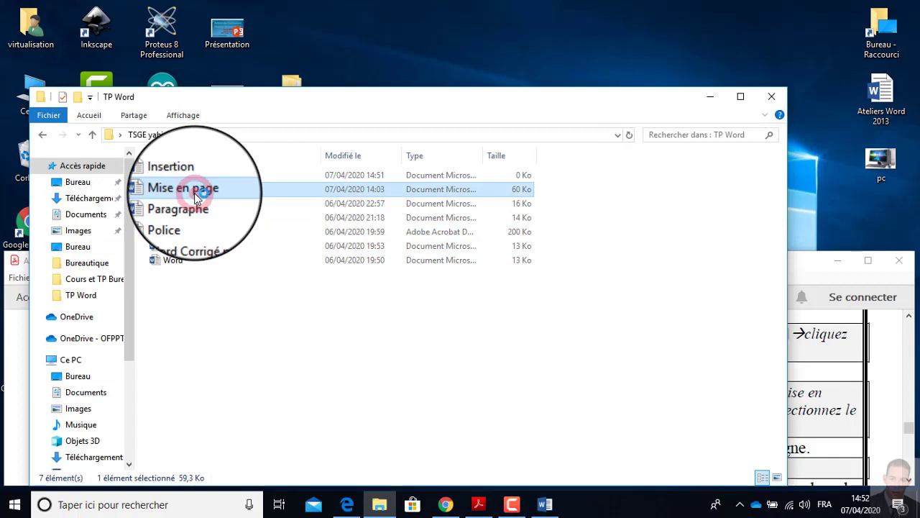
double_click(194, 194)
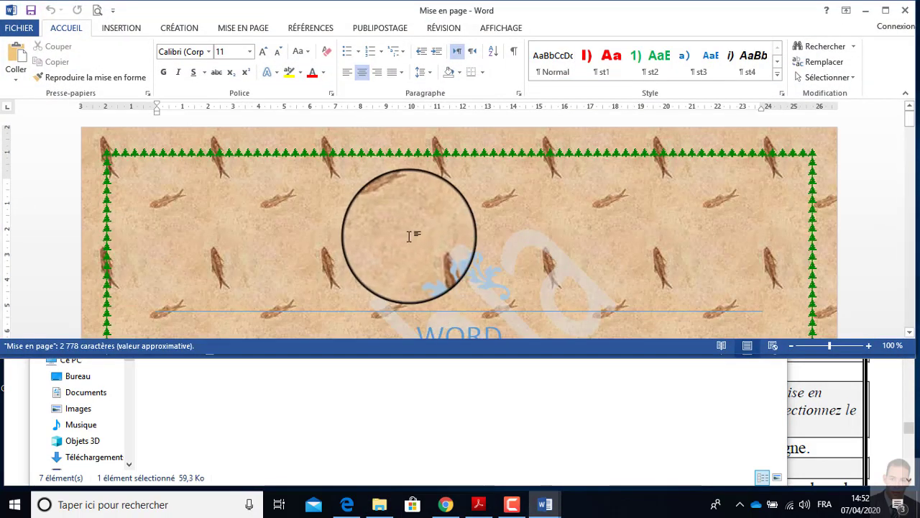
Select the entire content of the Mise en page document and copy it
key(ctrl+a)
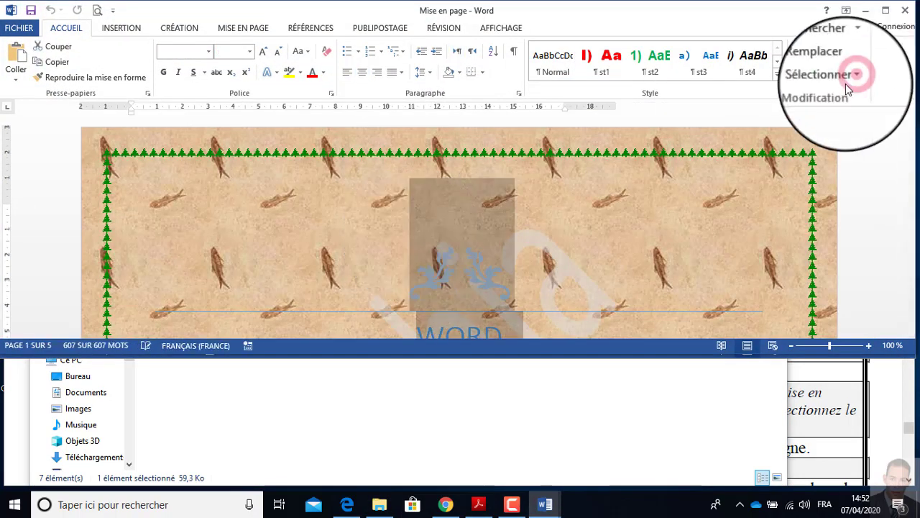
click(855, 78)
click(647, 95)
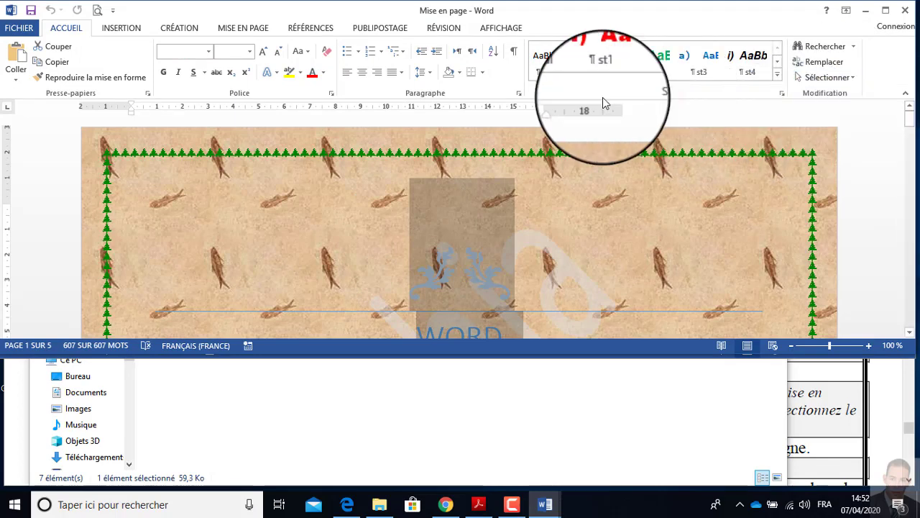
click(58, 72)
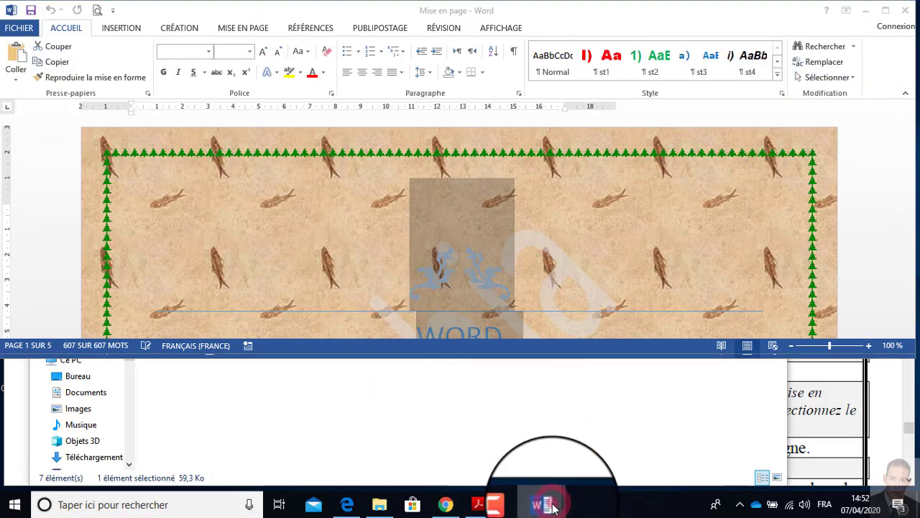
Paste the copied content into the blank Insertion document and check the pasted pages
mouse_move(546, 503)
click(493, 455)
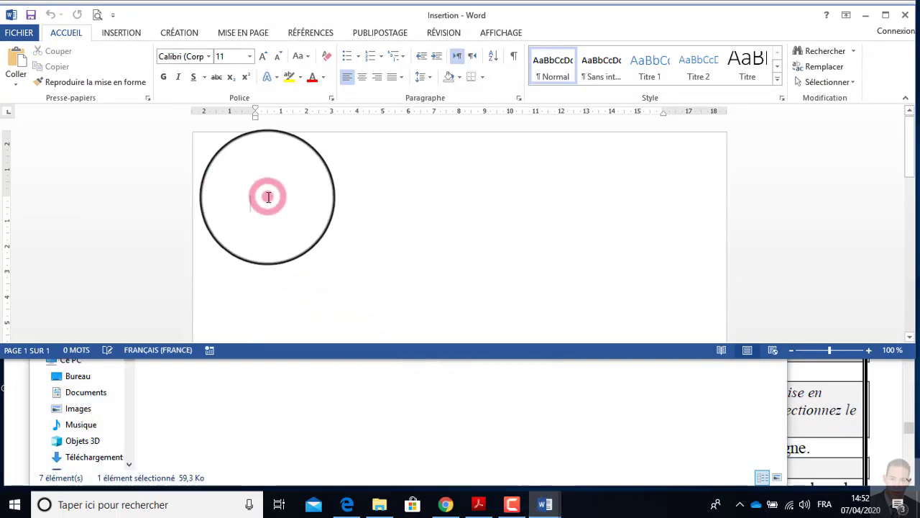
click(25, 76)
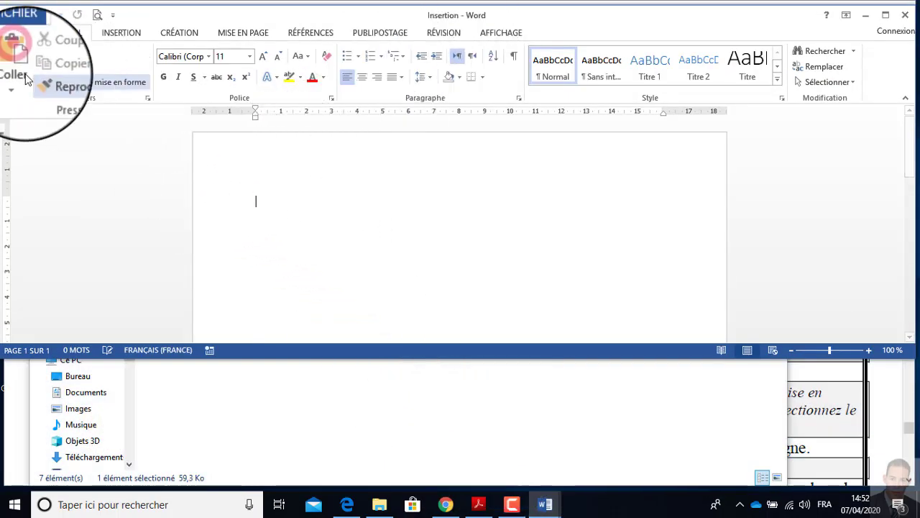
scroll(434, 217, up, 5)
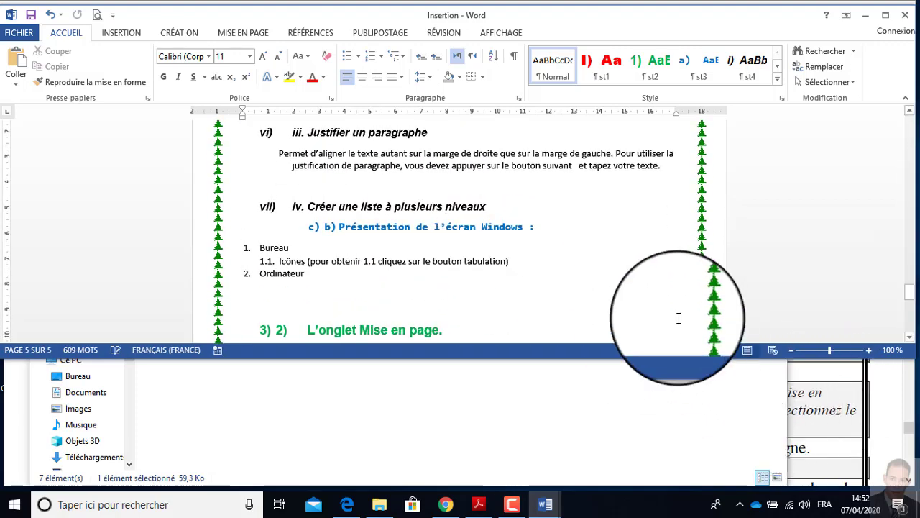
scroll(503, 205, up, 5)
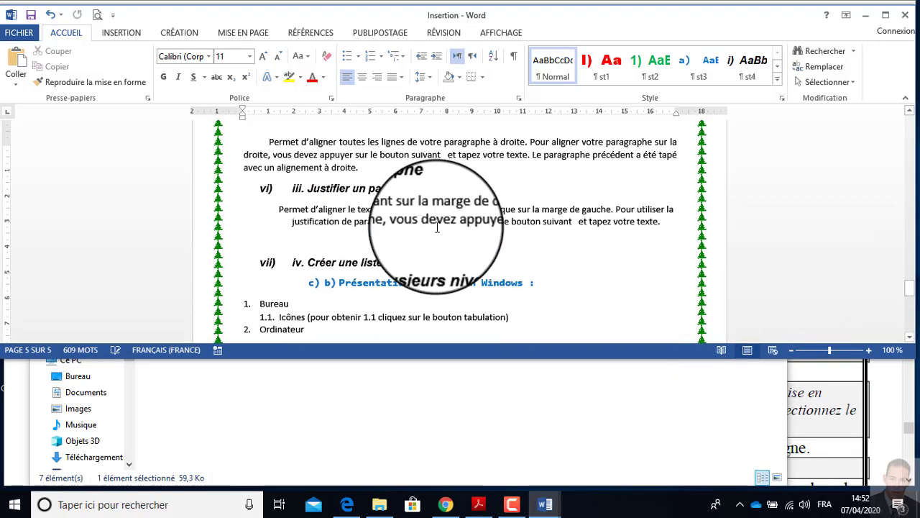
scroll(457, 234, up, 4)
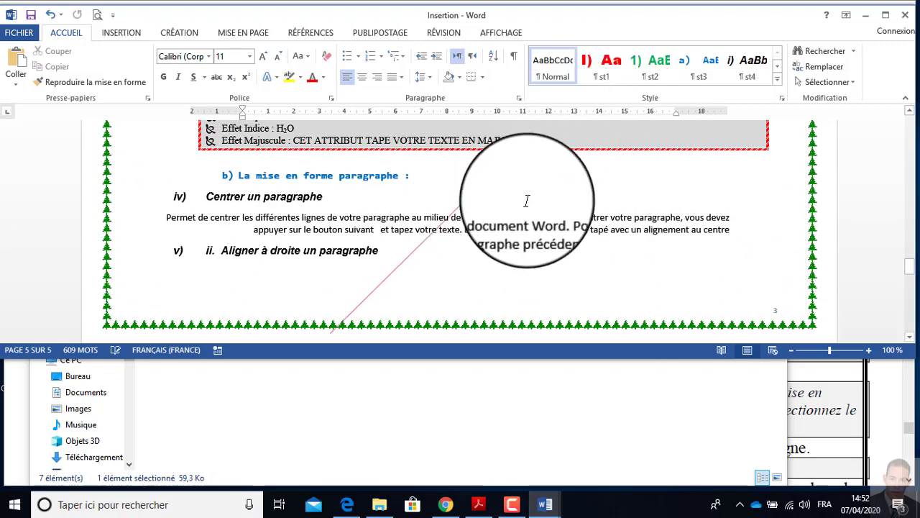
scroll(491, 197, down, 2)
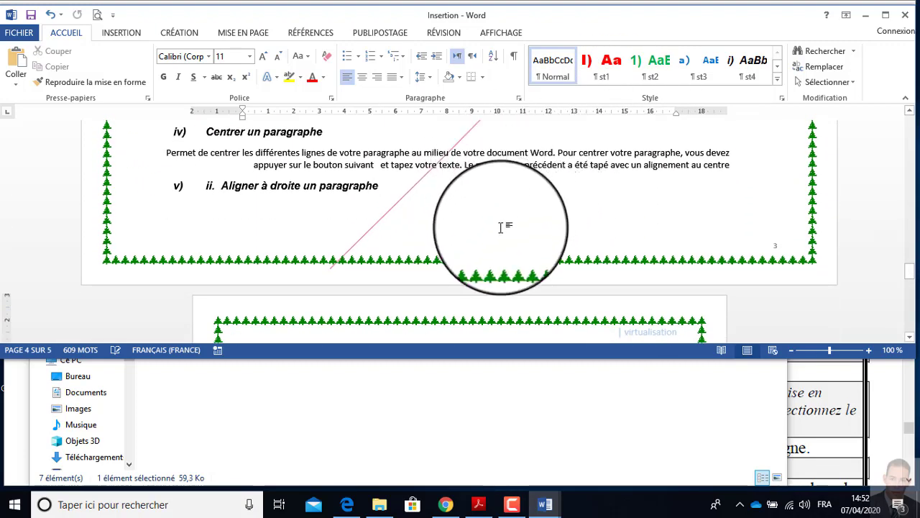
scroll(489, 261, down, 6)
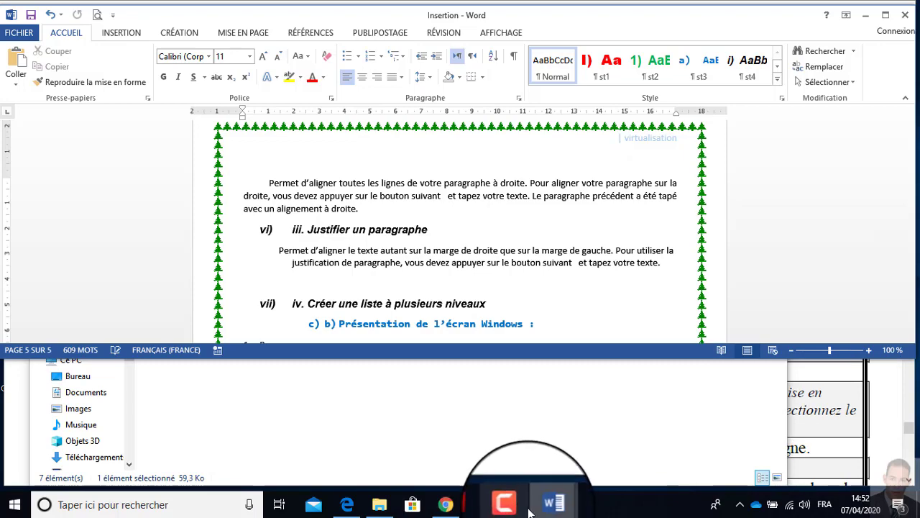
Close the Mise en page document and the TP Word folder window
mouse_move(557, 507)
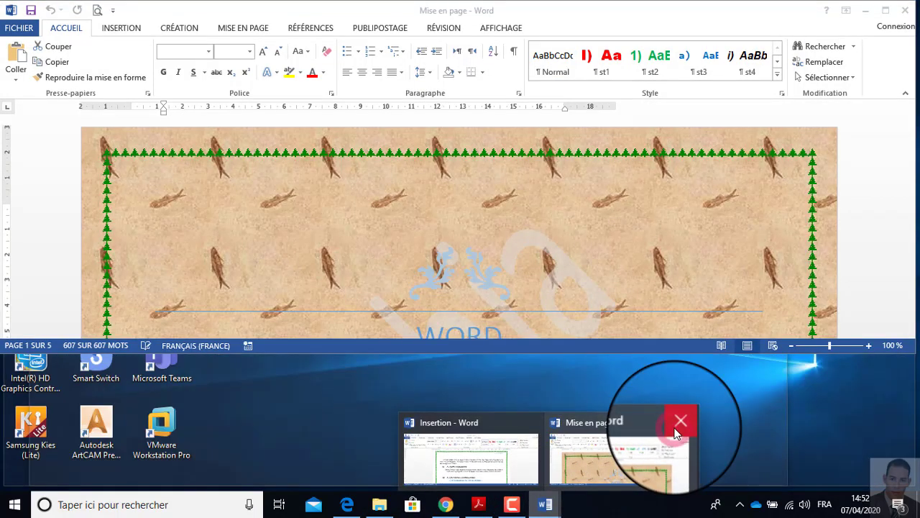
click(676, 428)
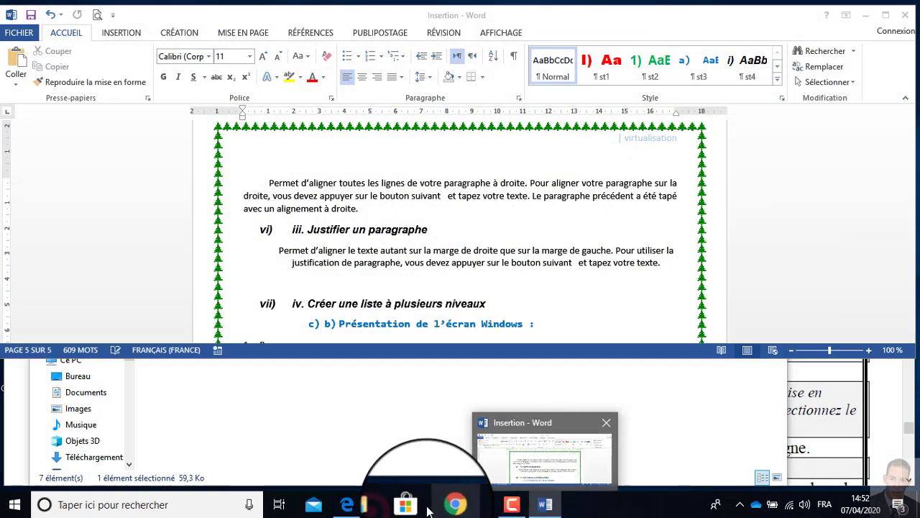
click(392, 506)
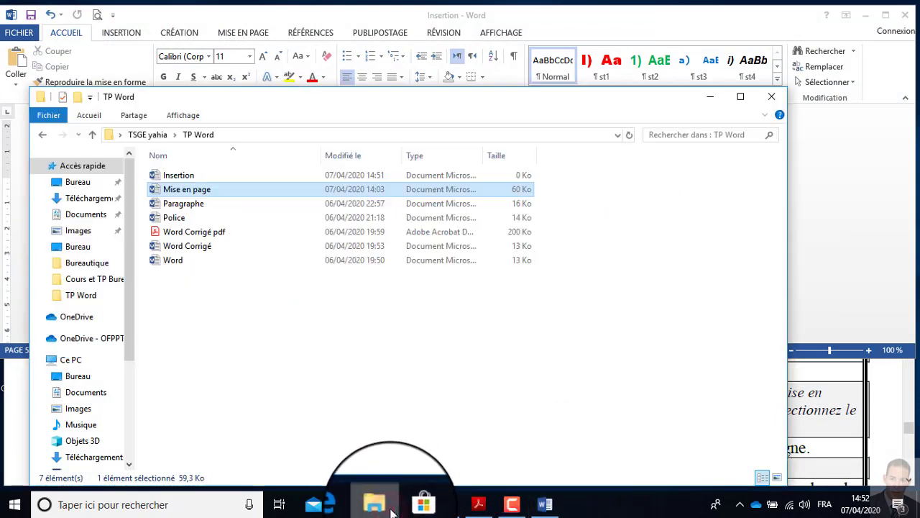
click(772, 96)
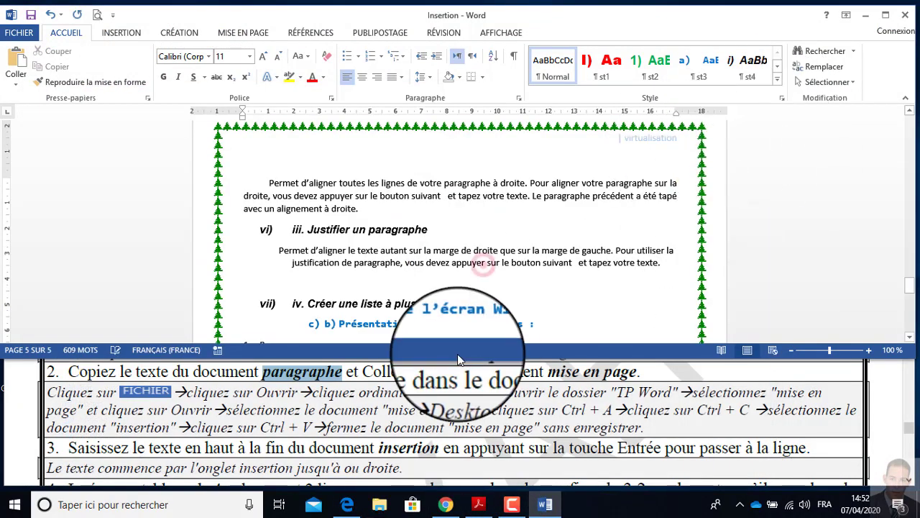
Read exercise 3 in the PDF about entering the workshop text at the end of the Insertion document
scroll(484, 266, down, 4)
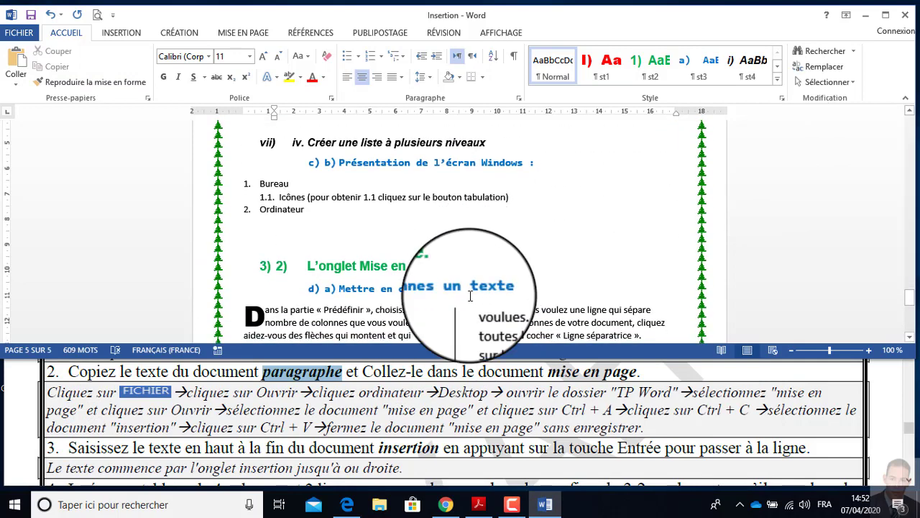
click(237, 450)
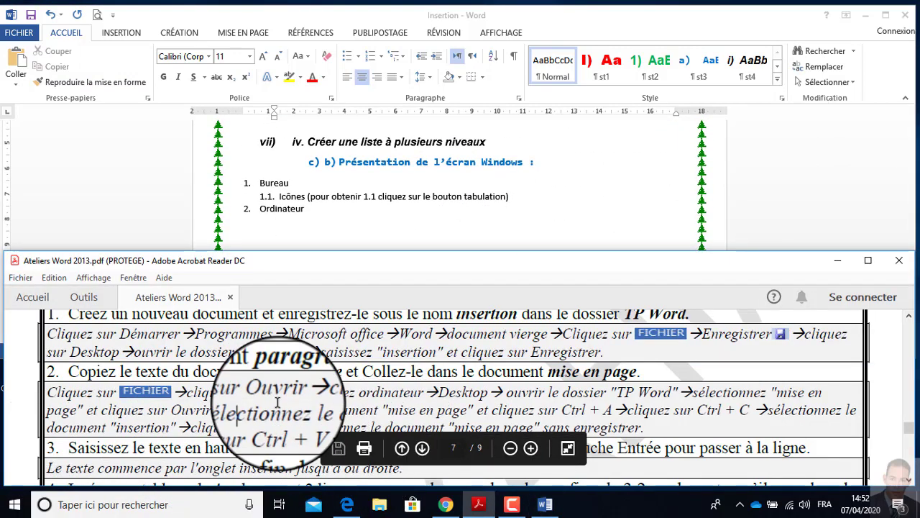
scroll(273, 389, down, 2)
scroll(97, 399, down, 1)
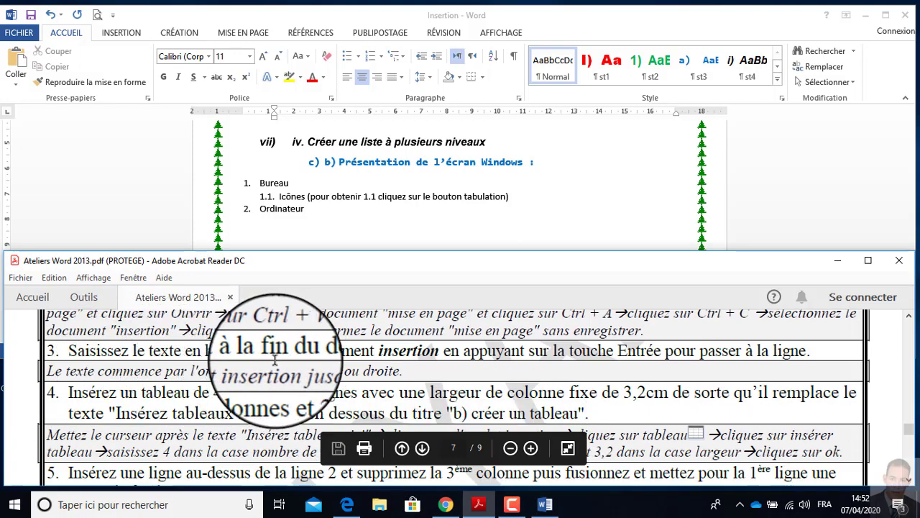
Add the PDF's workshop text, from "L'onglet Insertion" to "gauche ou droite", at the end of the Insertion document and check it
scroll(400, 173, down, 8)
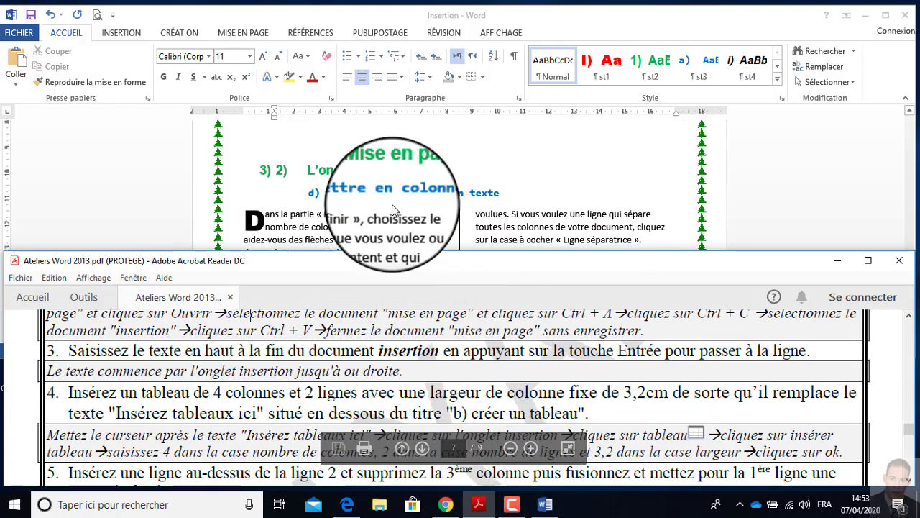
click(260, 206)
scroll(260, 206, up, 2)
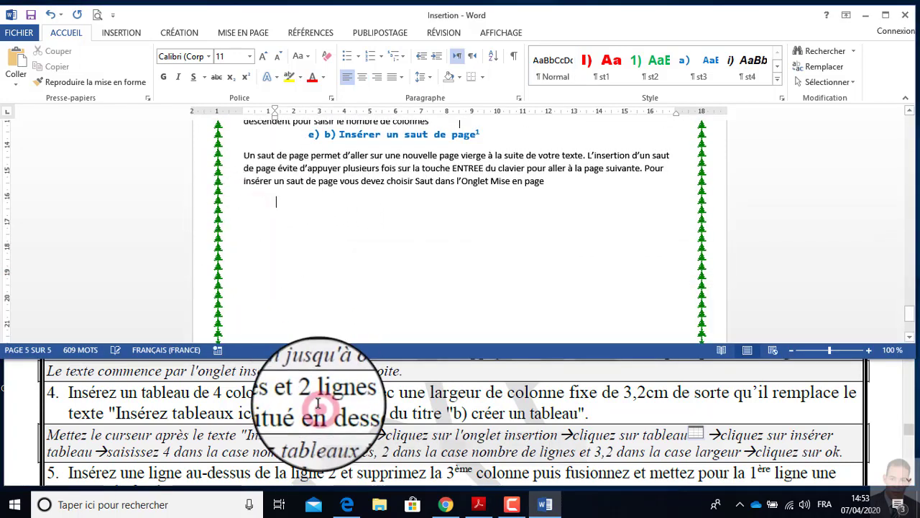
click(309, 381)
scroll(317, 395, up, 5)
scroll(318, 404, up, 8)
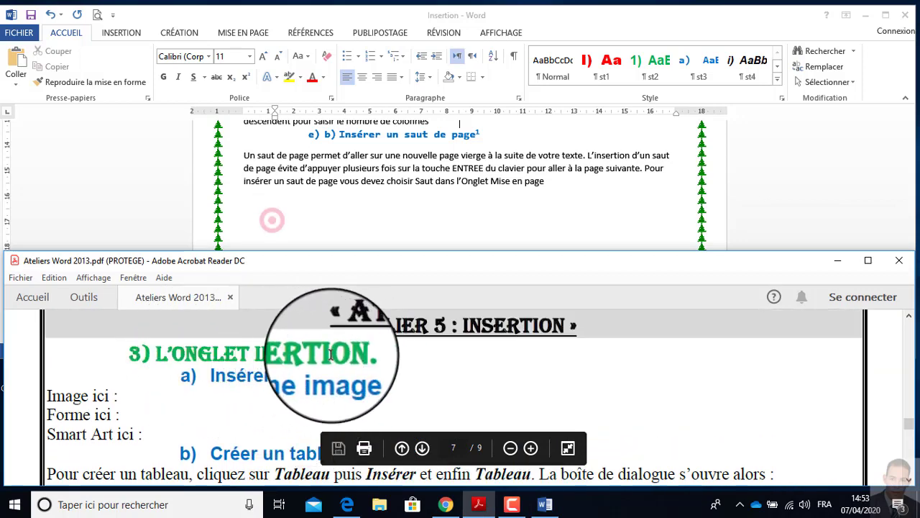
click(267, 217)
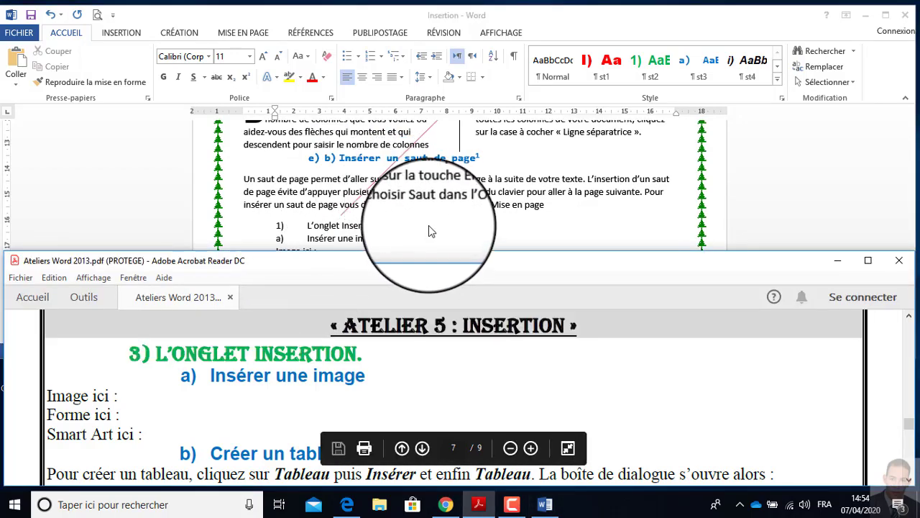
click(424, 225)
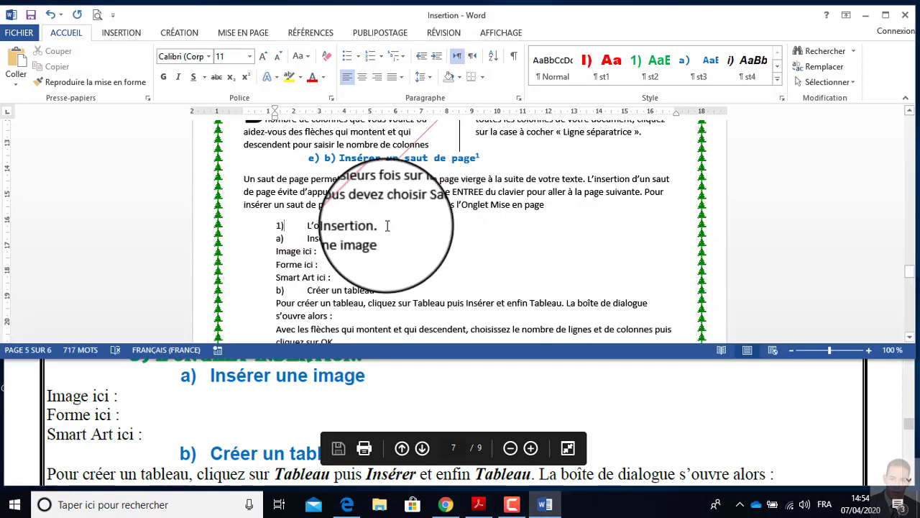
scroll(414, 249, down, 3)
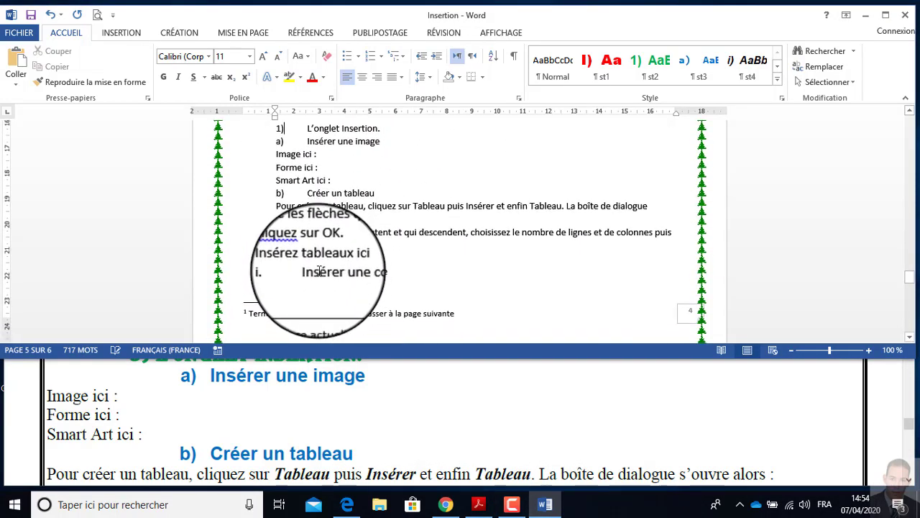
scroll(353, 266, down, 1)
scroll(424, 260, up, 3)
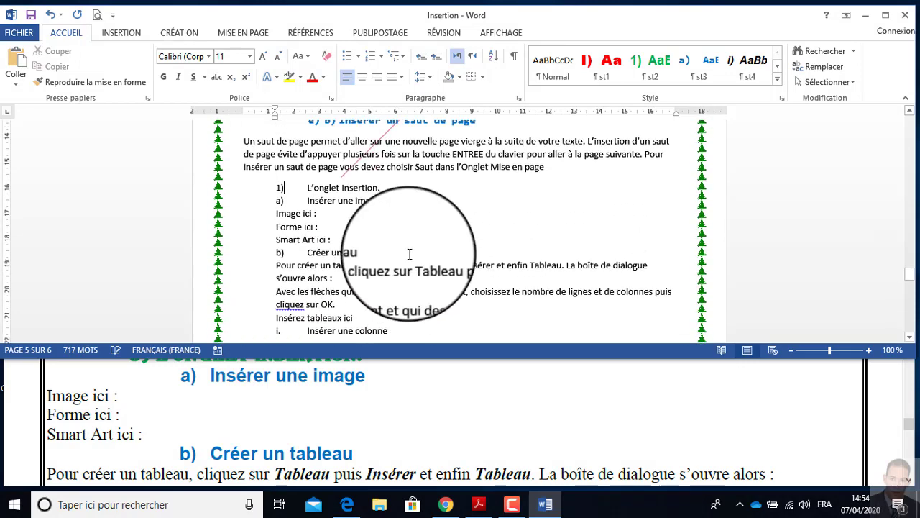
scroll(404, 263, down, 10)
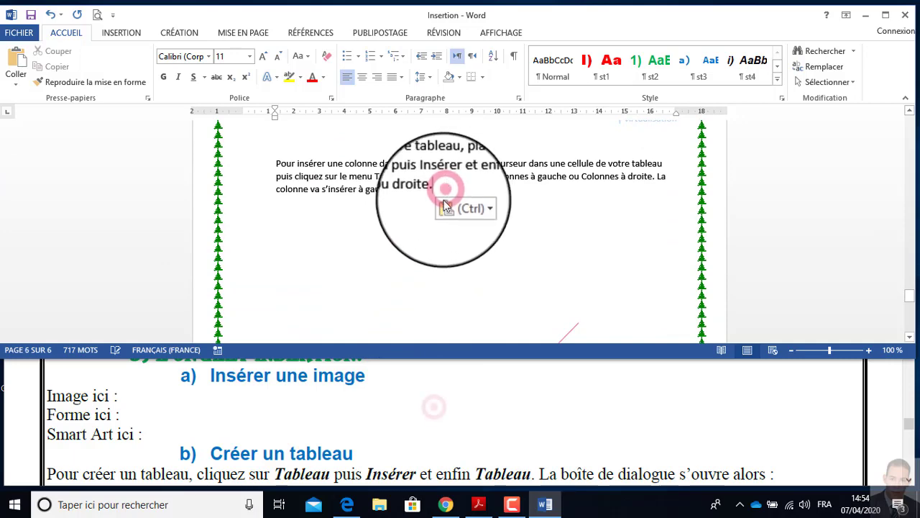
Go back to the PDF and read exercise 4 about inserting a table under the title "b) créer un tableau"
click(433, 407)
scroll(427, 372, down, 2)
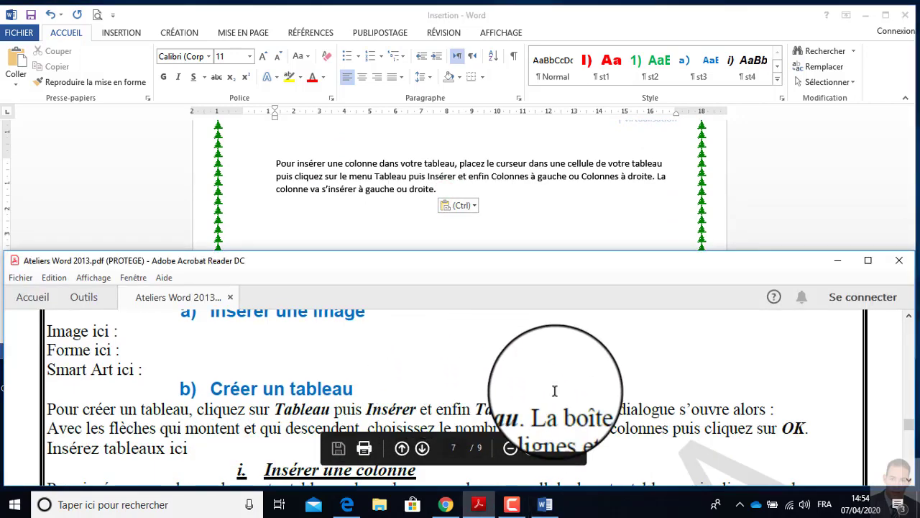
scroll(555, 391, down, 2)
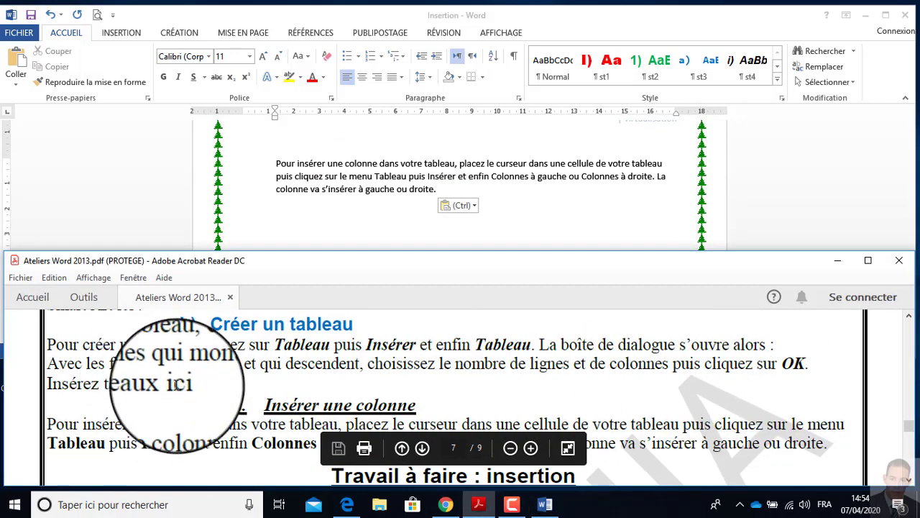
scroll(493, 391, down, 3)
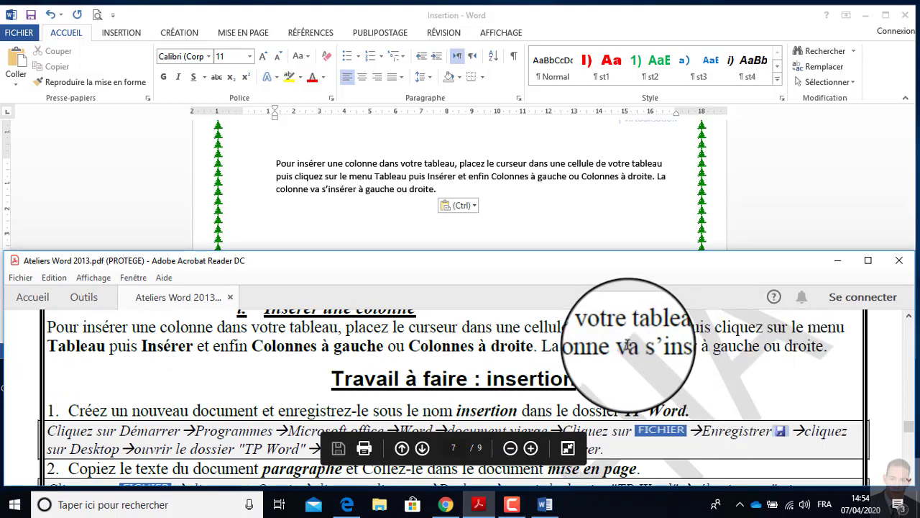
scroll(267, 368, down, 3)
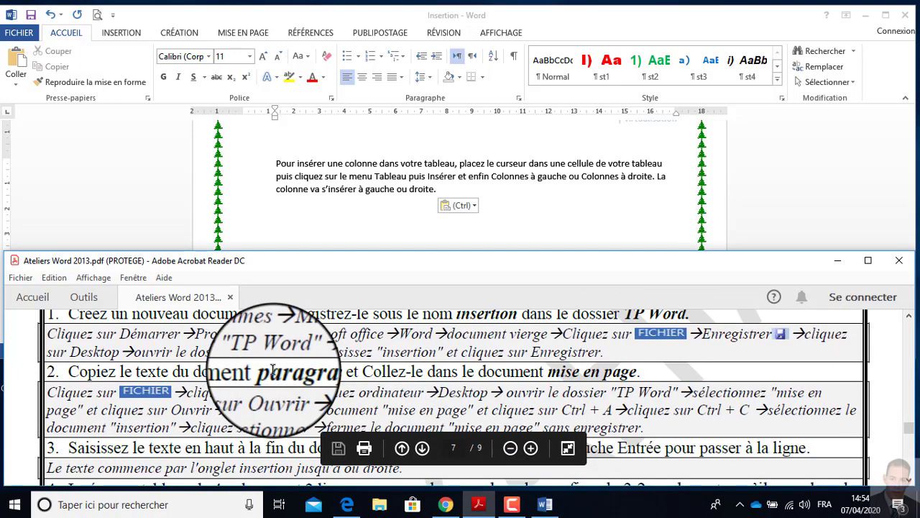
scroll(268, 369, down, 4)
scroll(216, 375, down, 1)
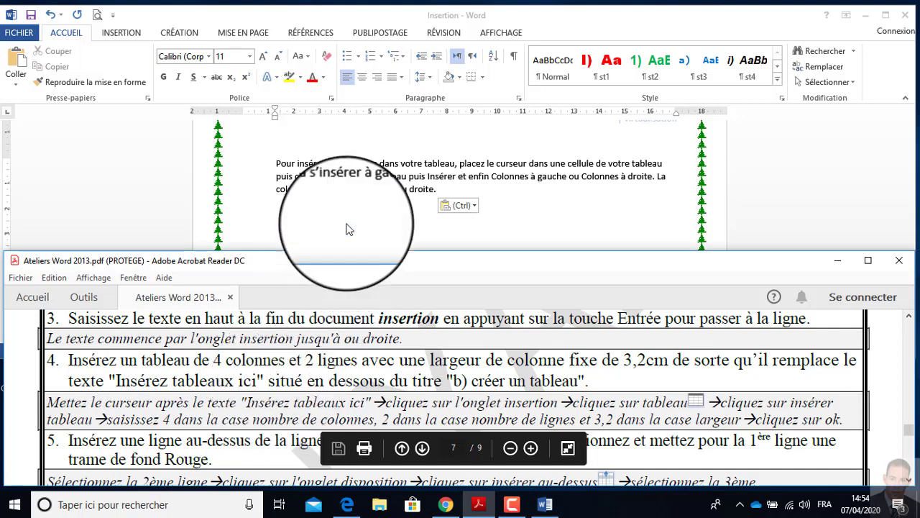
Search the Insertion document for "tableau" and remove the "Insérez tableaux ici" text, leaving an empty line in its place
click(819, 56)
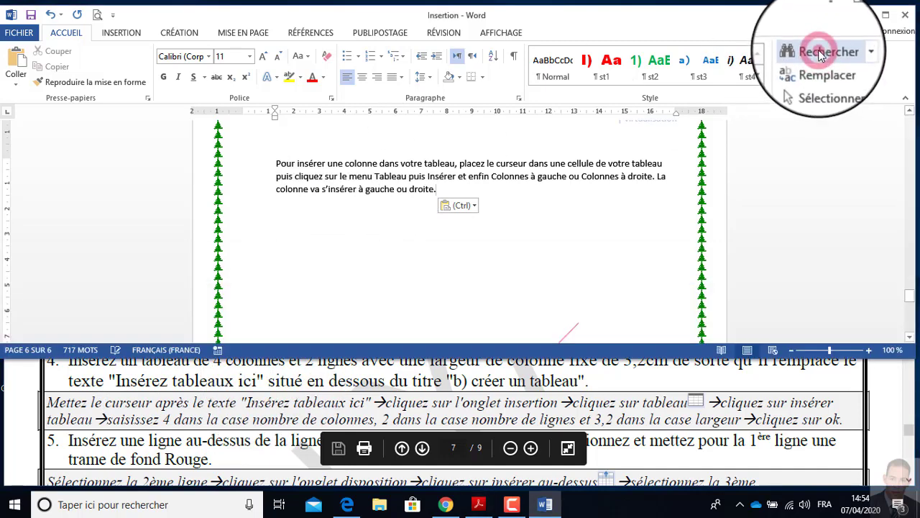
click(82, 148)
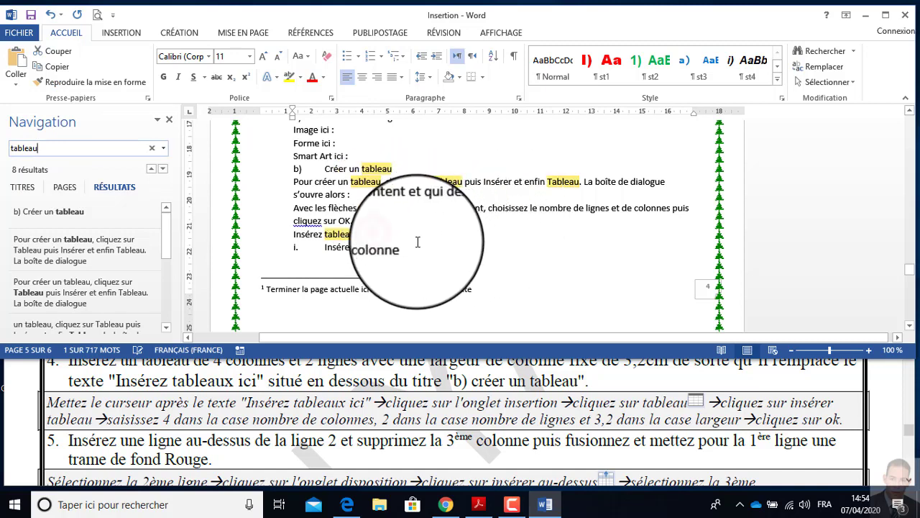
click(387, 235)
click(372, 235)
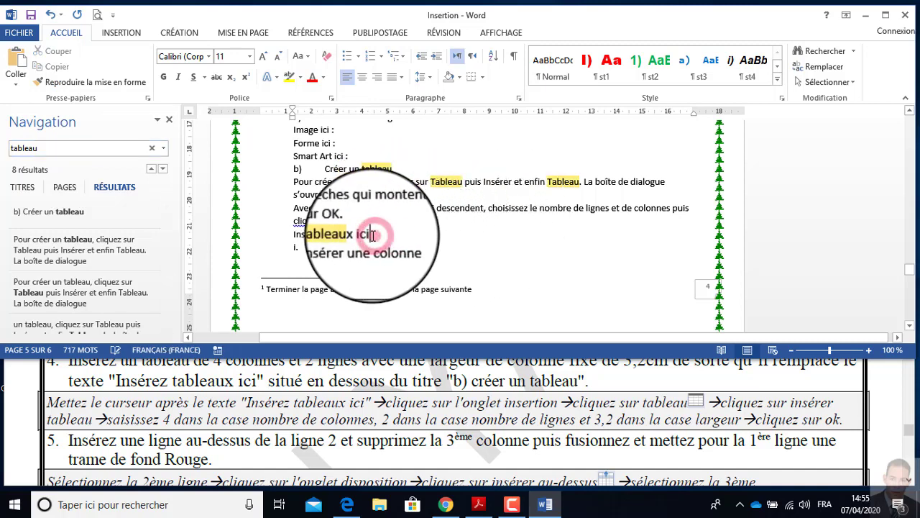
drag(374, 235, 288, 242)
key(Delete)
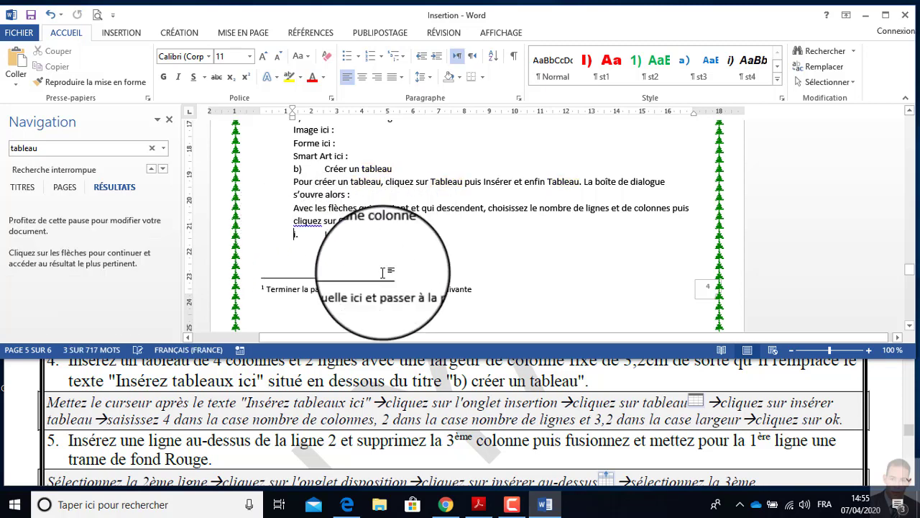
click(305, 237)
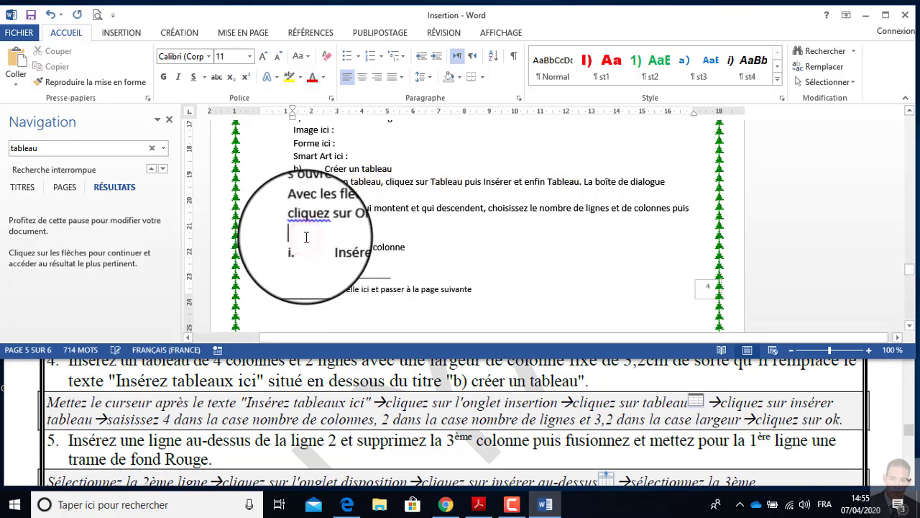
Insert a table of 4 columns and 2 rows with a fixed column width of 3,2 cm on the empty line
click(126, 35)
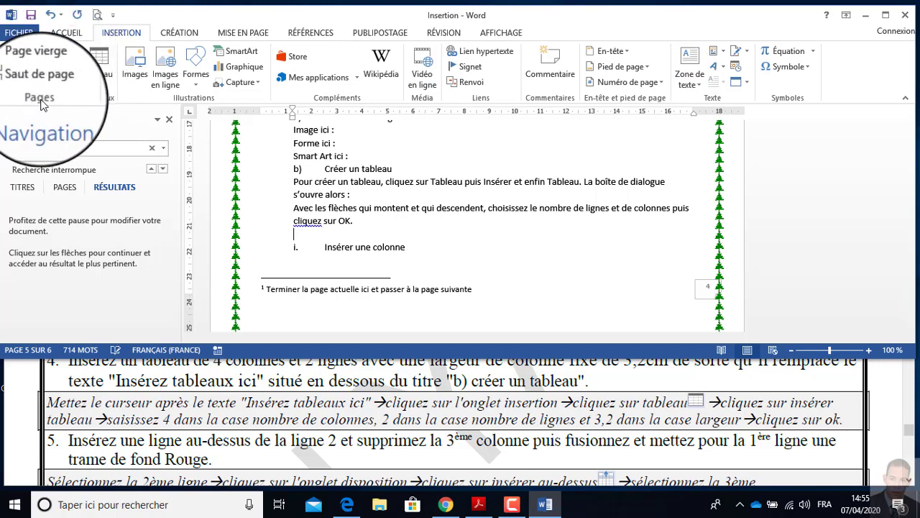
click(99, 86)
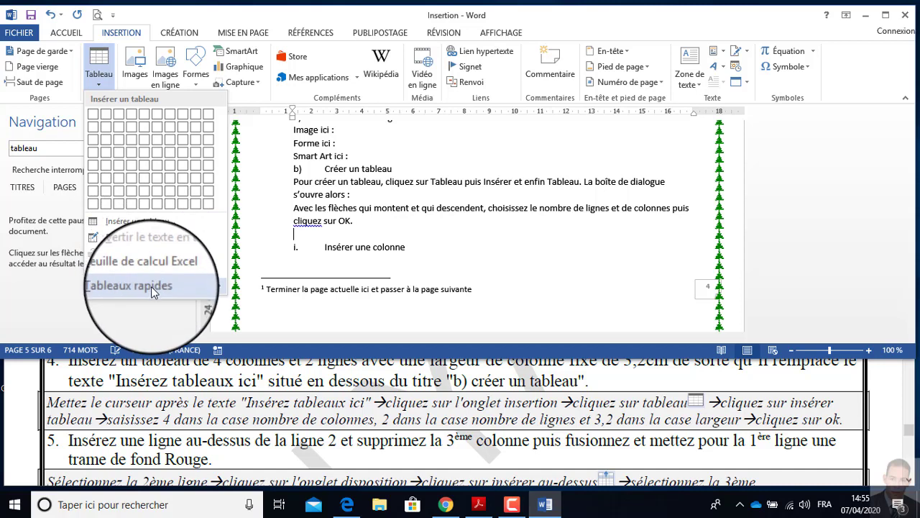
mouse_move(151, 286)
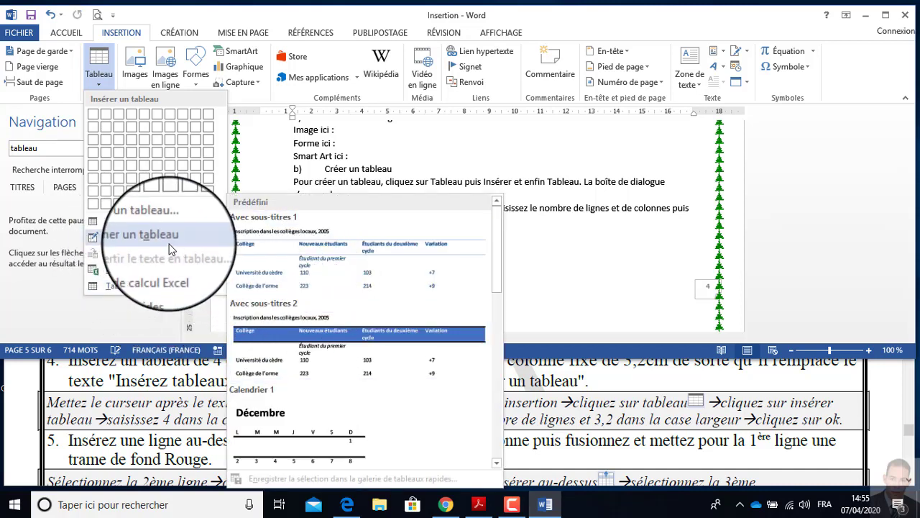
click(144, 229)
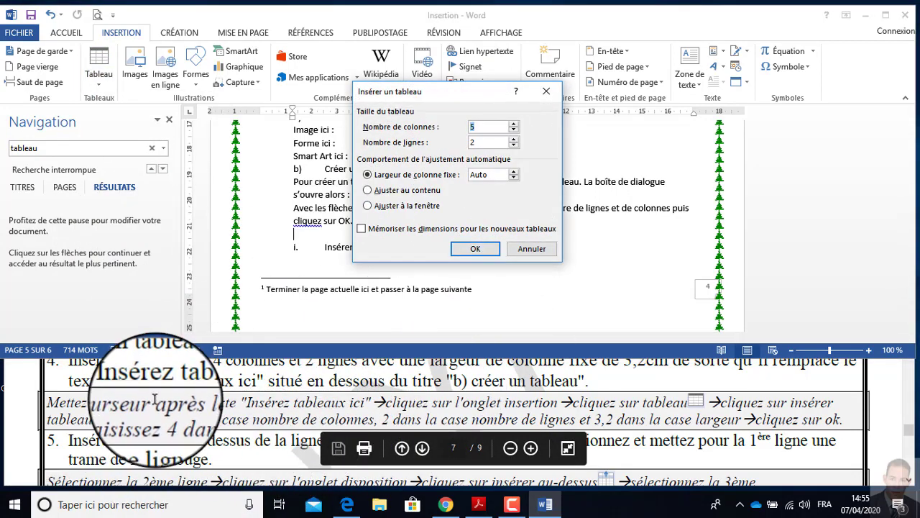
scroll(154, 400, up, 1)
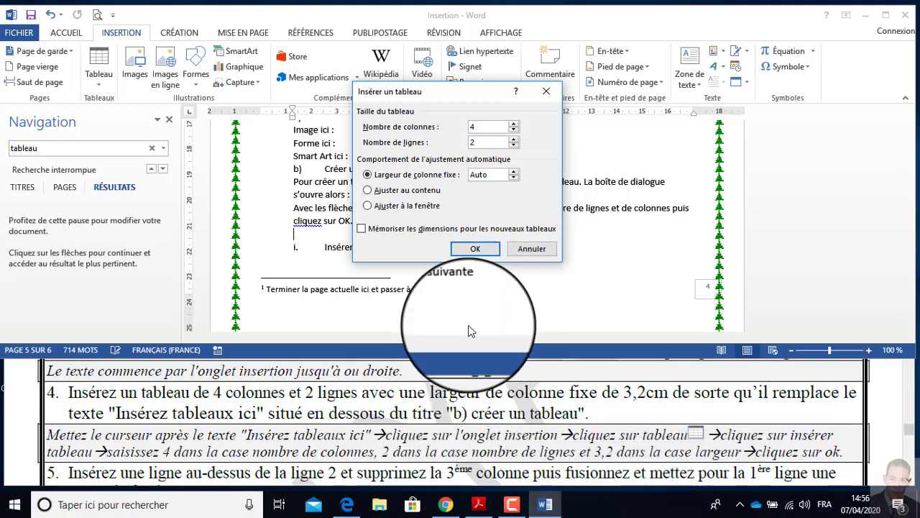
click(487, 143)
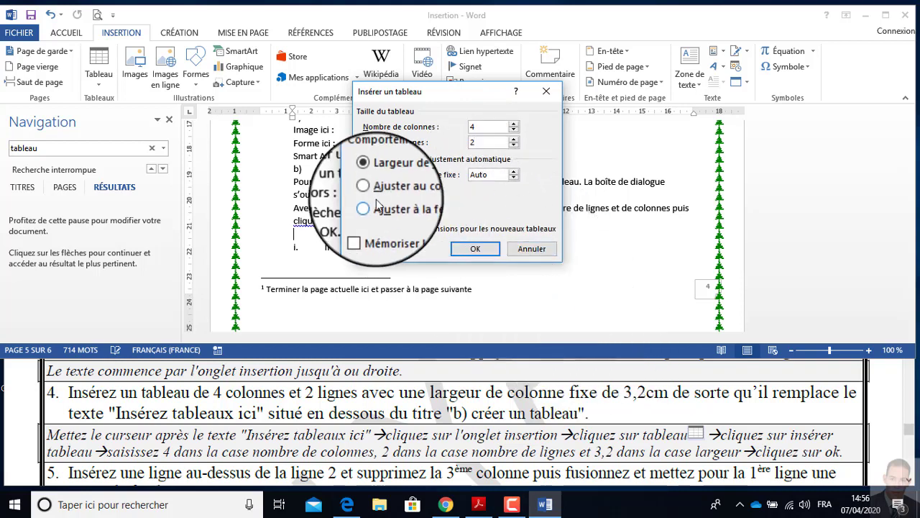
click(489, 176)
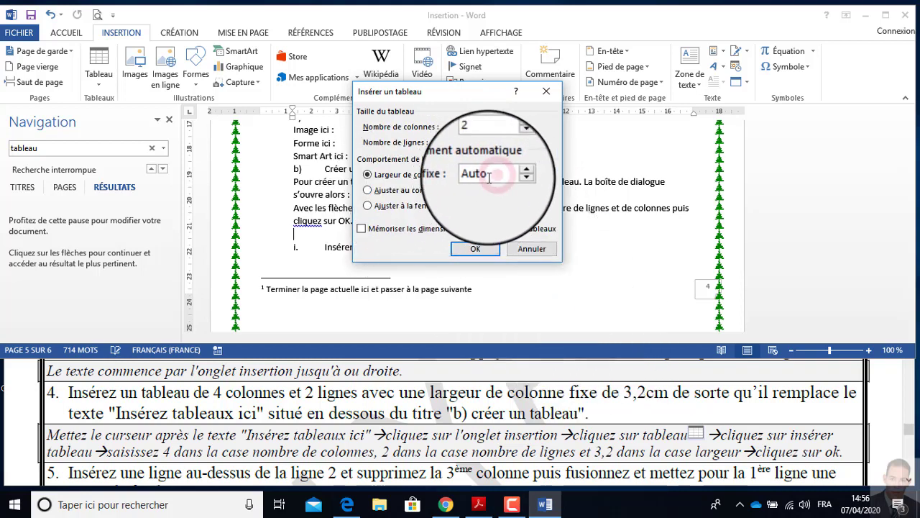
double_click(489, 176)
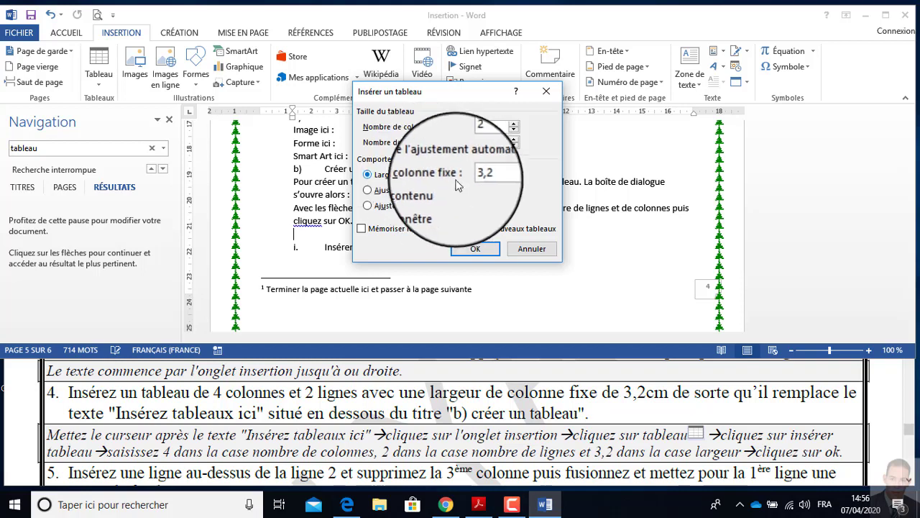
click(507, 212)
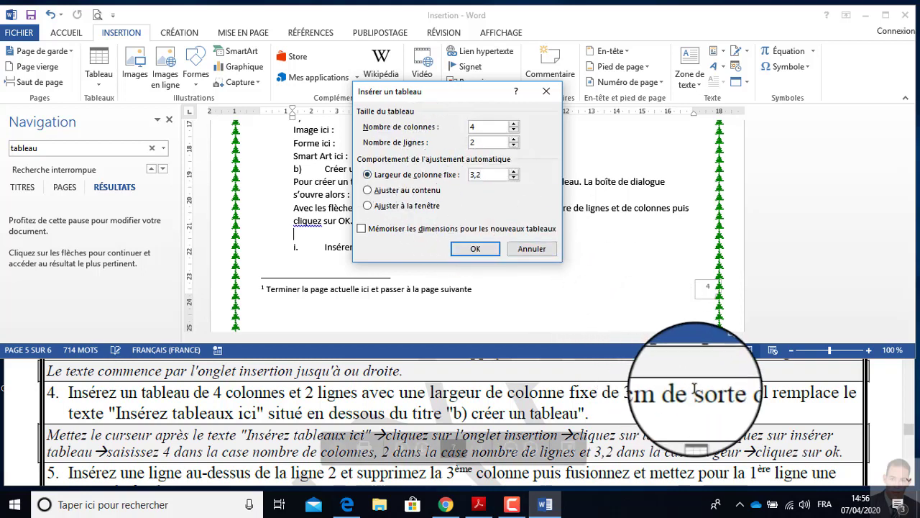
click(462, 250)
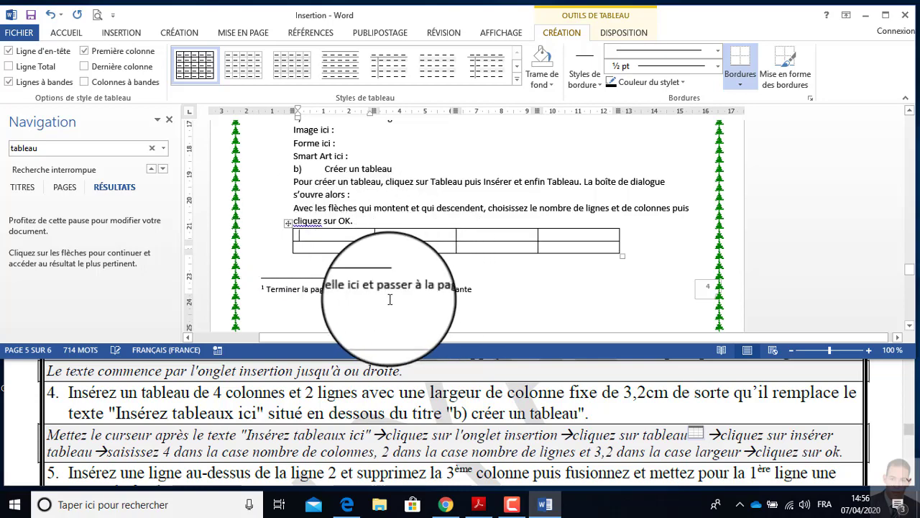
Go back to the PDF and read exercise 5 about inserting a row, deleting the 3rd column, merging and shading
scroll(388, 304, down, 2)
click(359, 406)
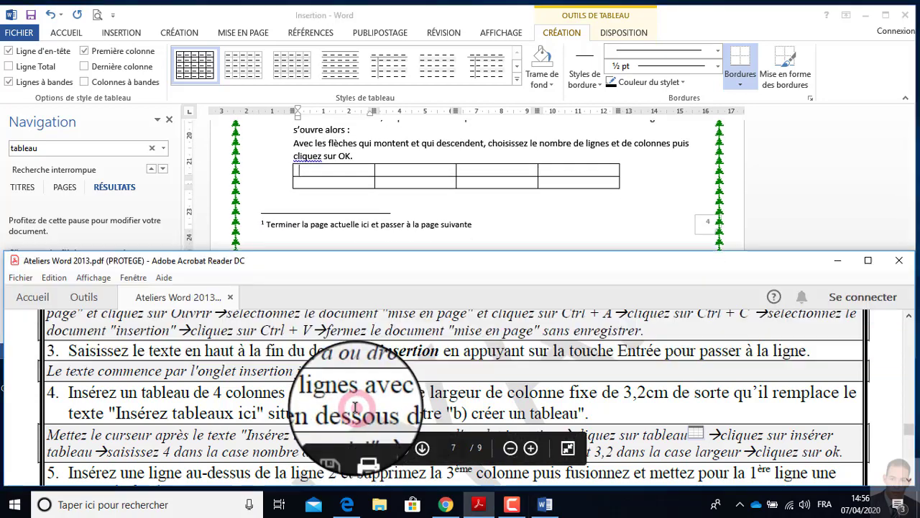
scroll(342, 397, down, 2)
scroll(342, 397, down, 2)
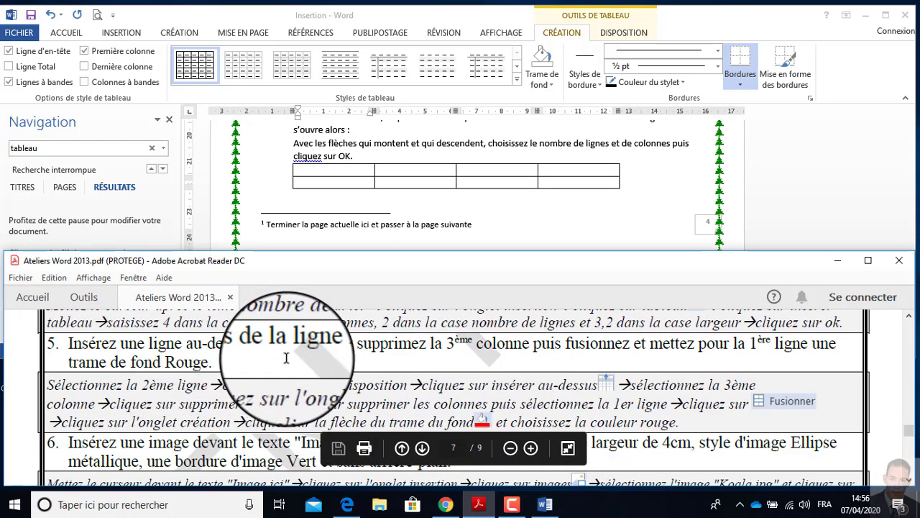
Compare the table tools offered when the new table is selected with those offered when the cursor is outside it
click(328, 173)
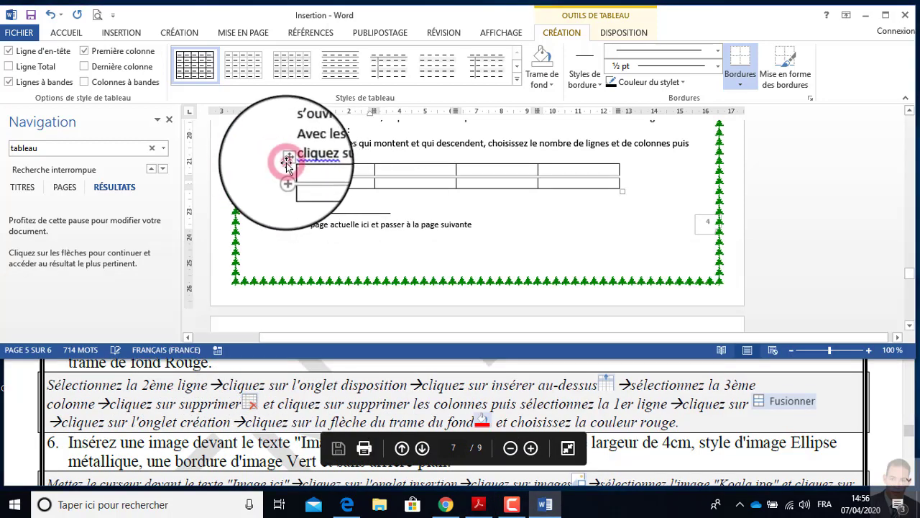
click(288, 157)
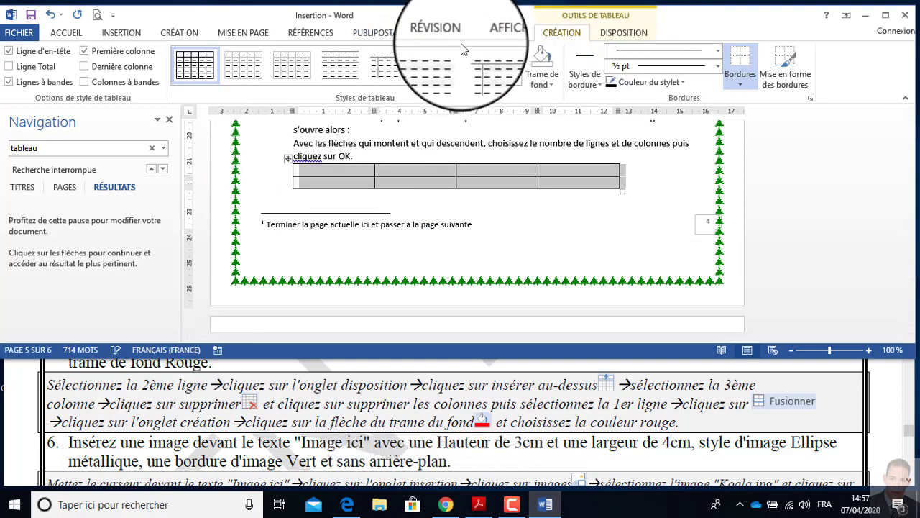
click(608, 37)
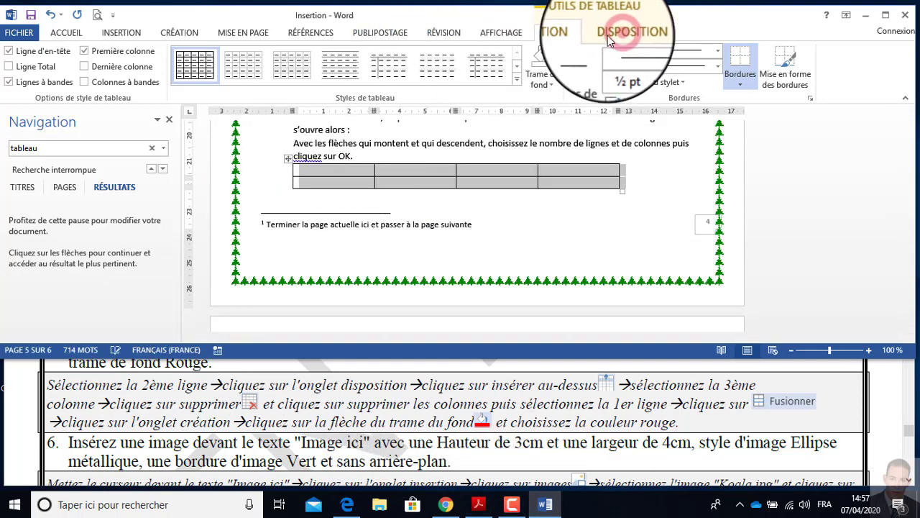
click(562, 33)
click(315, 204)
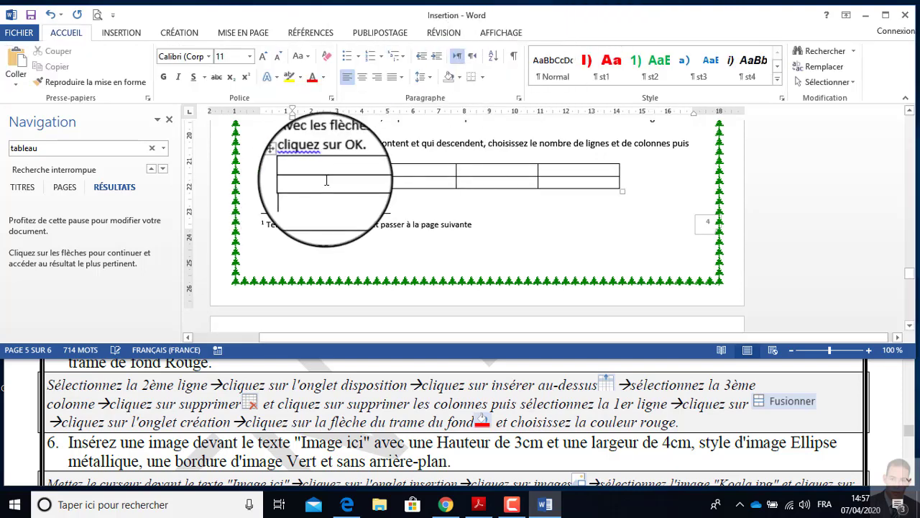
click(288, 159)
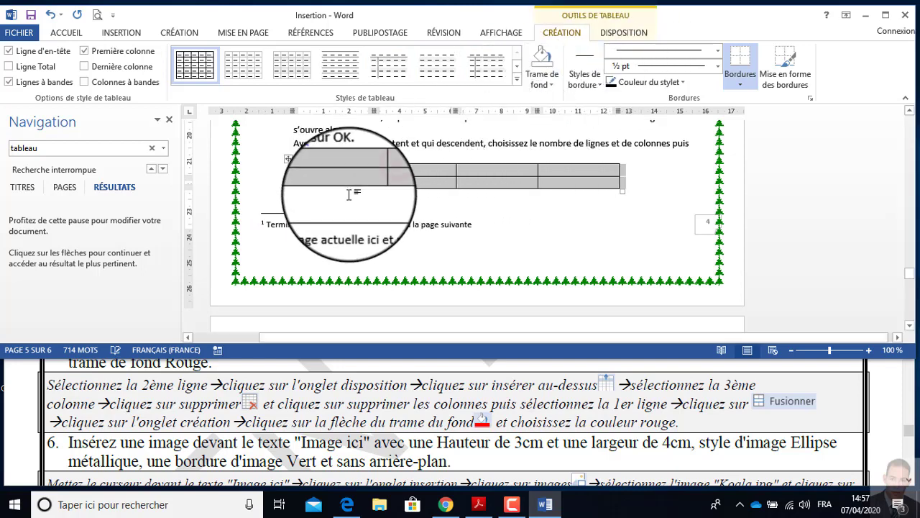
click(380, 172)
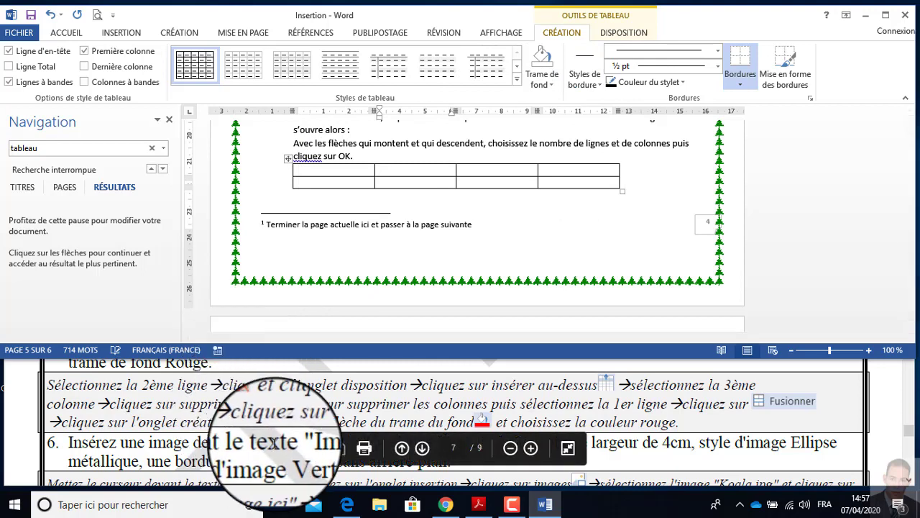
Insert a row above row 2 of the table
scroll(198, 404, up, 1)
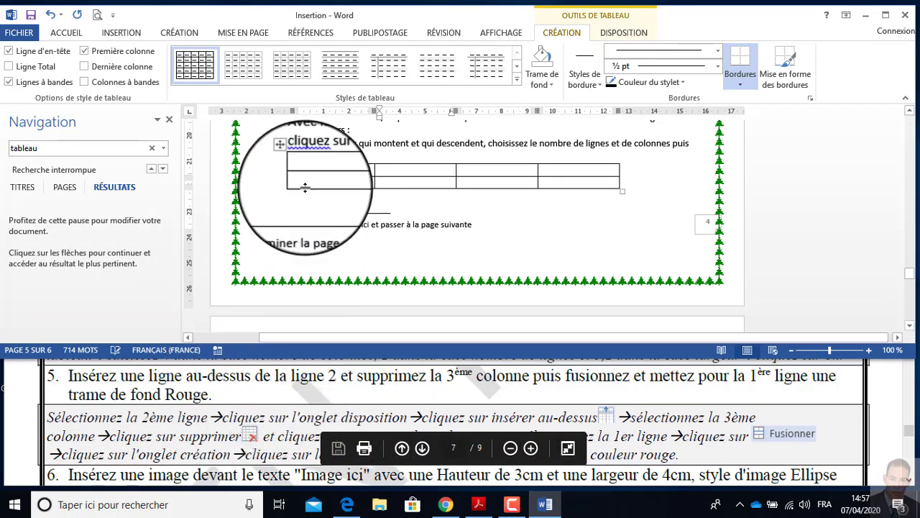
mouse_move(278, 192)
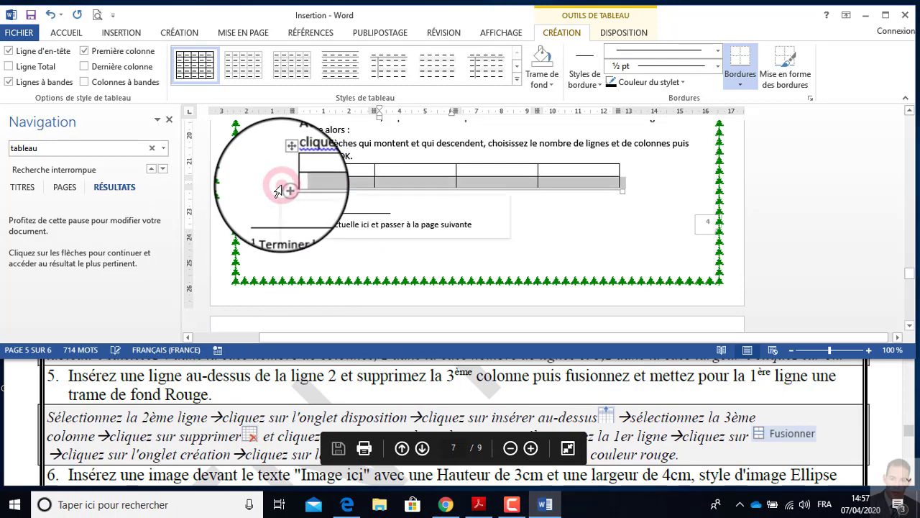
click(616, 36)
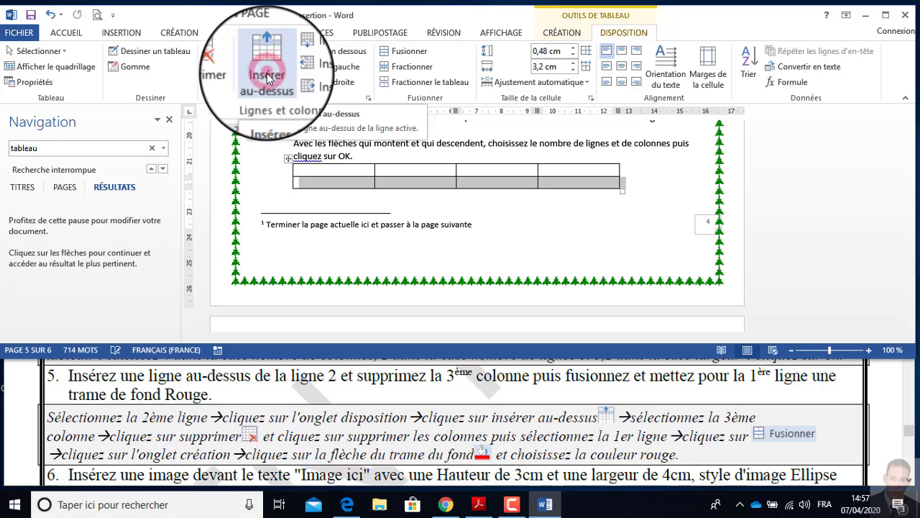
click(267, 76)
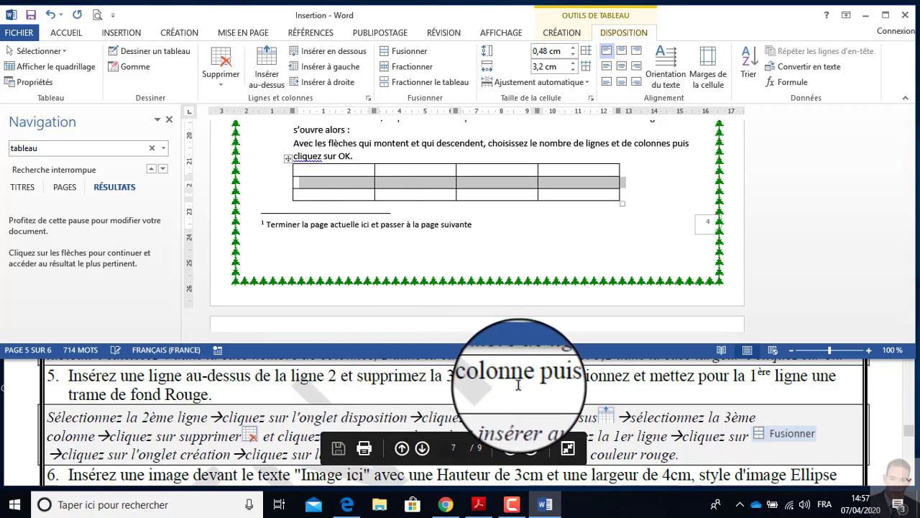
Delete the third column of the table
click(482, 161)
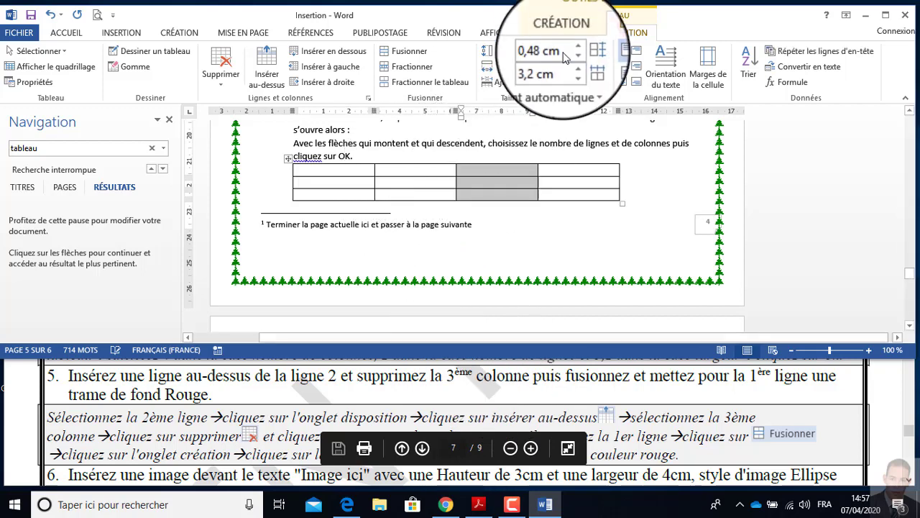
click(612, 36)
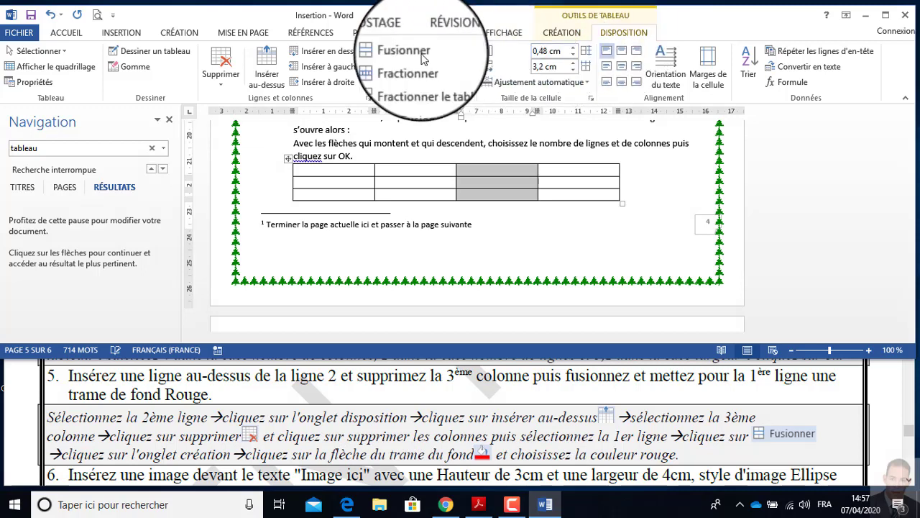
click(221, 85)
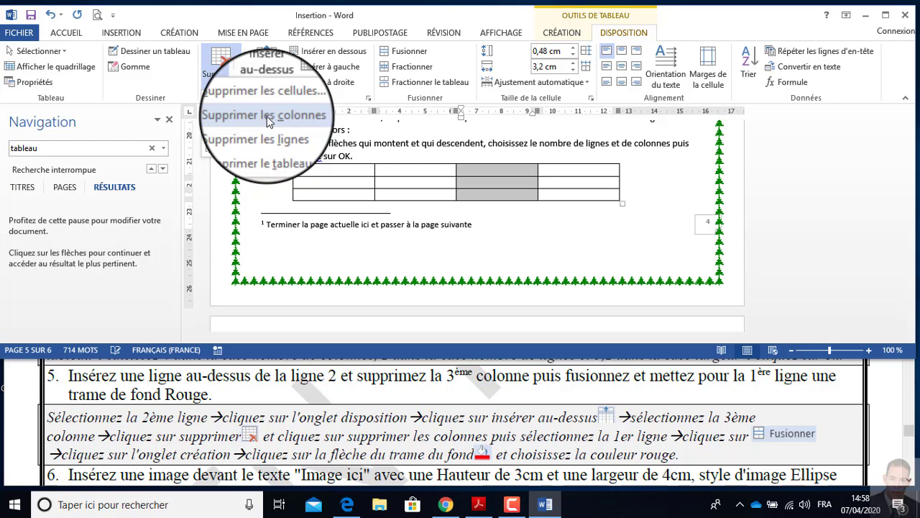
click(266, 121)
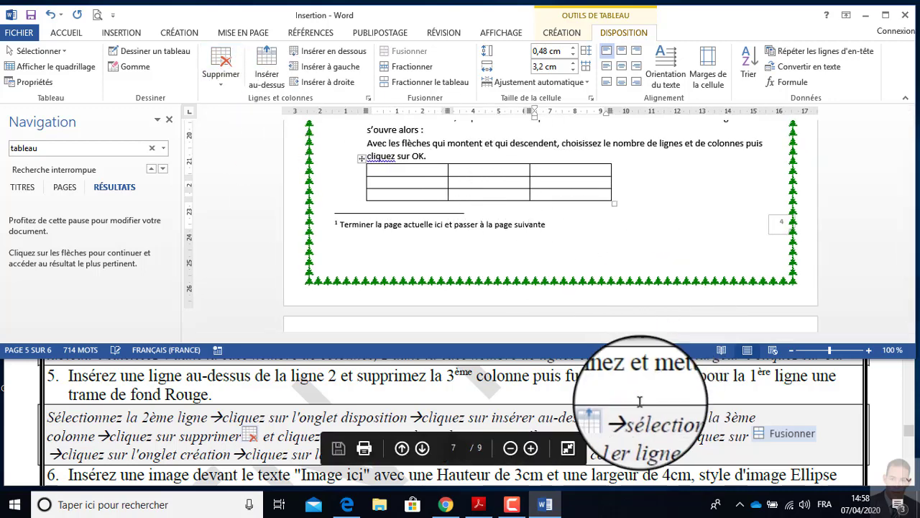
Check exercise 5 in the PDF and merge the cells of the table's first row
click(606, 377)
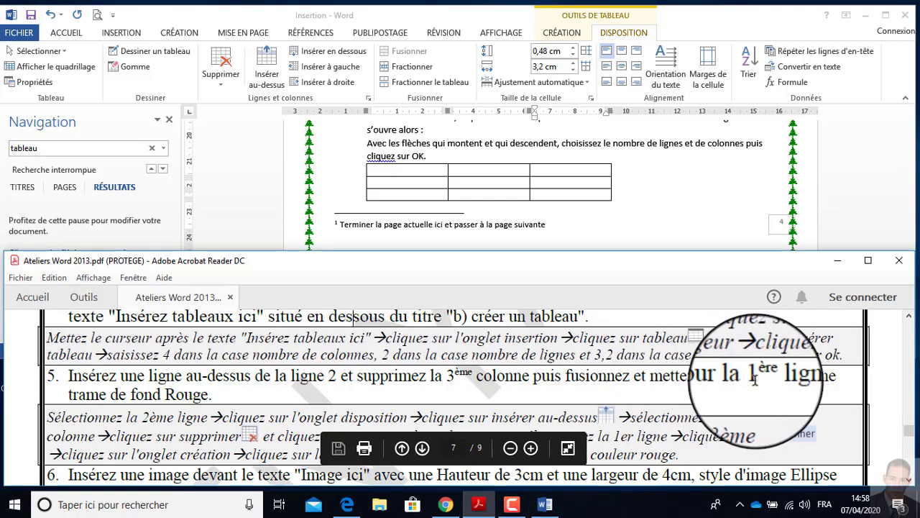
click(352, 174)
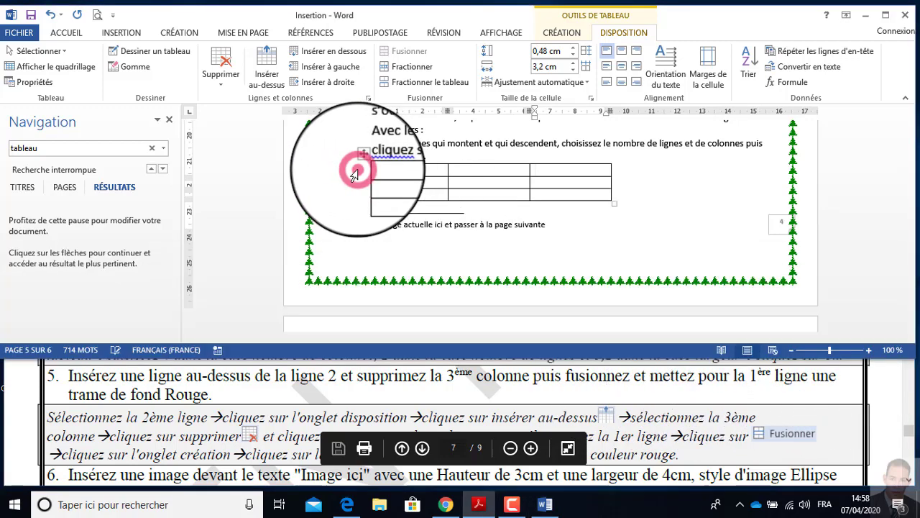
click(353, 174)
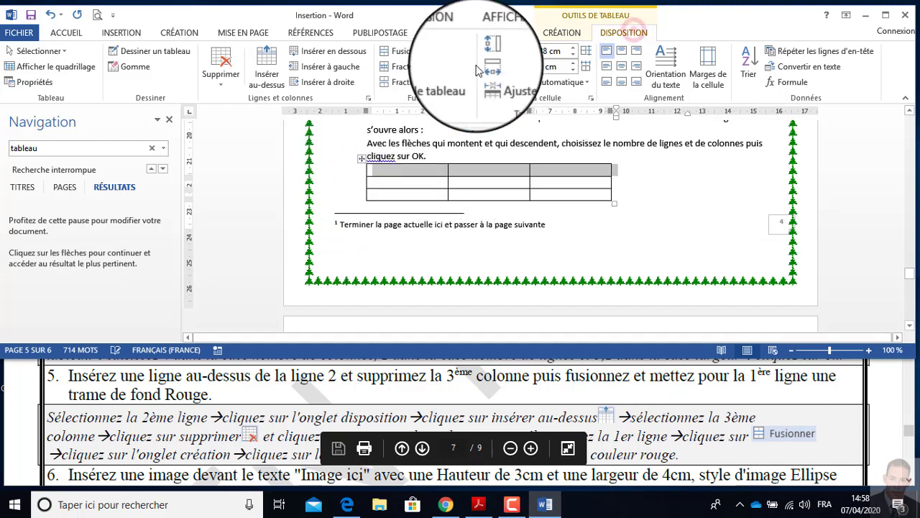
click(635, 35)
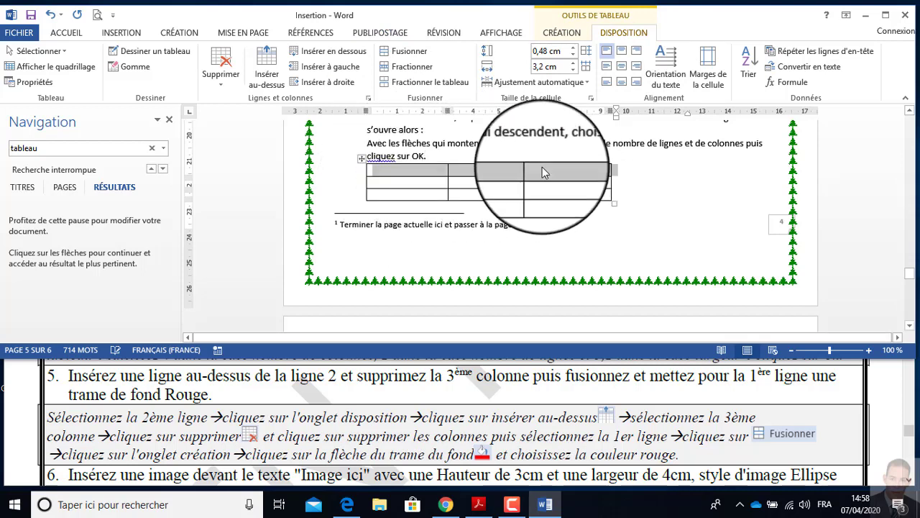
click(407, 58)
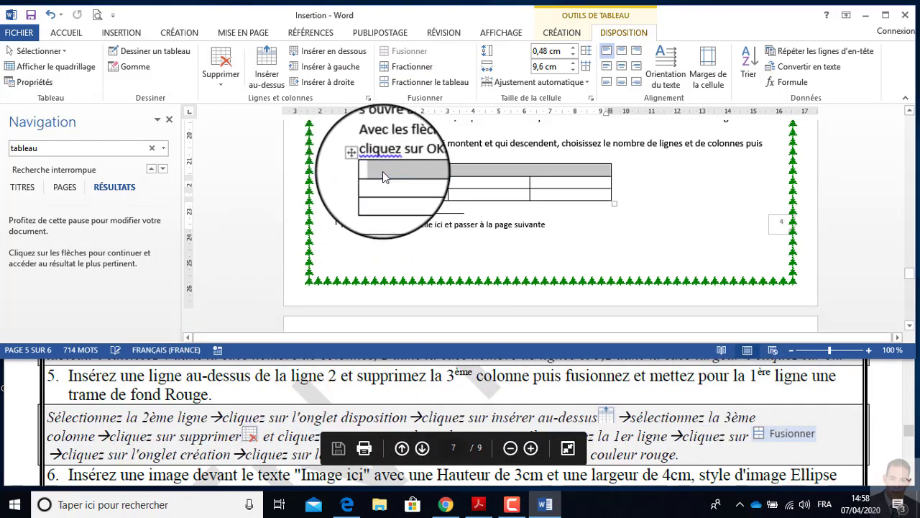
Apply the standard red shading (Trame de fond) to the merged first row
click(629, 36)
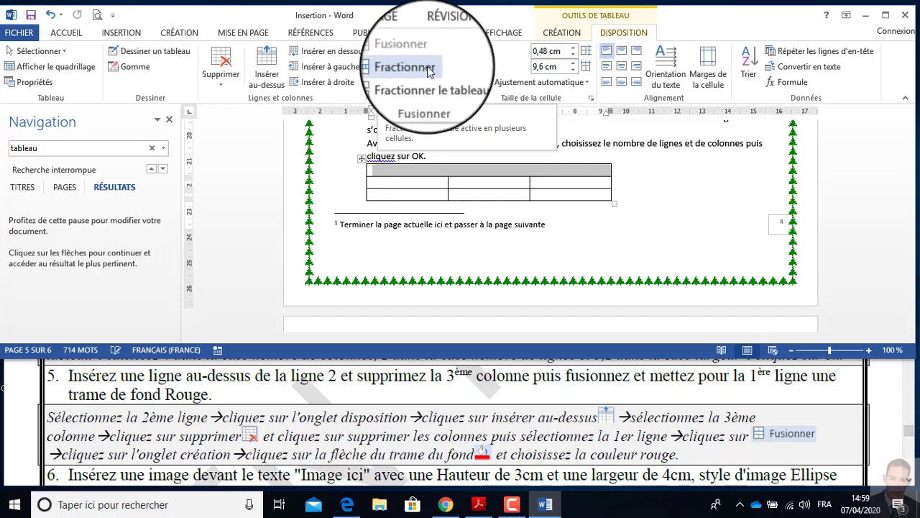
click(568, 33)
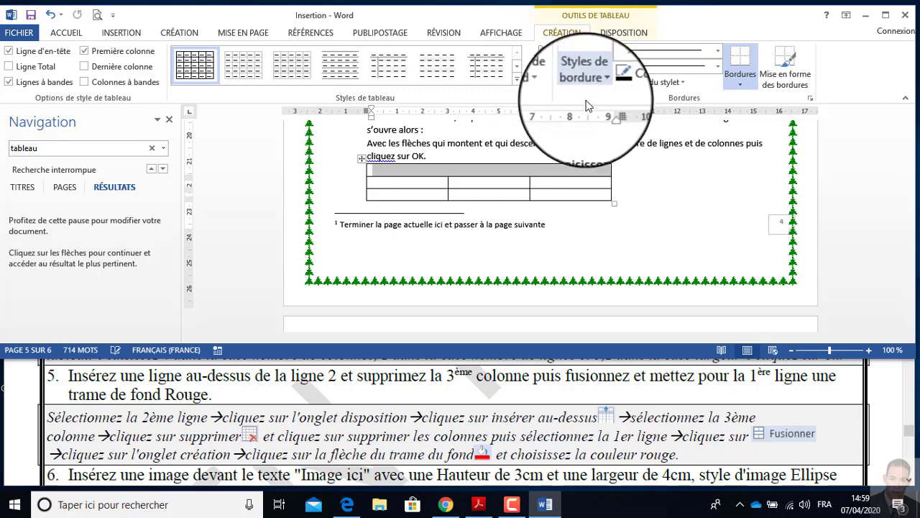
click(548, 82)
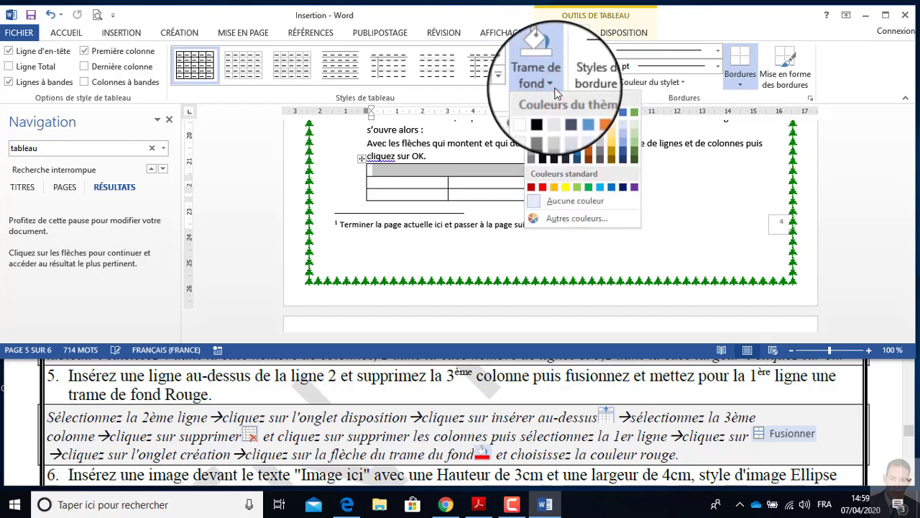
click(543, 188)
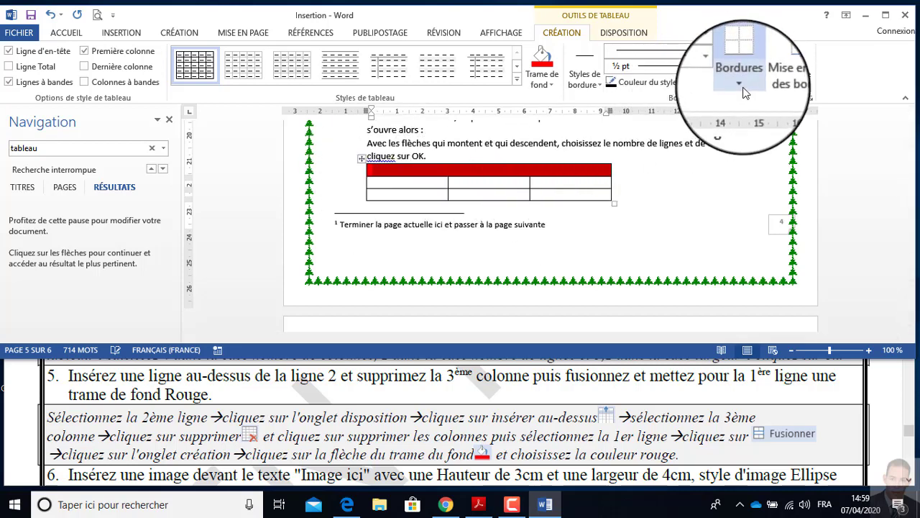
Look through the available table styles without applying one
click(516, 82)
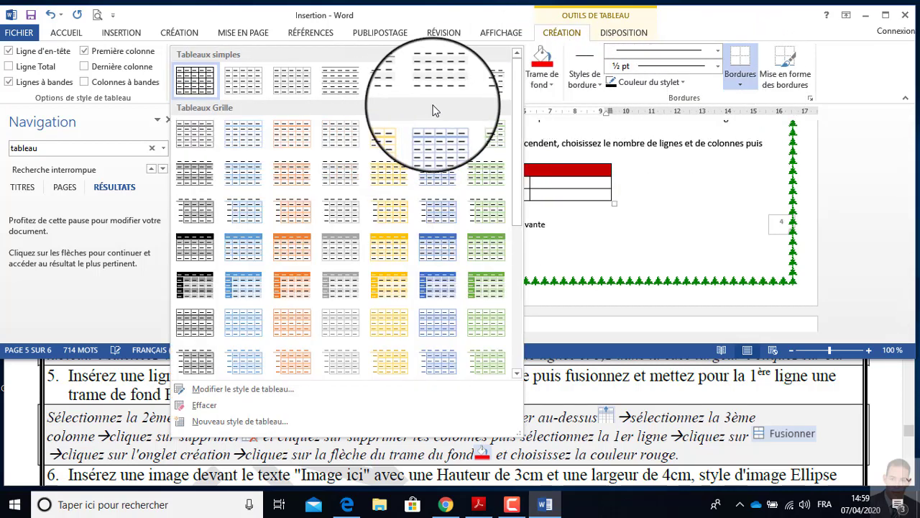
click(516, 53)
click(516, 52)
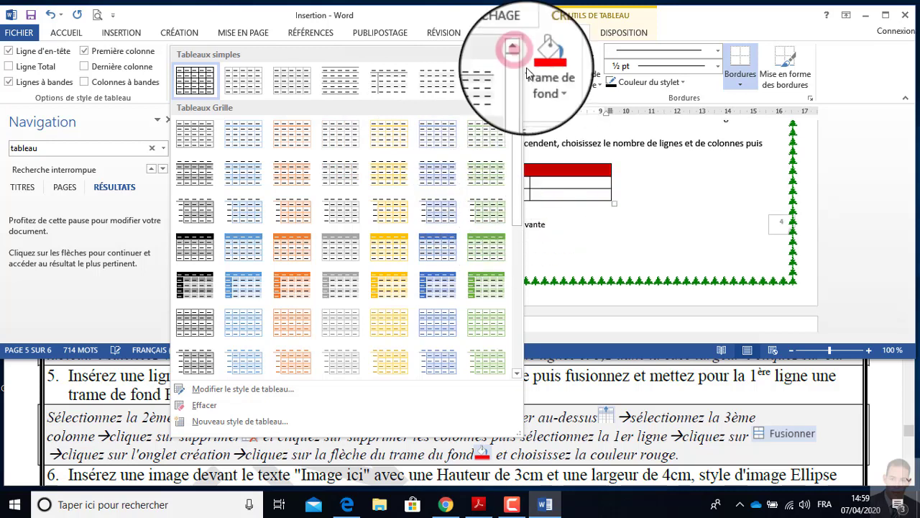
click(862, 75)
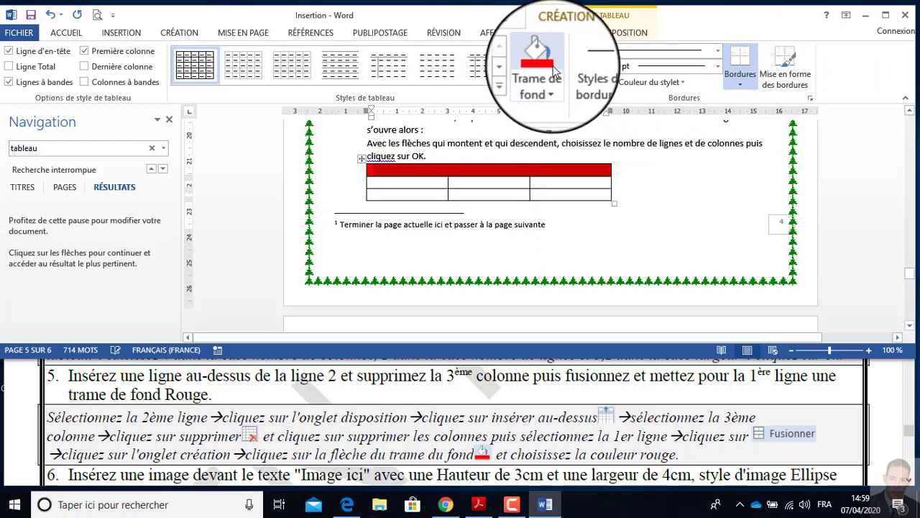
Go back to the PDF and read exercise 6 about inserting and formatting an image at the text "Image ici"
click(422, 393)
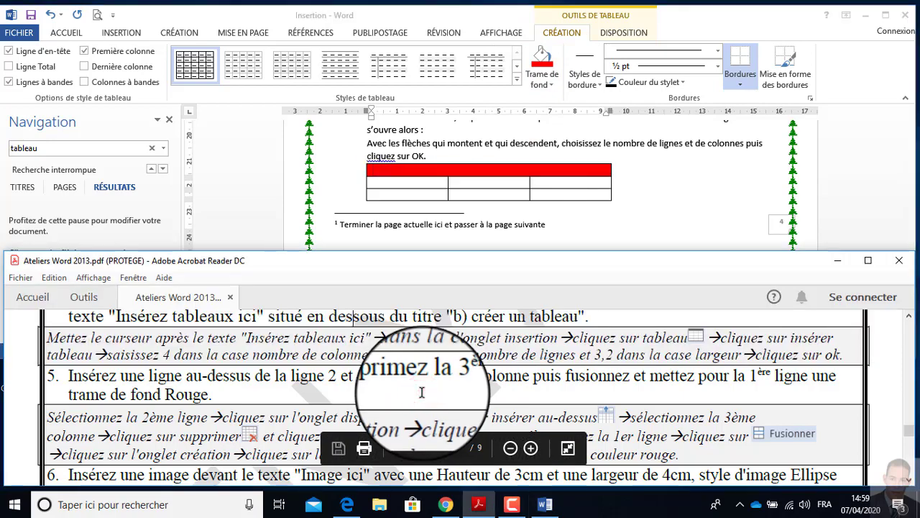
scroll(294, 381, down, 3)
scroll(286, 385, down, 1)
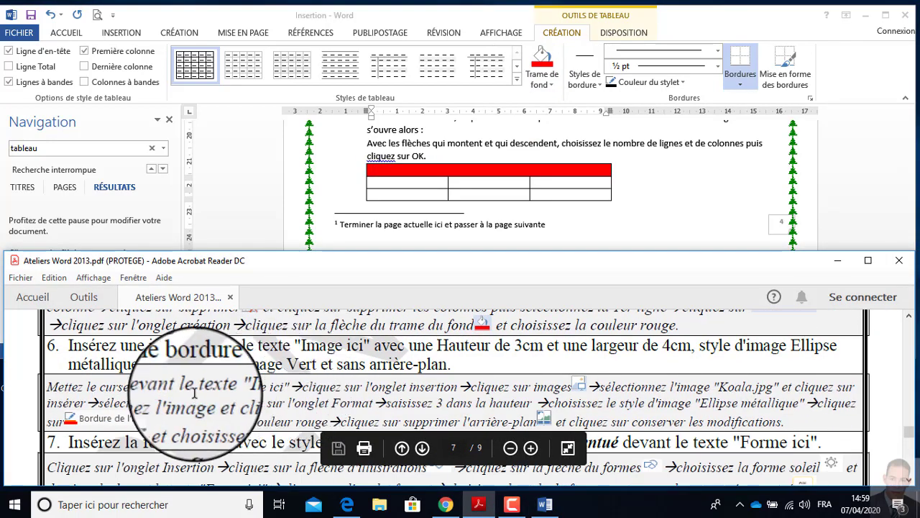
scroll(187, 374, down, 1)
scroll(186, 355, up, 1)
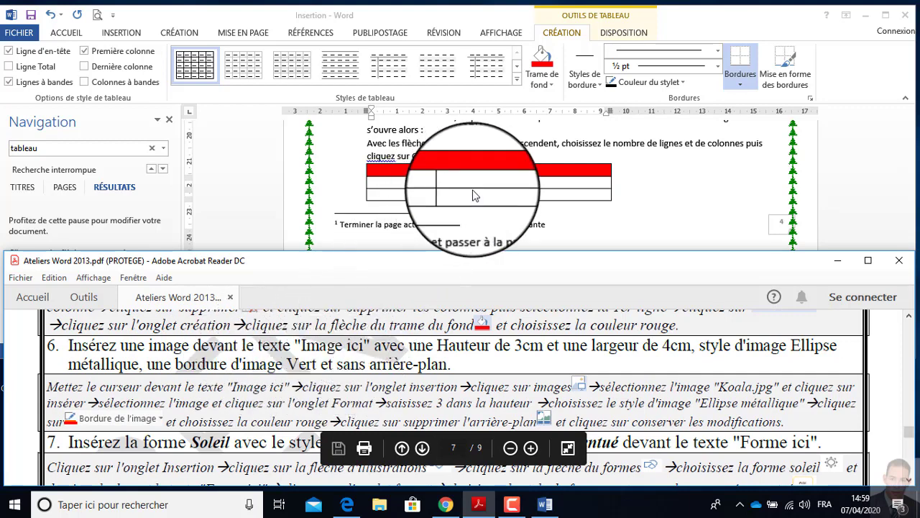
Search the Insertion document for "IMAGE ICI", place the cursor after "Image ici :" and recheck exercise 6 in the PDF
click(78, 148)
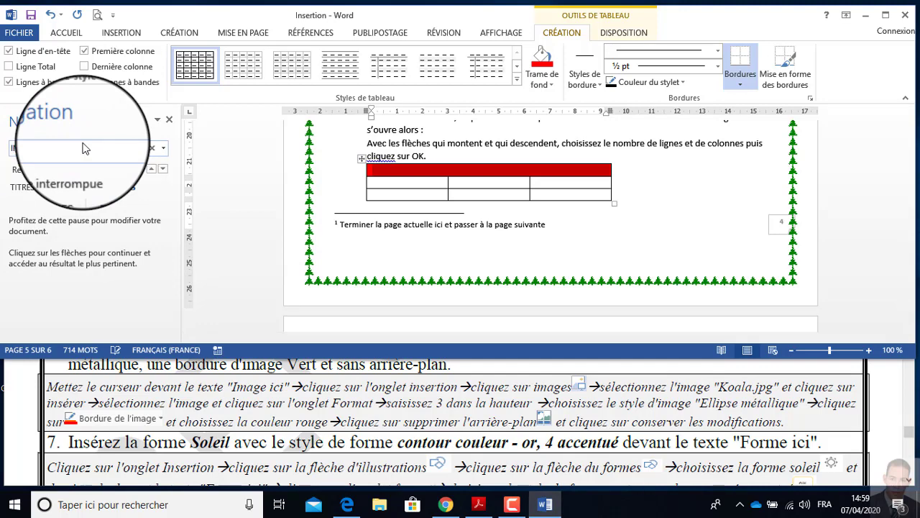
key(Return)
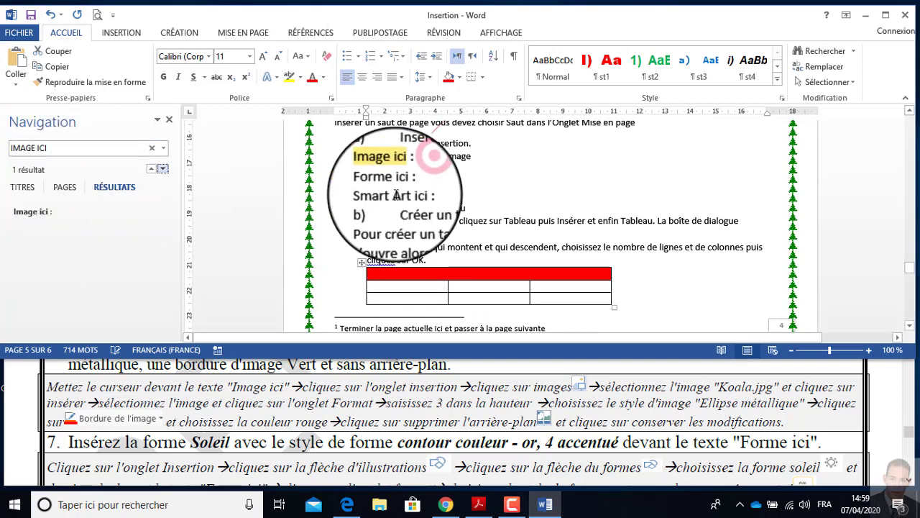
click(422, 168)
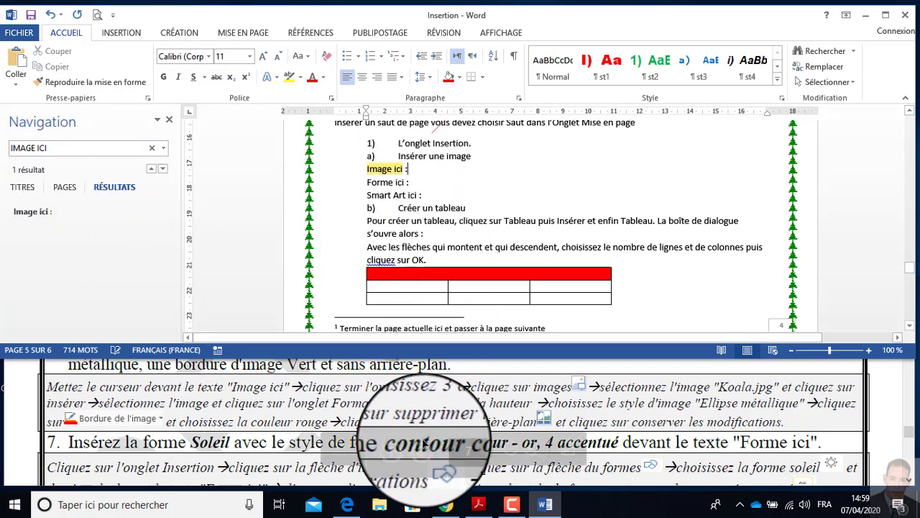
scroll(272, 415, up, 2)
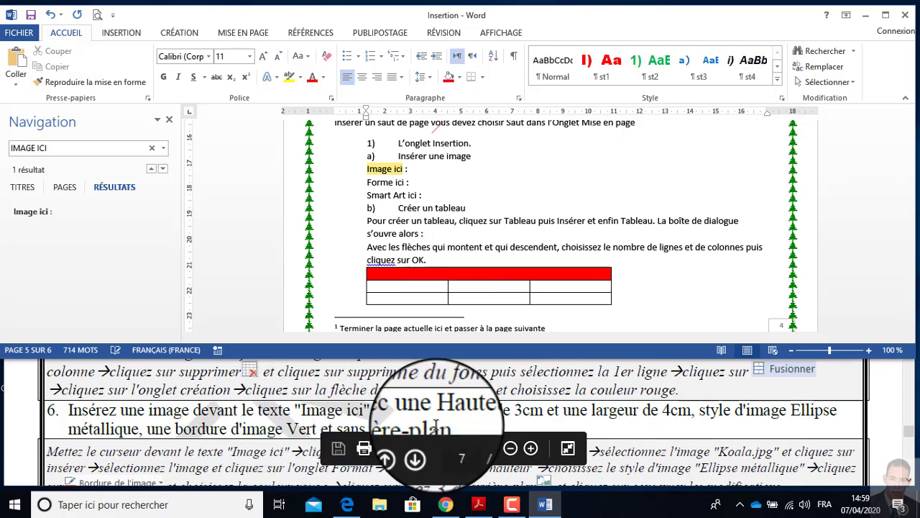
Insert the picture "pc" from the Bureau folder after the text "Image ici :"
click(404, 172)
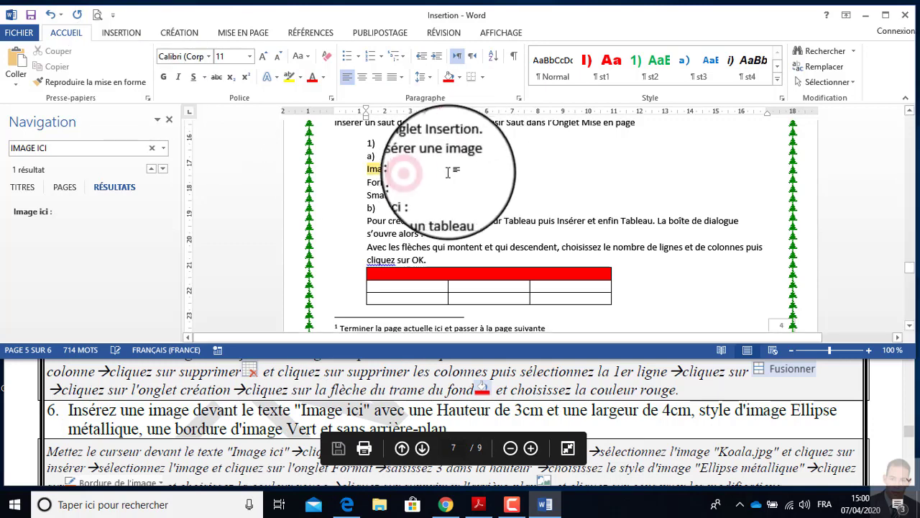
click(121, 33)
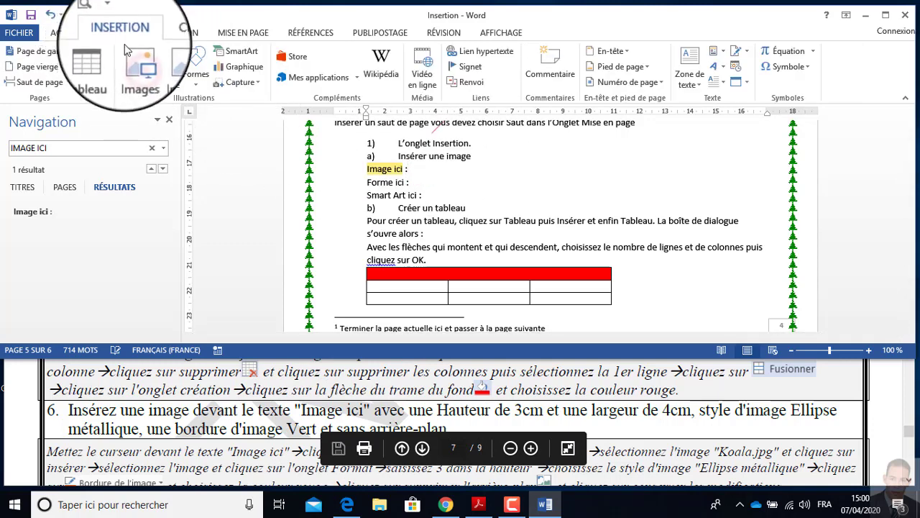
click(135, 66)
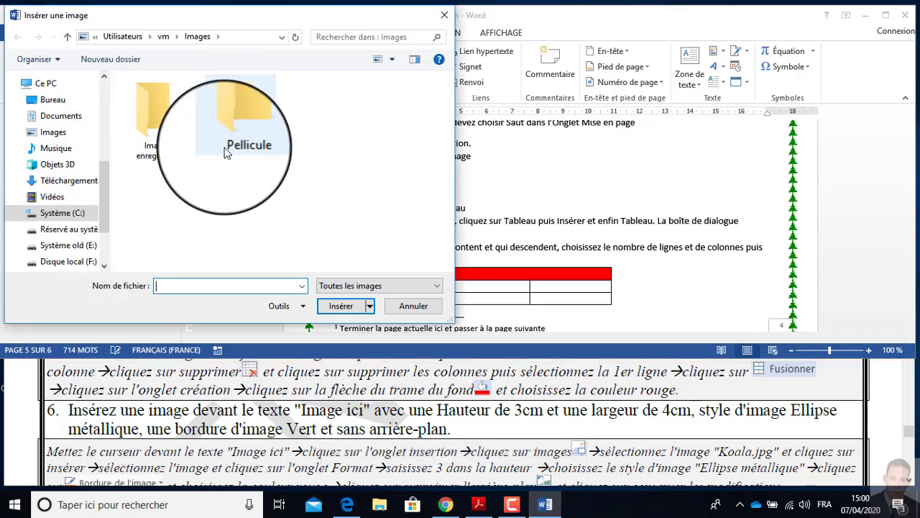
click(53, 101)
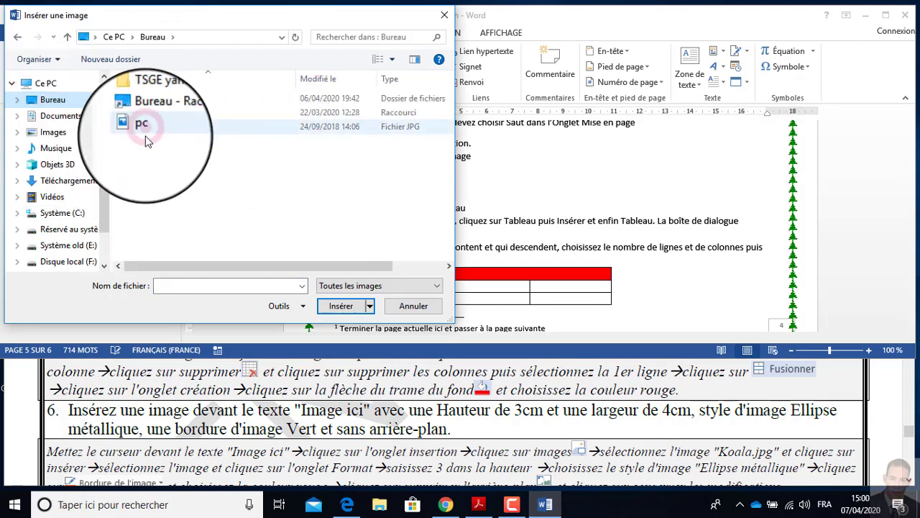
click(144, 127)
click(341, 305)
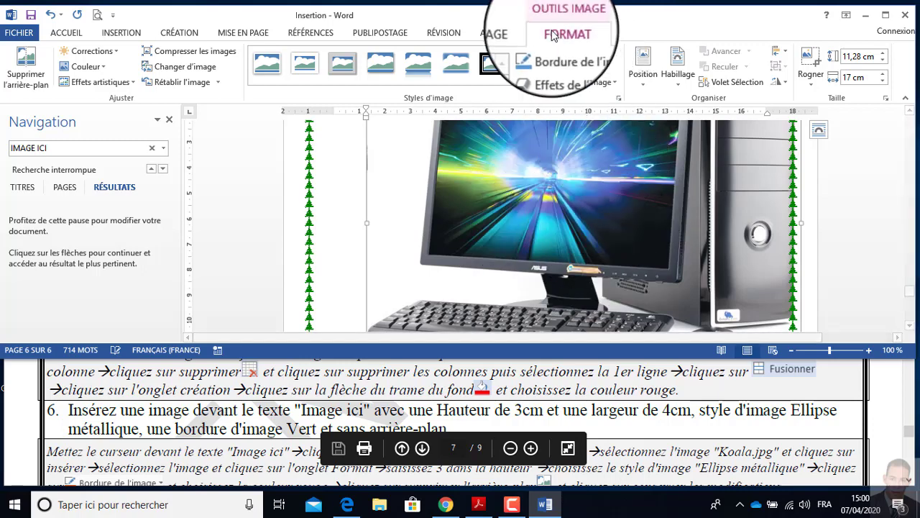
Set the inserted computer image's height to 3 cm and its width to 4 cm
scroll(494, 264, up, 3)
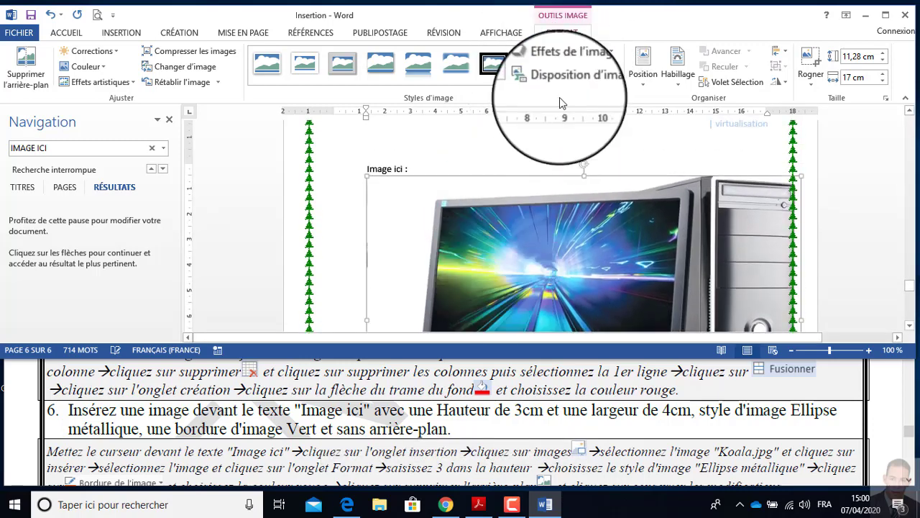
click(419, 168)
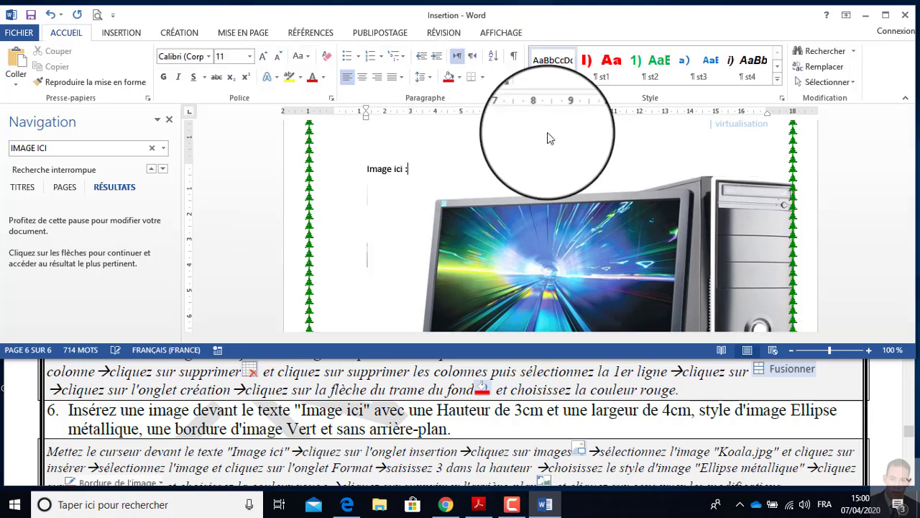
click(534, 251)
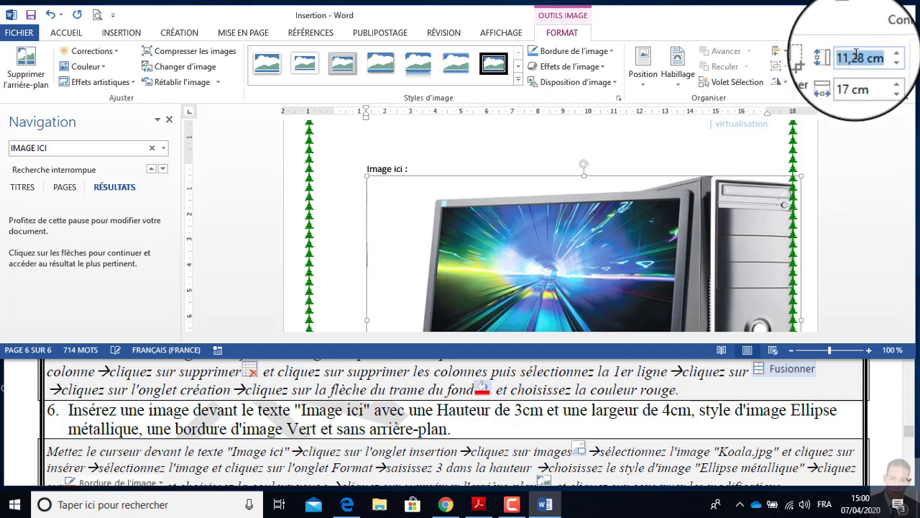
click(857, 77)
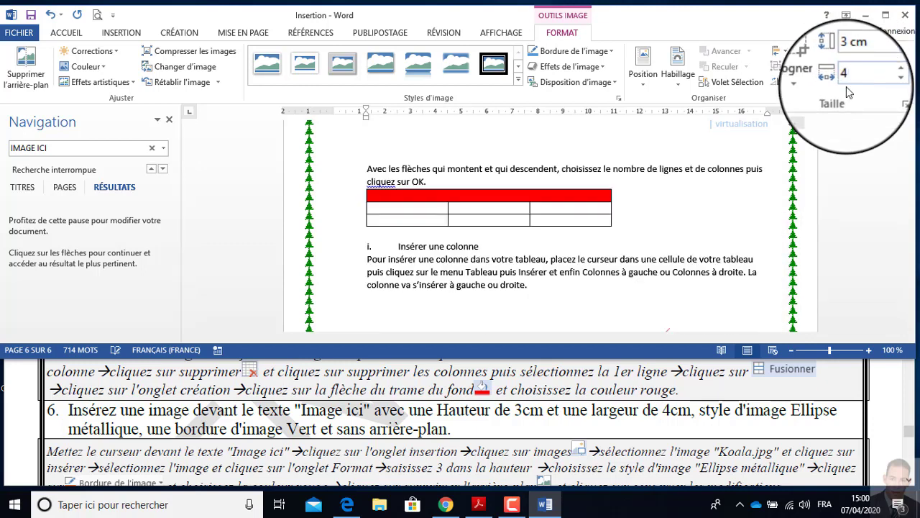
key(Return)
scroll(566, 196, down, 6)
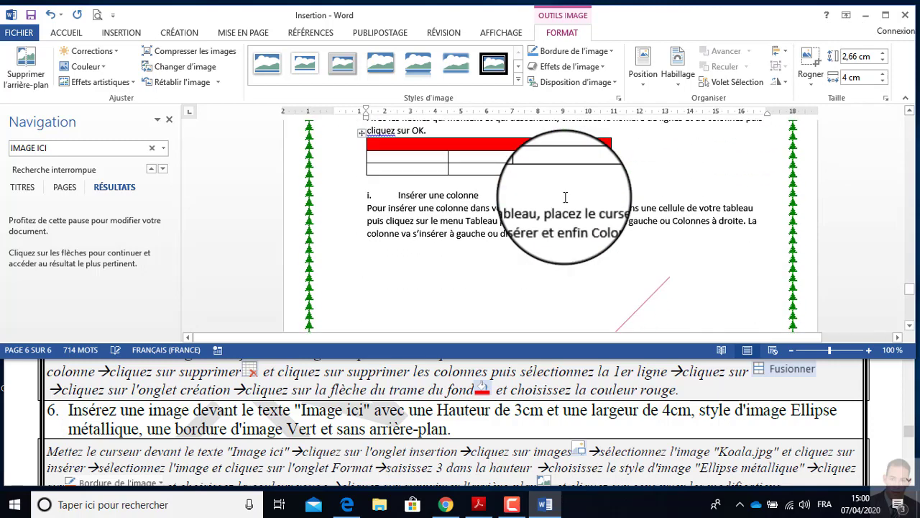
scroll(565, 196, down, 2)
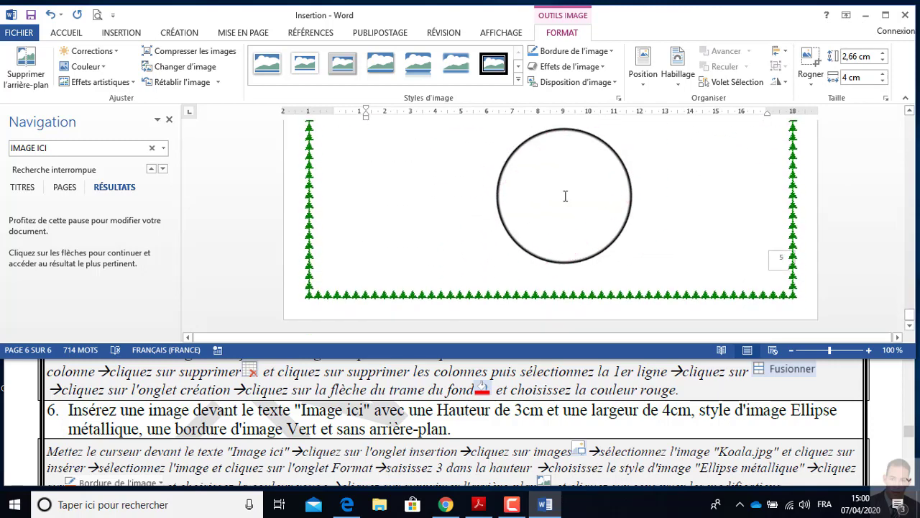
scroll(566, 196, up, 7)
scroll(567, 195, up, 10)
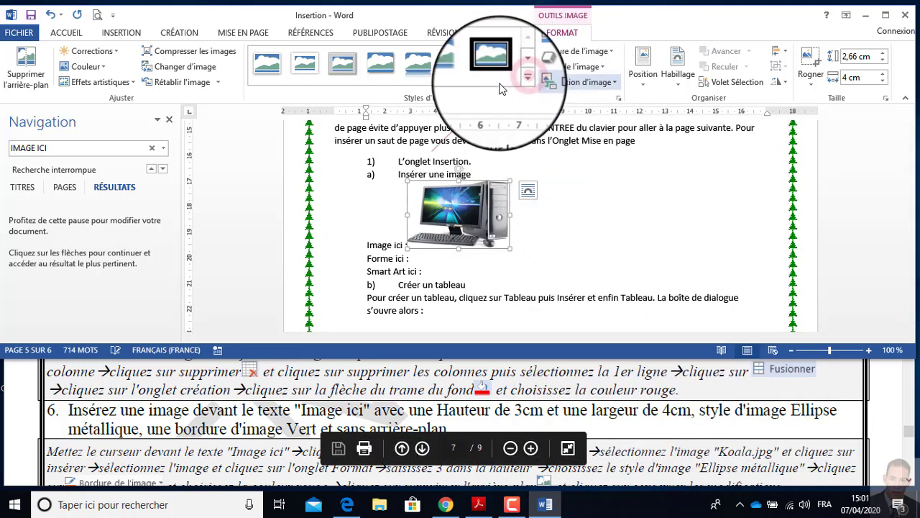
Apply the "Ellipse métallique" picture style to the computer image and give it a standard green border
click(536, 74)
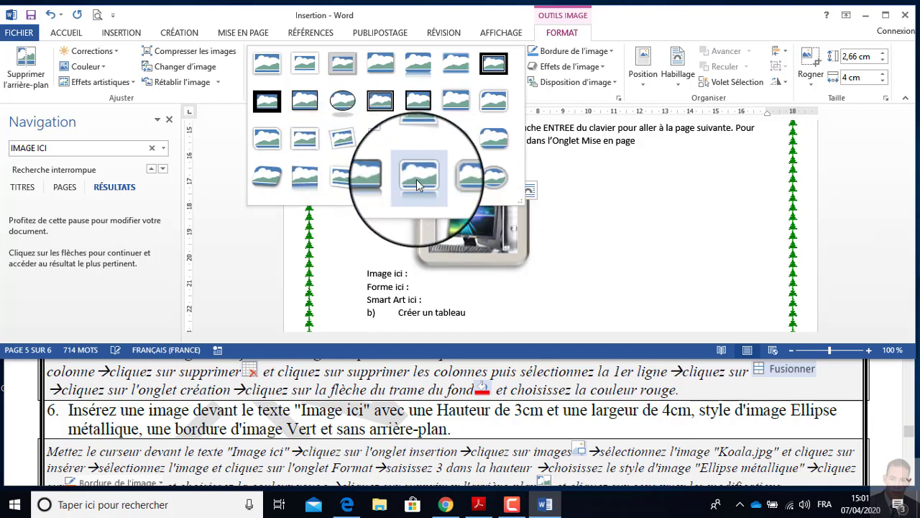
click(494, 177)
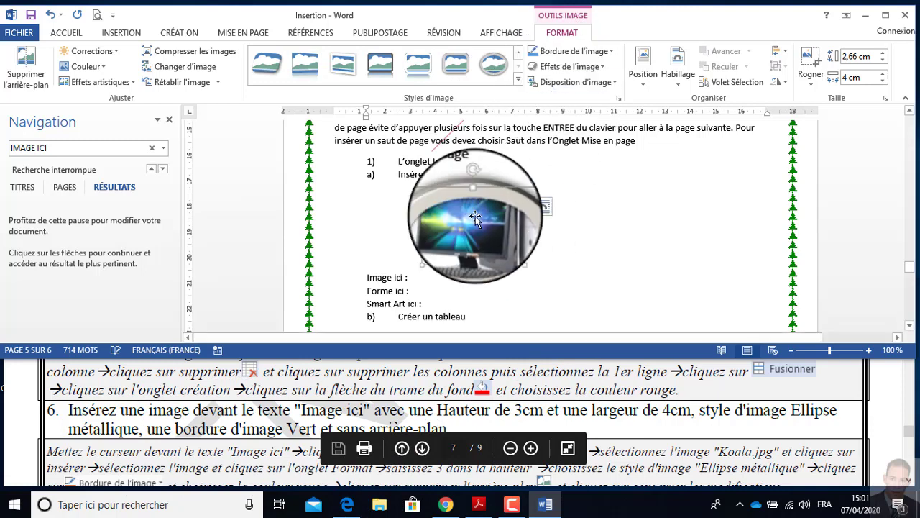
click(611, 55)
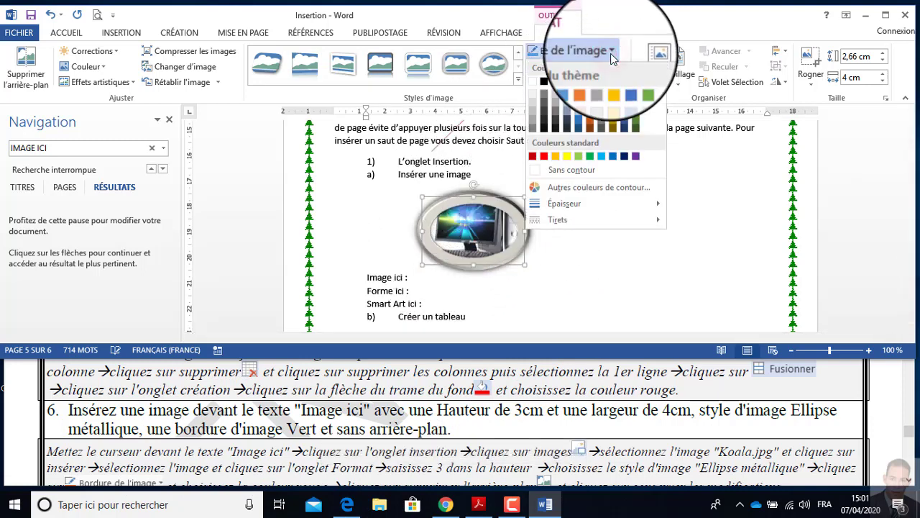
click(588, 158)
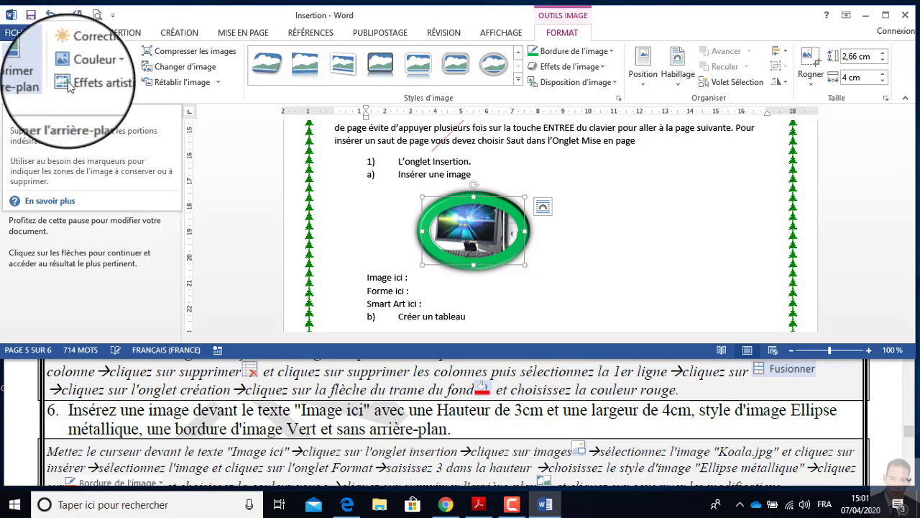
Remove the background of the computer image and keep the changes
click(29, 63)
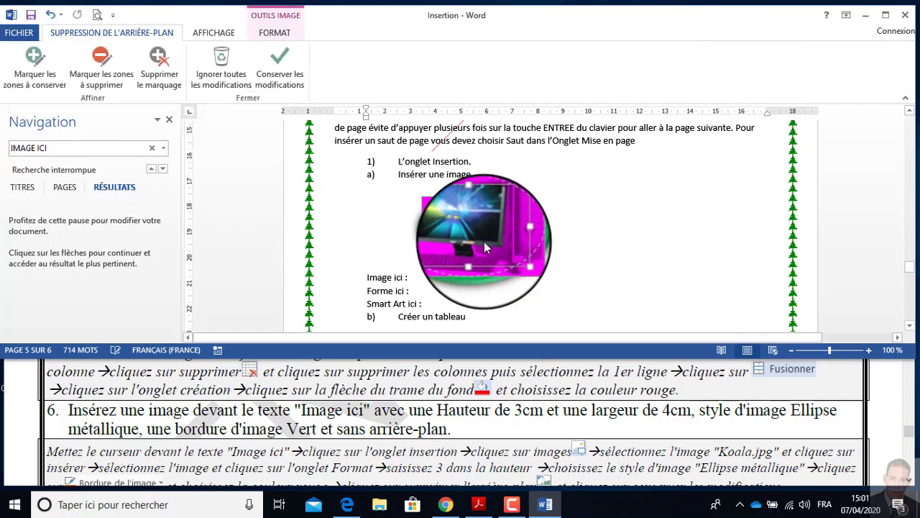
click(281, 69)
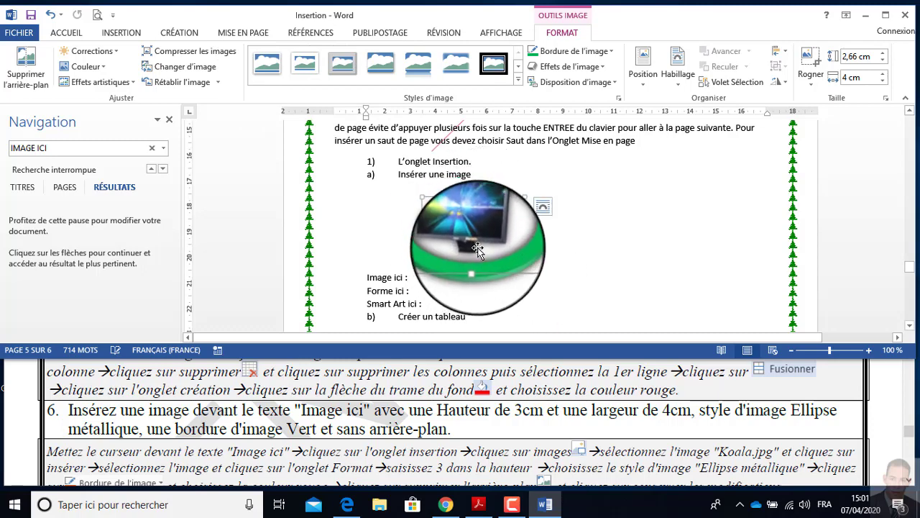
Switch to the PDF and read exercise 7 about inserting and styling the Soleil shape at the text "Forme ici"
click(556, 416)
scroll(550, 411, down, 2)
scroll(216, 399, down, 2)
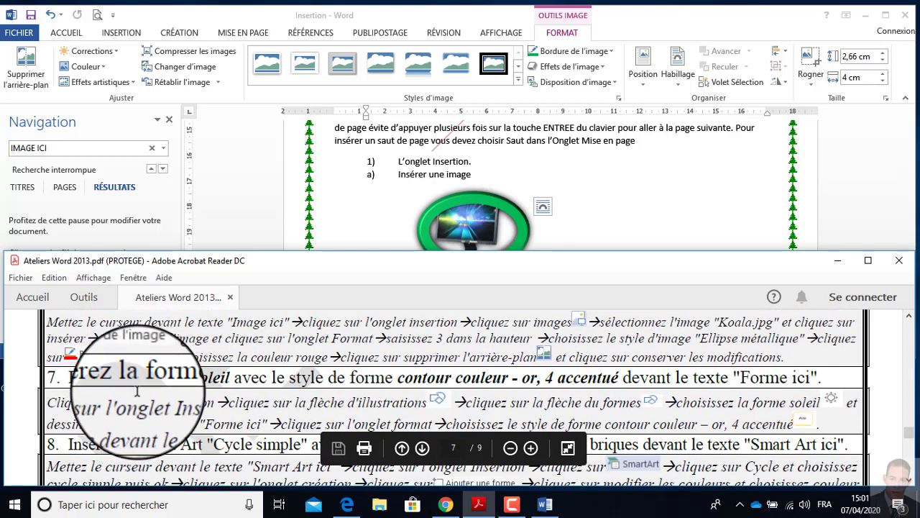
drag(185, 380, 229, 379)
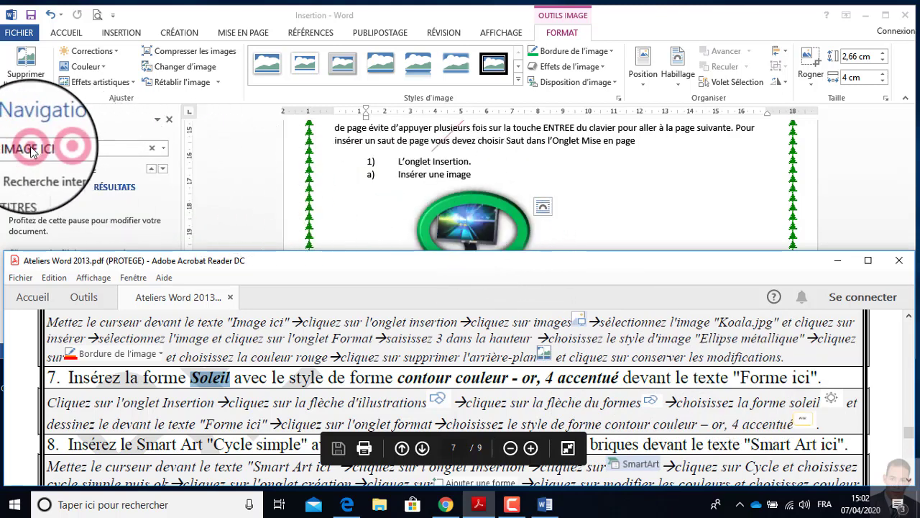
Search the Insertion document for "FORME ICI" and draw a Soleil shape about 0.93 cm high and 2.01 cm wide after that text
click(59, 147)
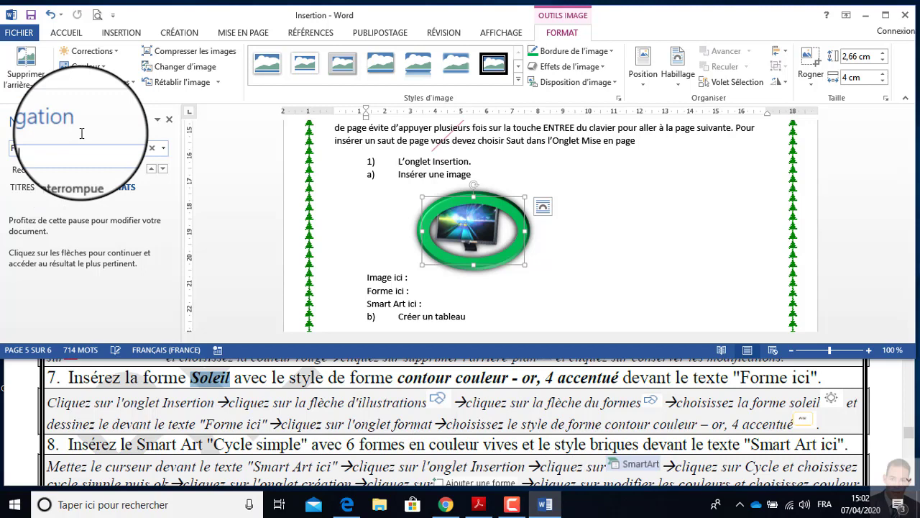
key(Return)
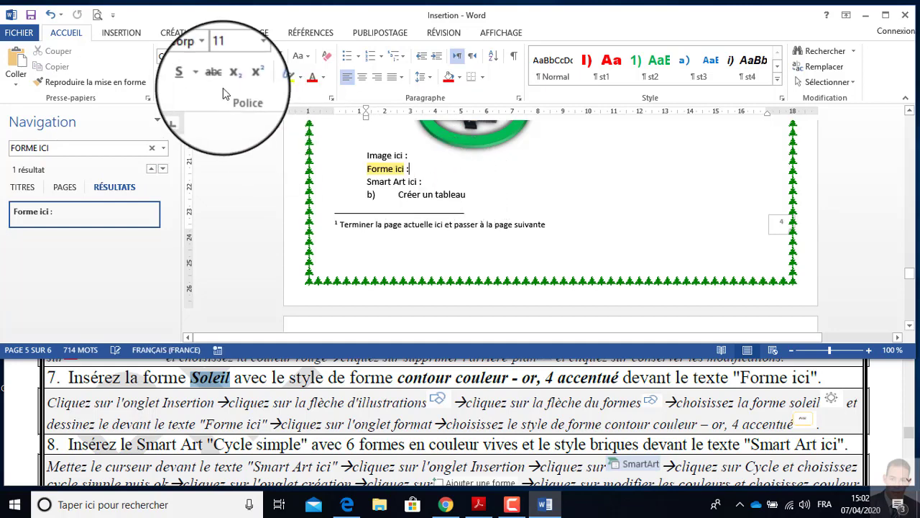
click(117, 32)
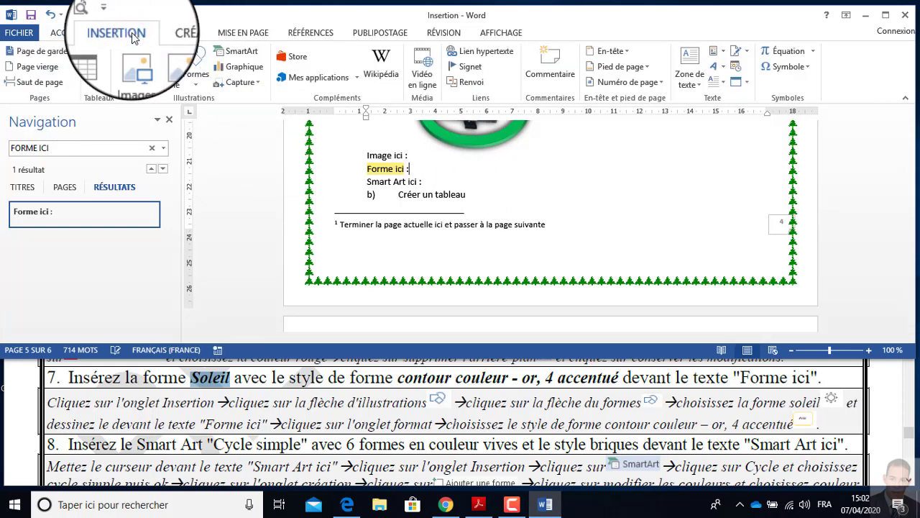
click(195, 92)
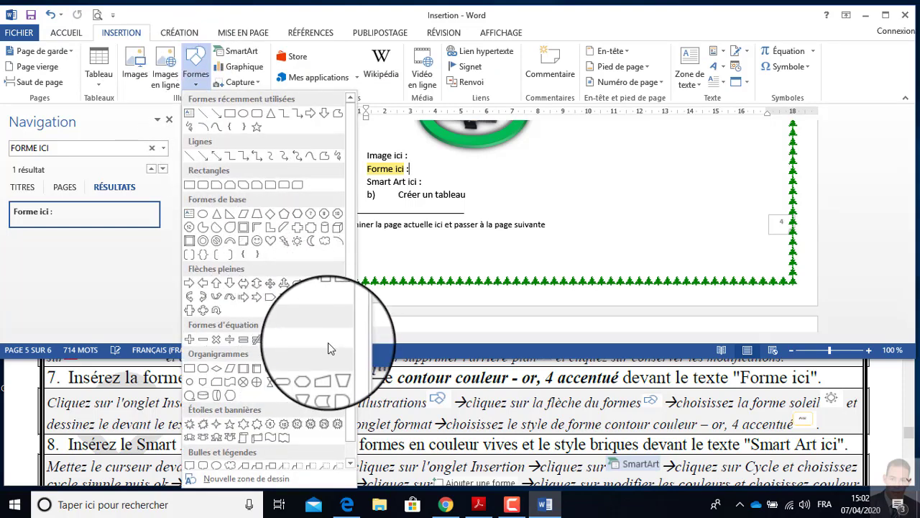
click(298, 247)
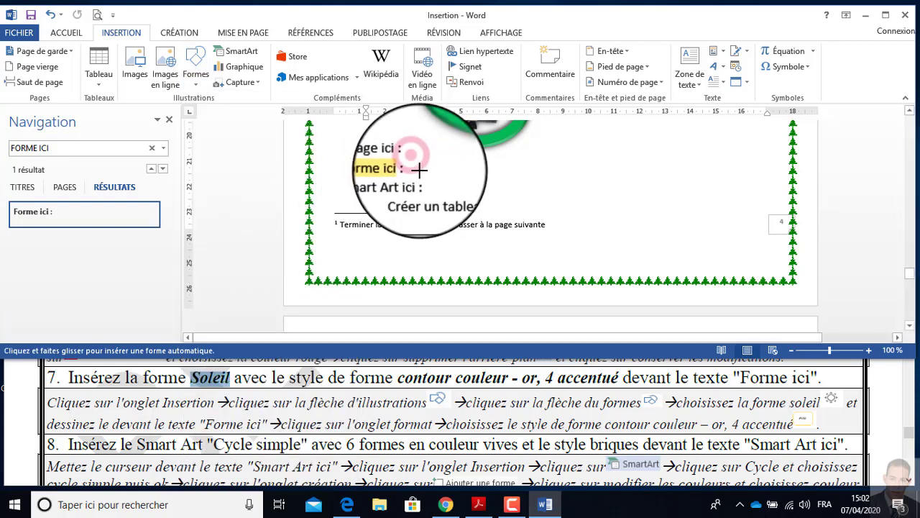
drag(411, 161, 465, 179)
Apply the shape style "Contour couleur - Or, 4 accentué" to the sun shape
click(575, 36)
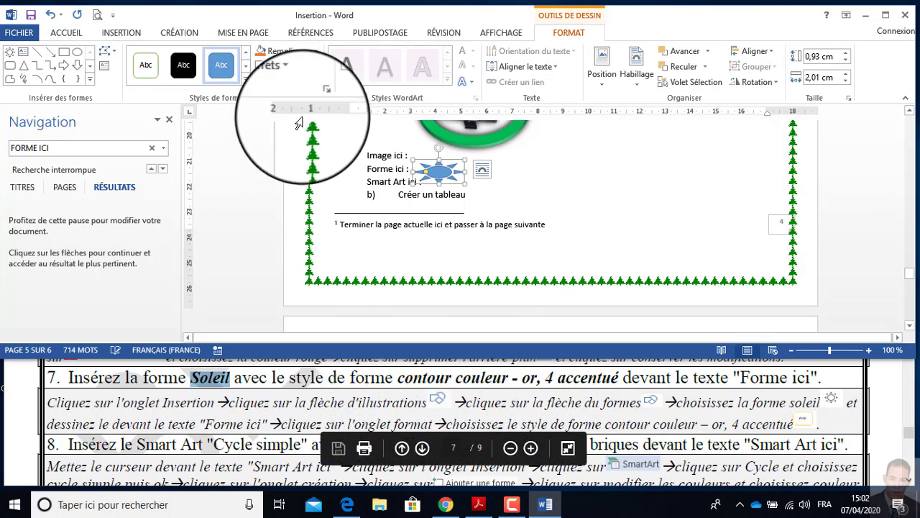
click(245, 84)
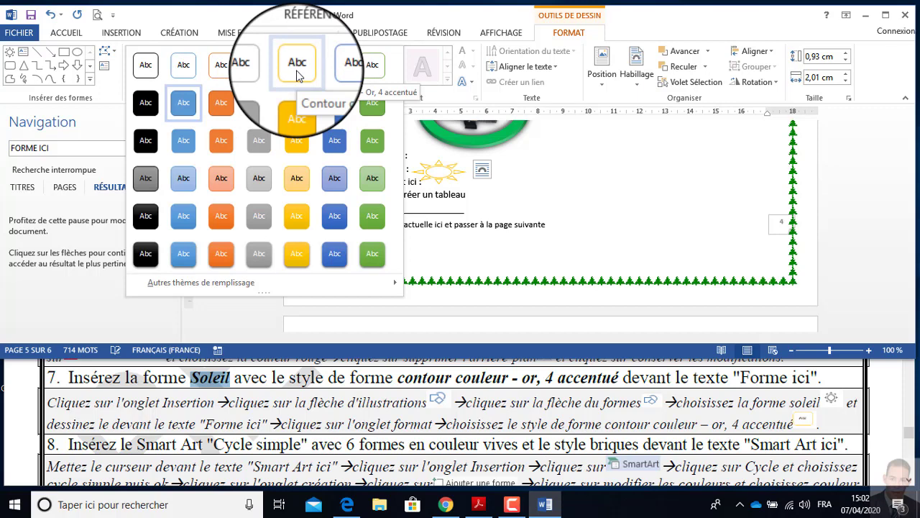
click(298, 76)
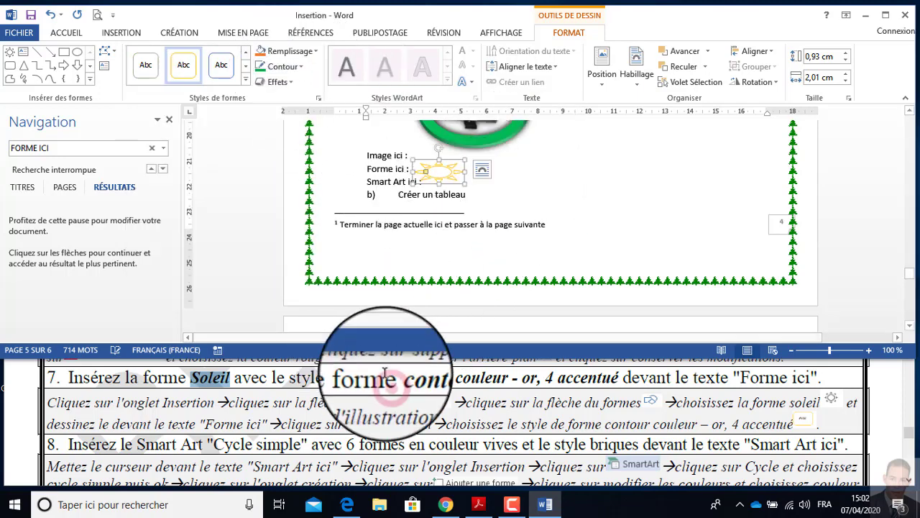
Read exercise 8 about the "Cycle simple" SmartArt in the PDF and place the cursor after "Smart Art ici :" in the Insertion document
click(345, 372)
scroll(222, 378, down, 3)
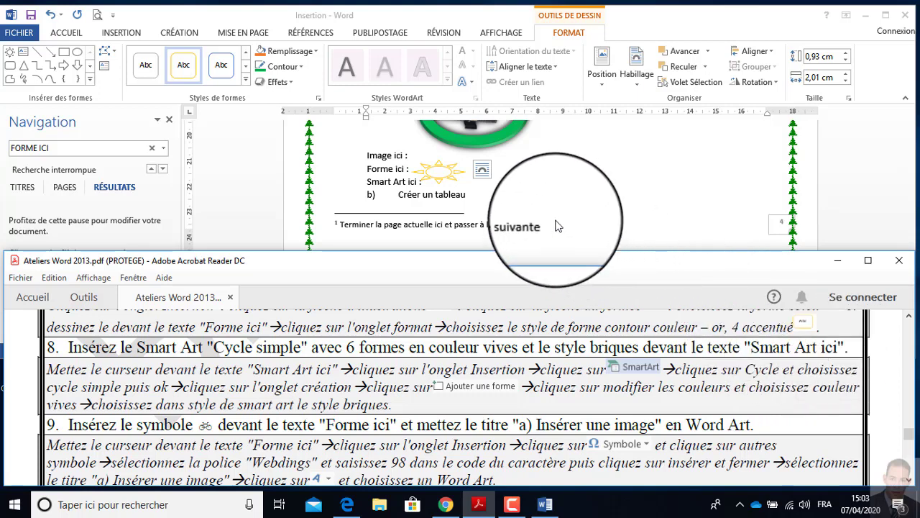
click(472, 187)
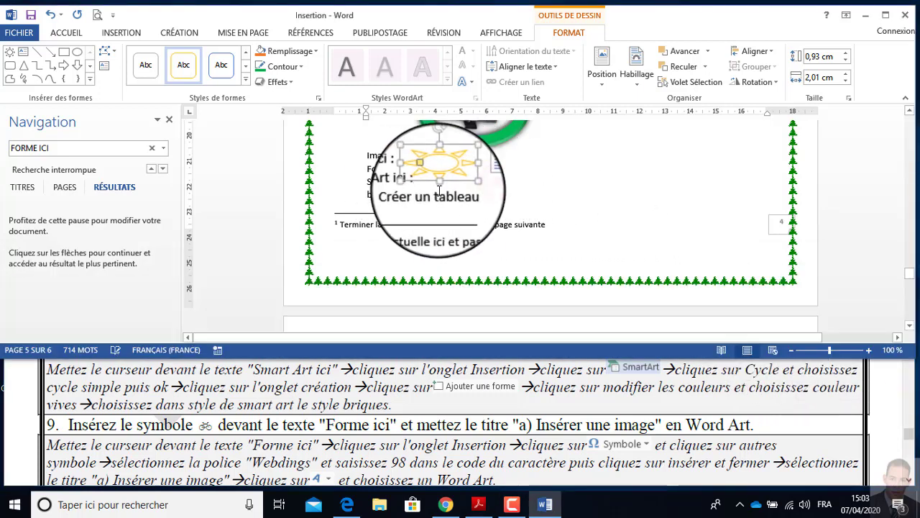
click(478, 187)
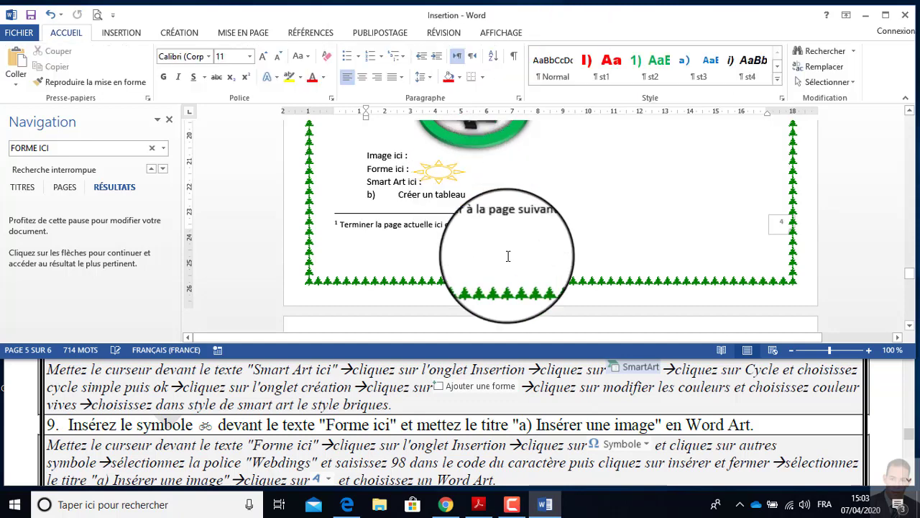
Insert a "Cycle simple" SmartArt graphic from the Cycle category after the text "Smart Art ici :"
click(123, 36)
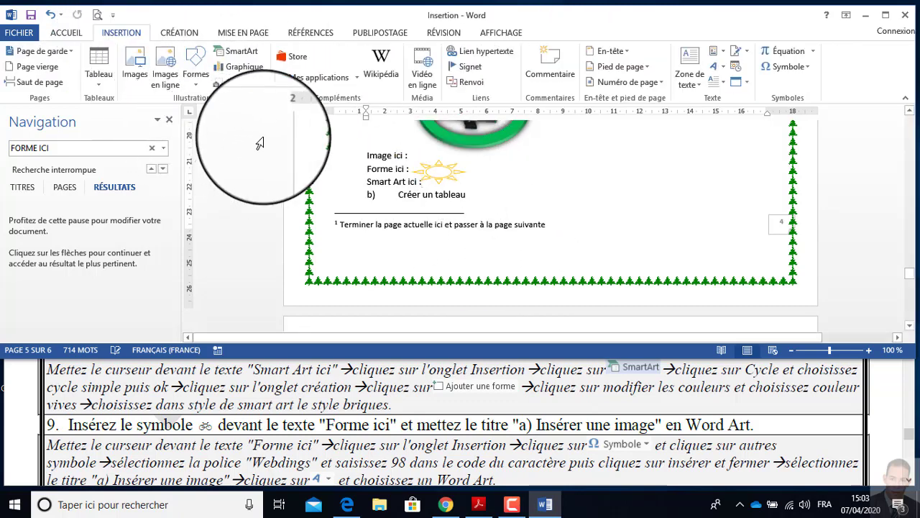
click(243, 52)
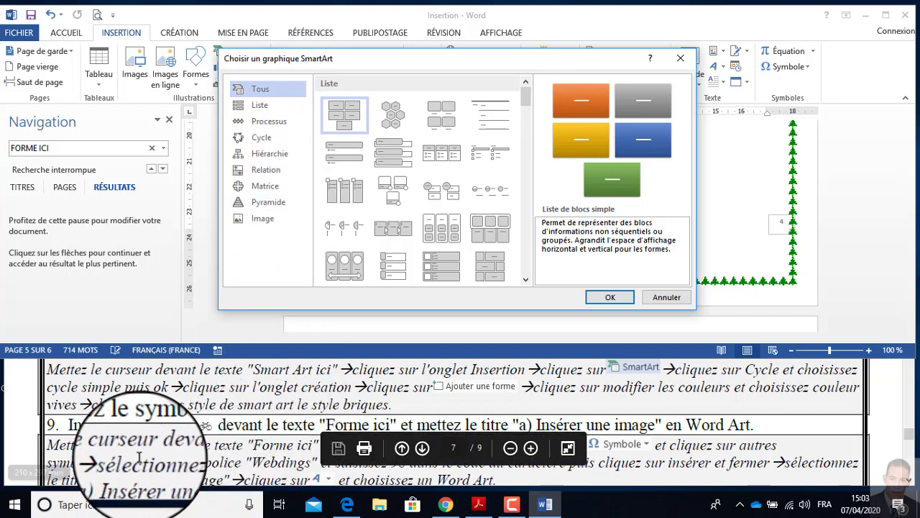
scroll(178, 415, up, 1)
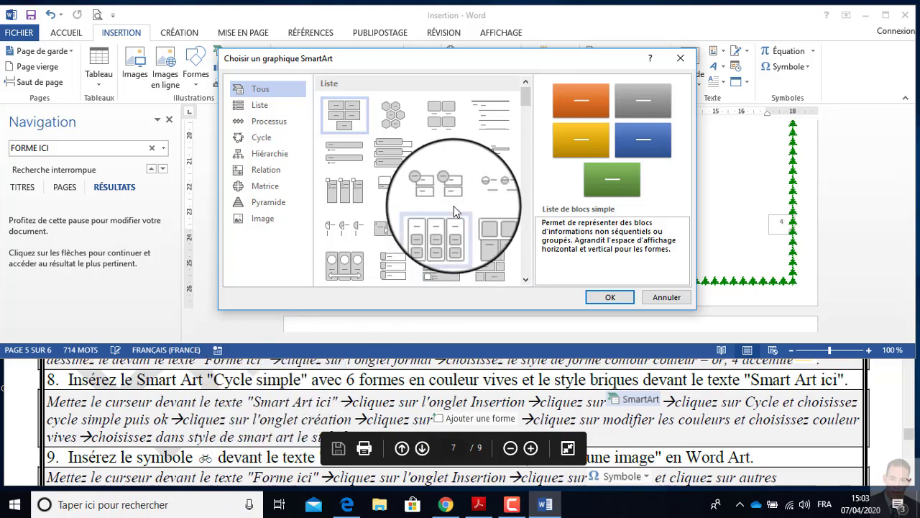
click(526, 280)
click(526, 280)
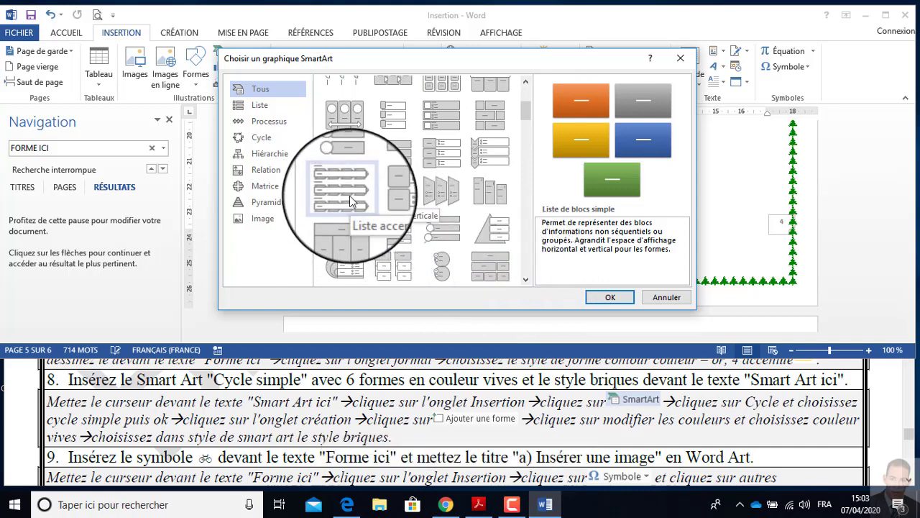
scroll(449, 245, down, 2)
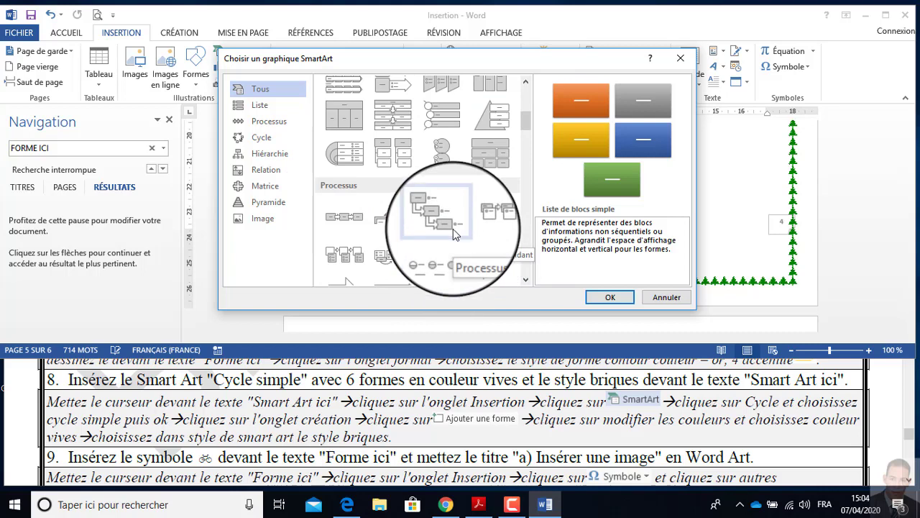
scroll(449, 237, up, 3)
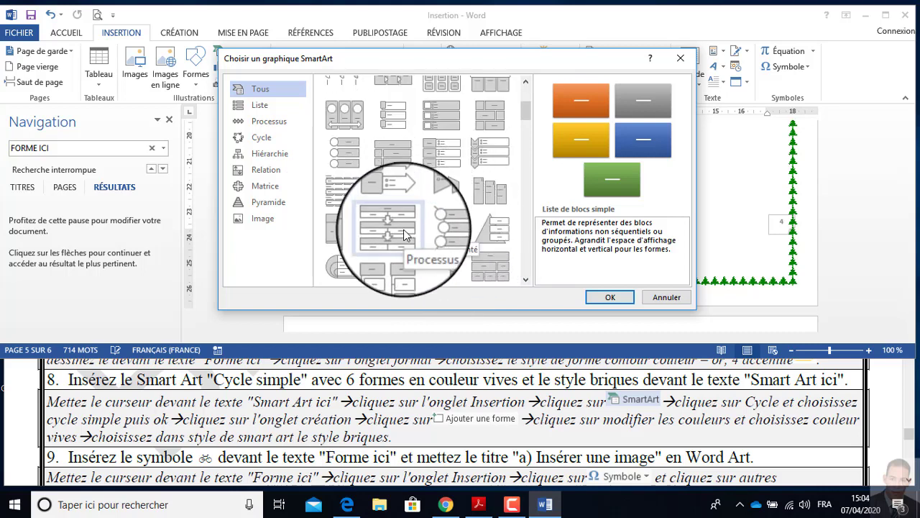
scroll(404, 229, up, 3)
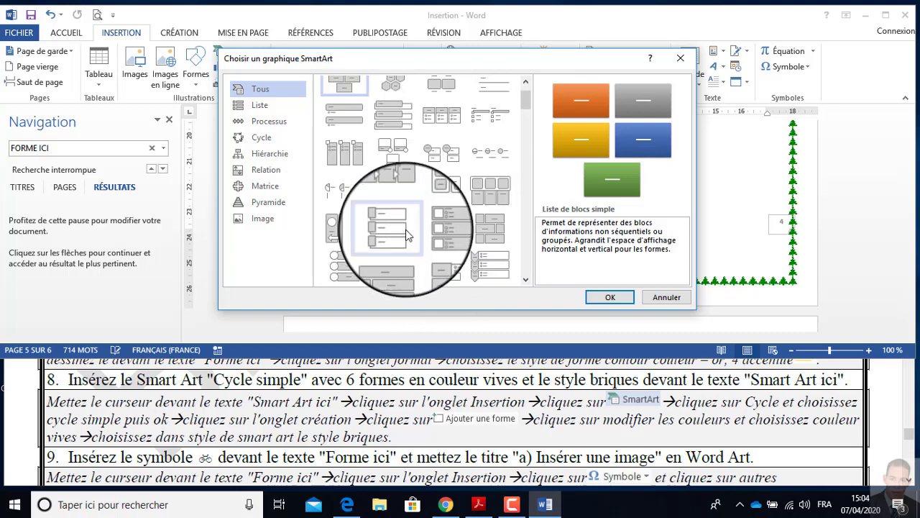
click(261, 137)
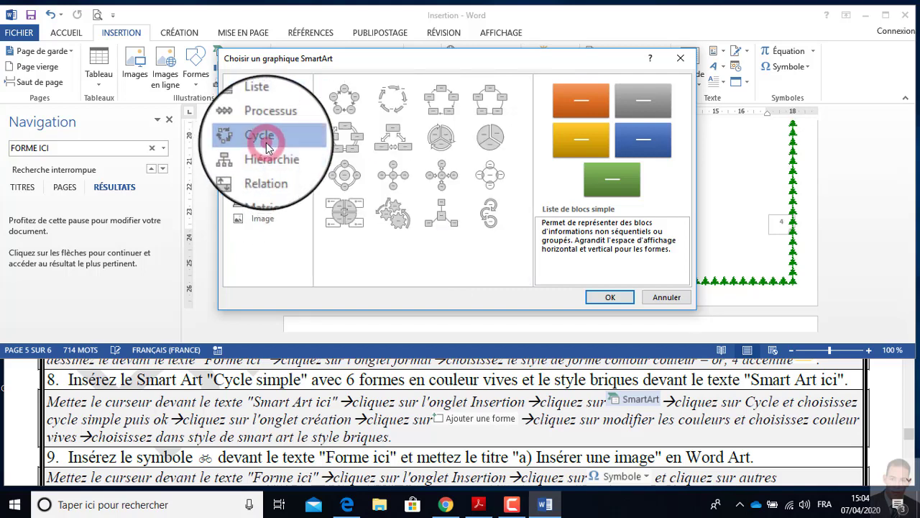
click(352, 108)
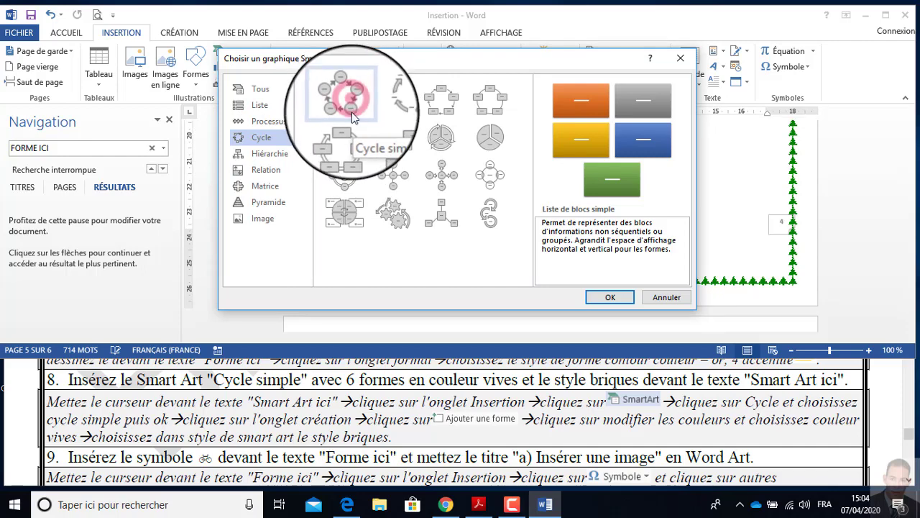
click(609, 298)
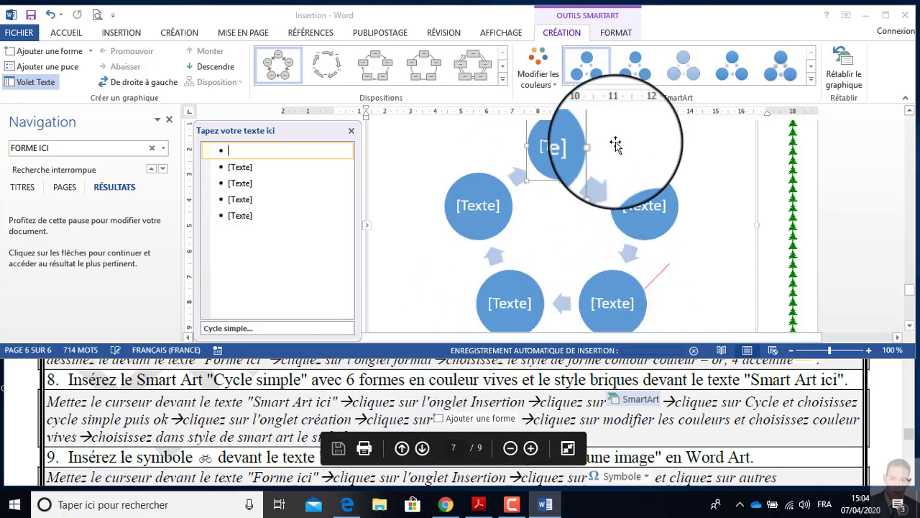
scroll(595, 122, up, 1)
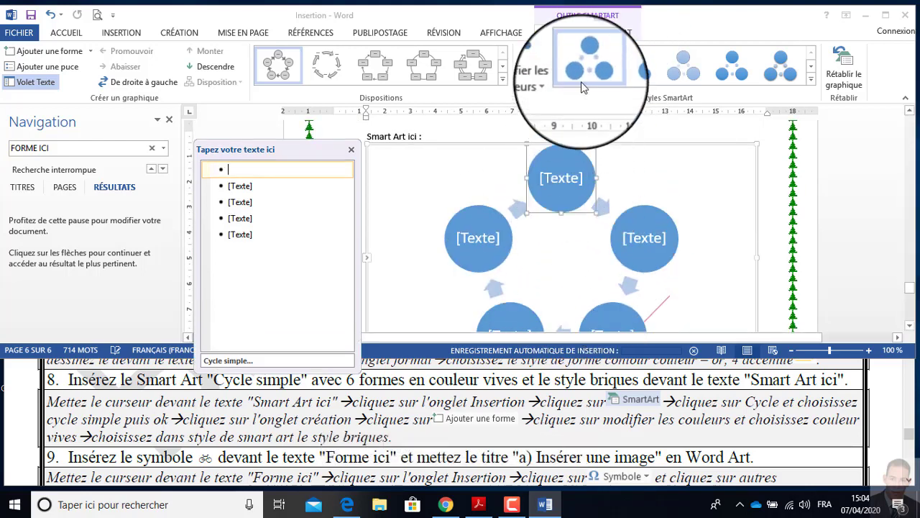
click(616, 33)
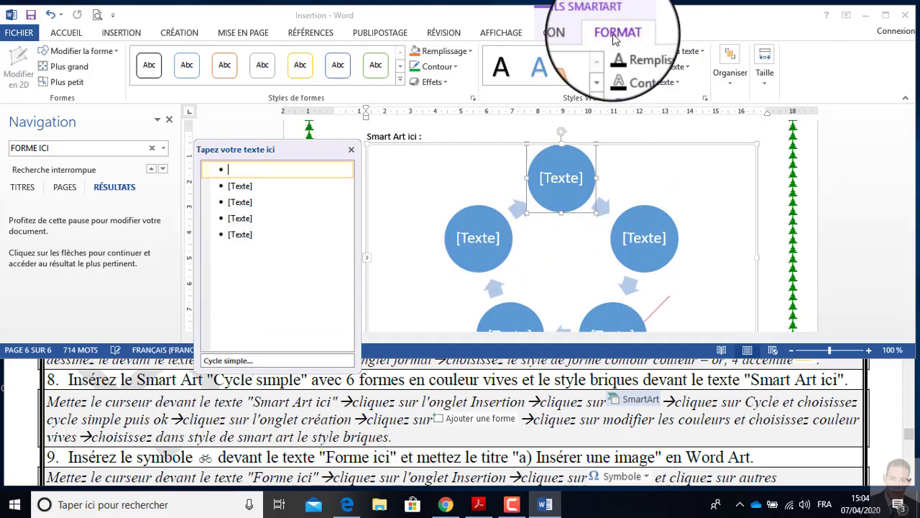
click(576, 40)
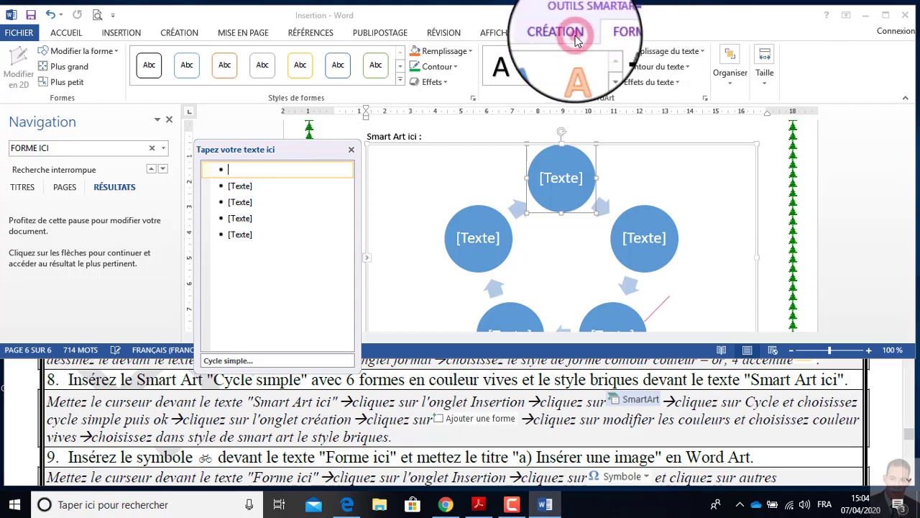
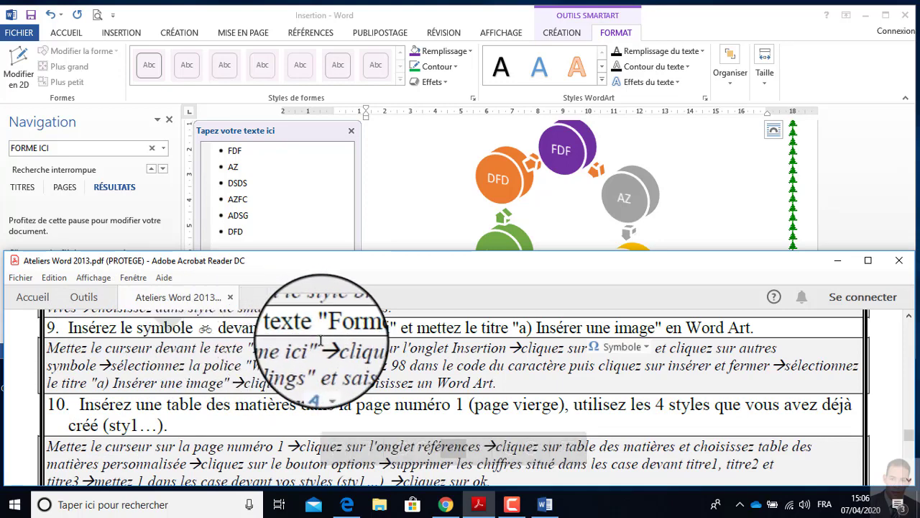
Search the Insertion document for "FORME ICI" to place the cursor after that text, and bring exercise 9 into view in the PDF
click(66, 152)
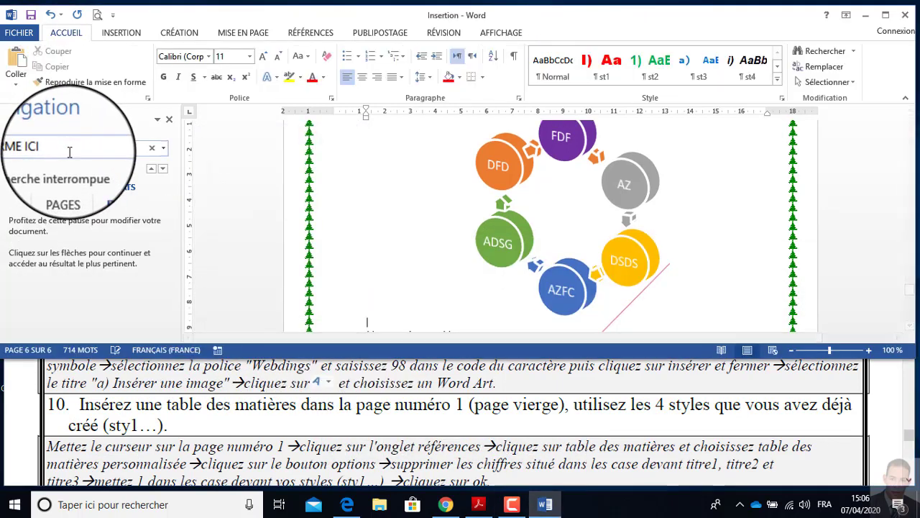
click(81, 145)
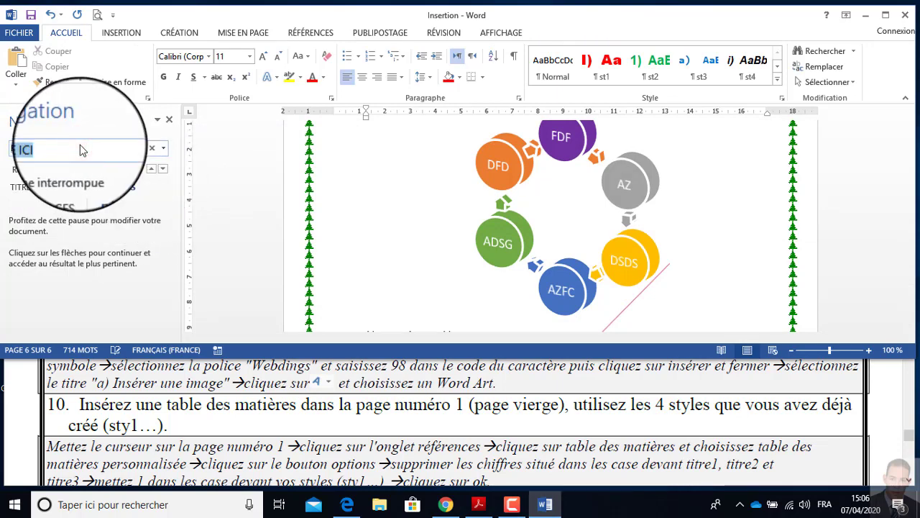
key(Return)
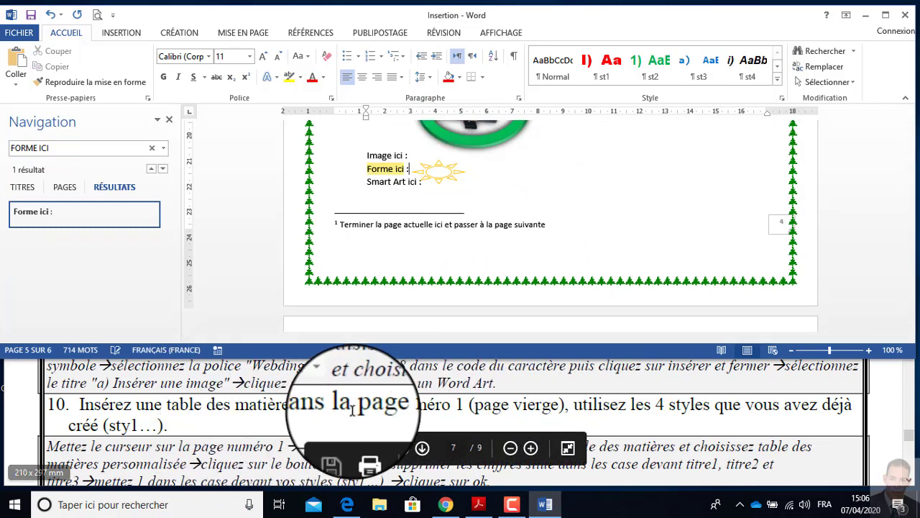
scroll(242, 427, up, 2)
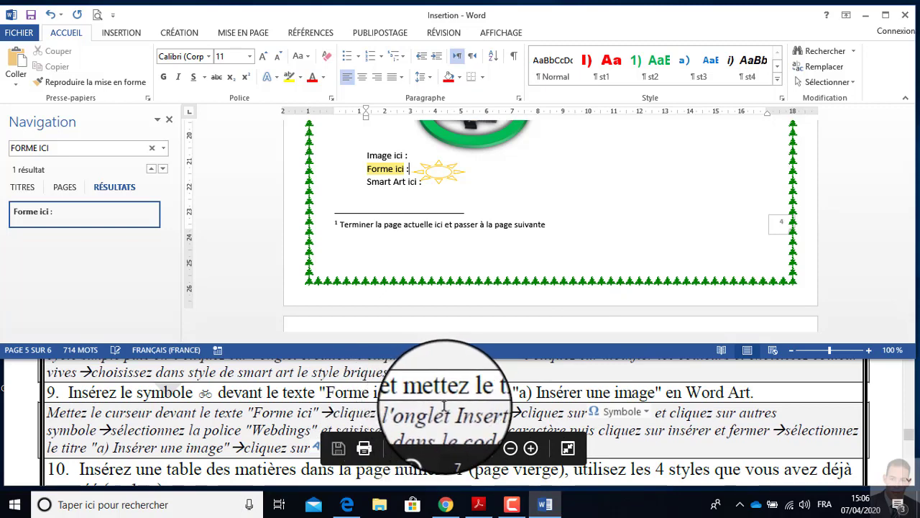
Open the special characters dialog for inserting more symbols and set its font to Webdings
click(121, 32)
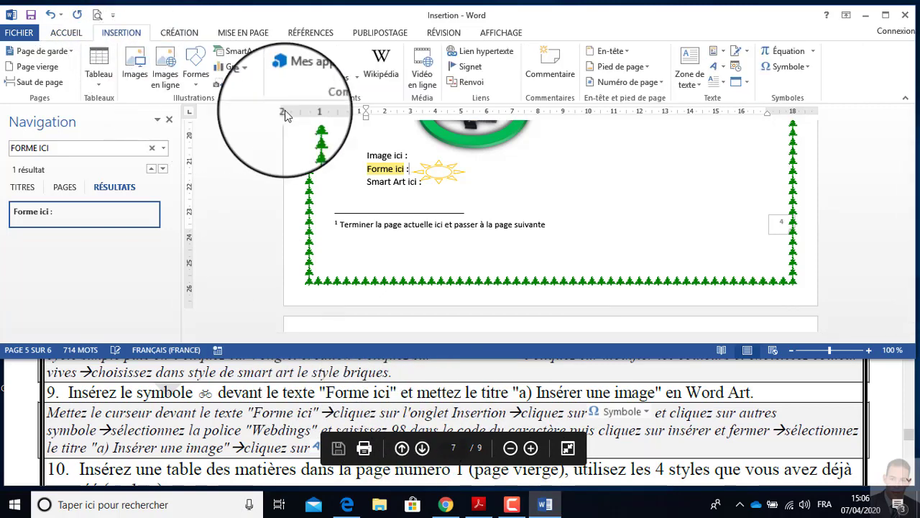
click(808, 69)
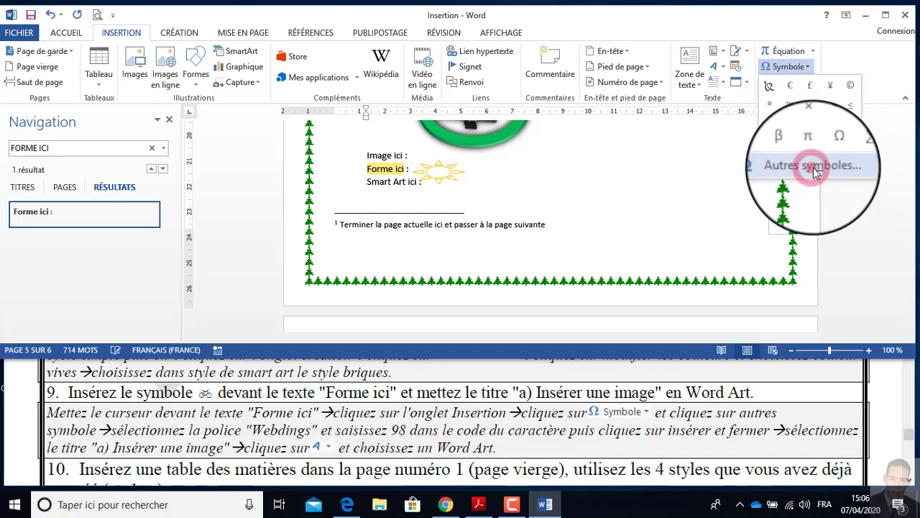
click(813, 171)
click(441, 89)
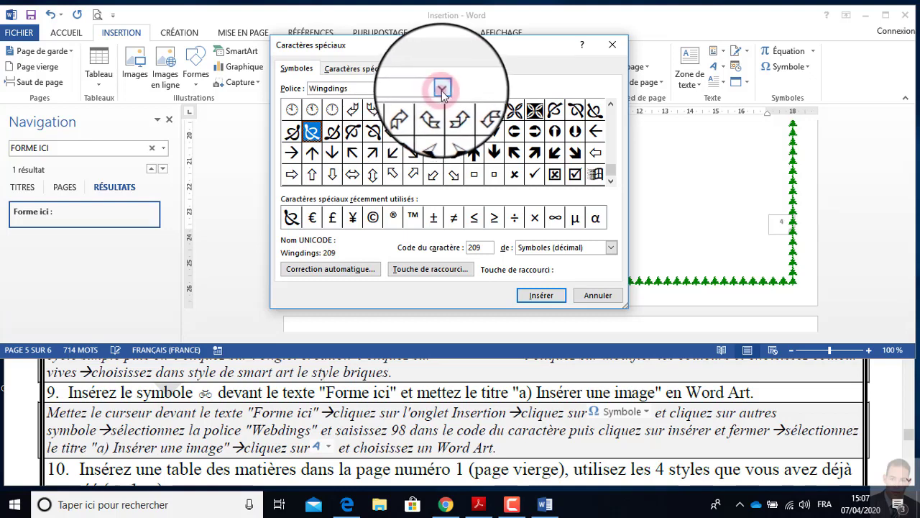
scroll(439, 98, up, 20)
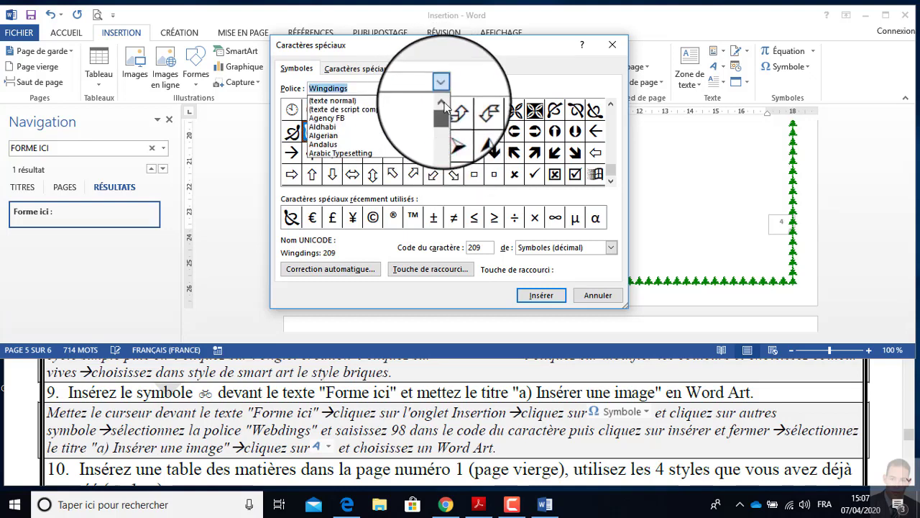
scroll(437, 101, down, 10)
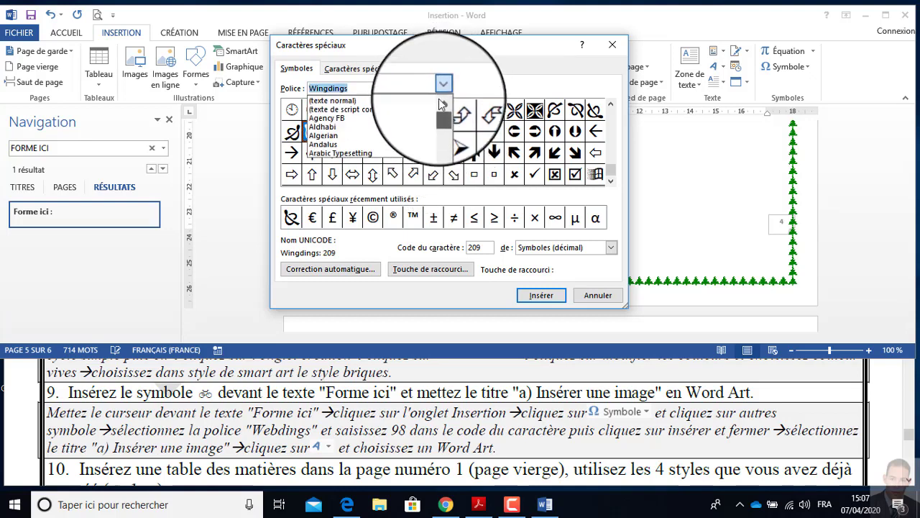
scroll(442, 111, down, 6)
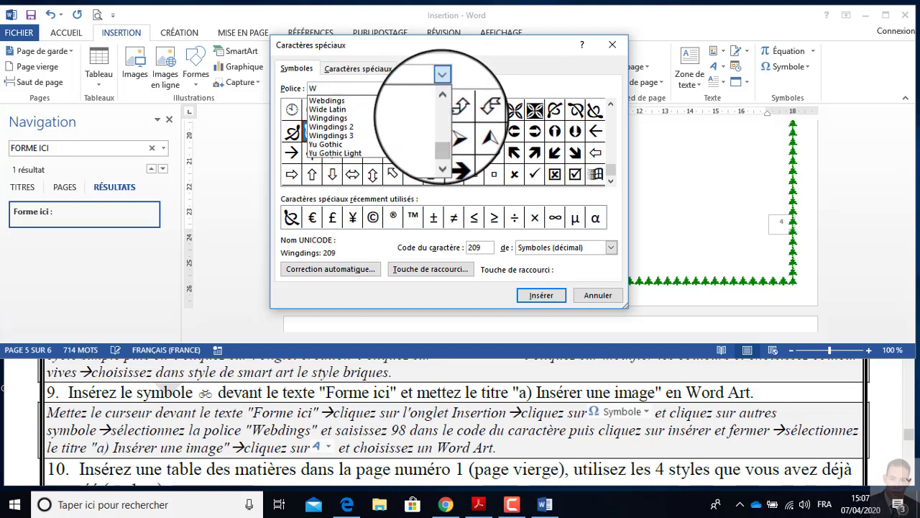
click(367, 102)
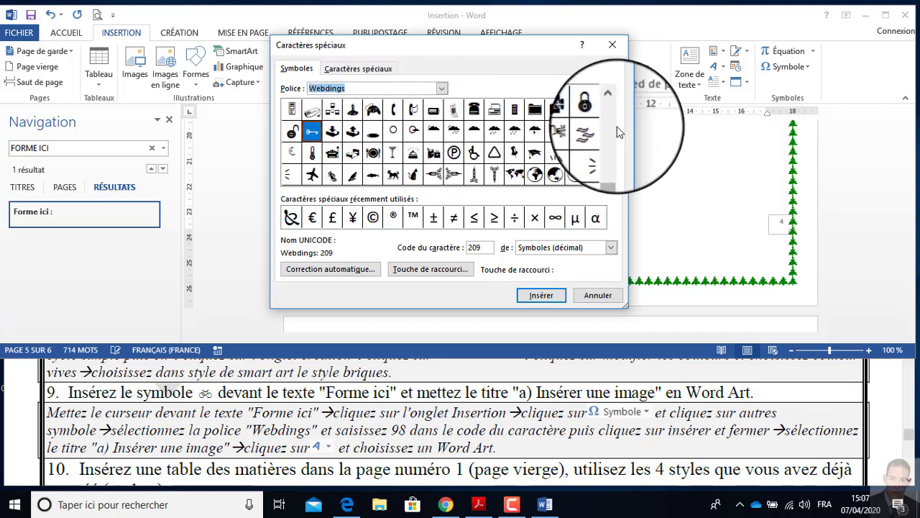
Look through the whole Webdings symbol grid, from its first characters to its last
click(612, 106)
click(611, 106)
click(612, 106)
click(612, 106)
click(612, 106)
click(612, 106)
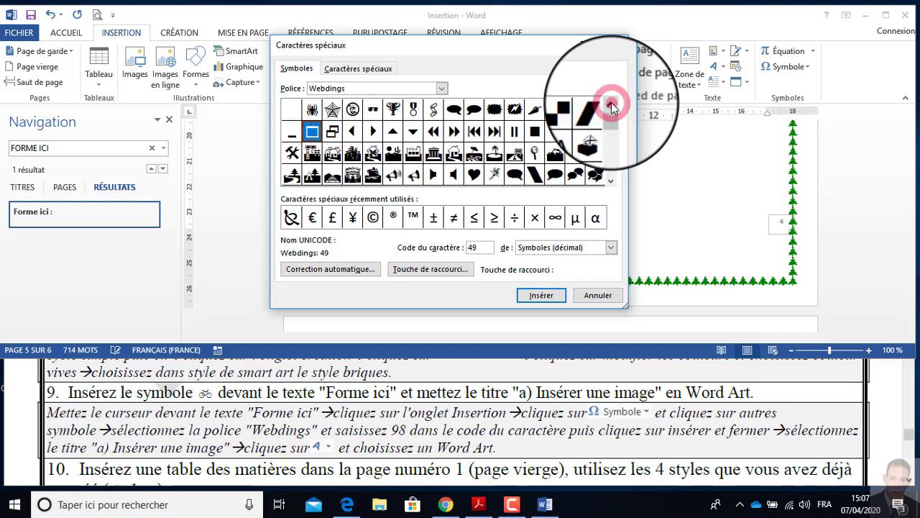
click(611, 179)
click(611, 178)
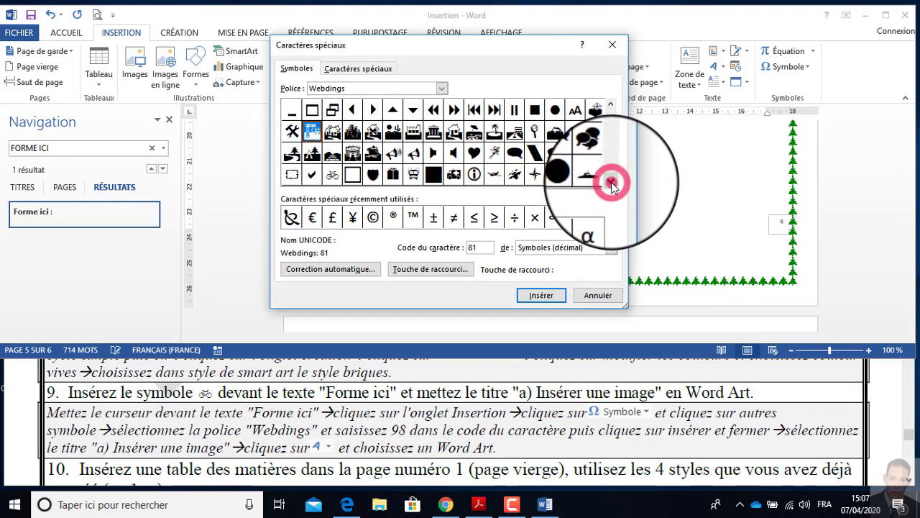
click(611, 179)
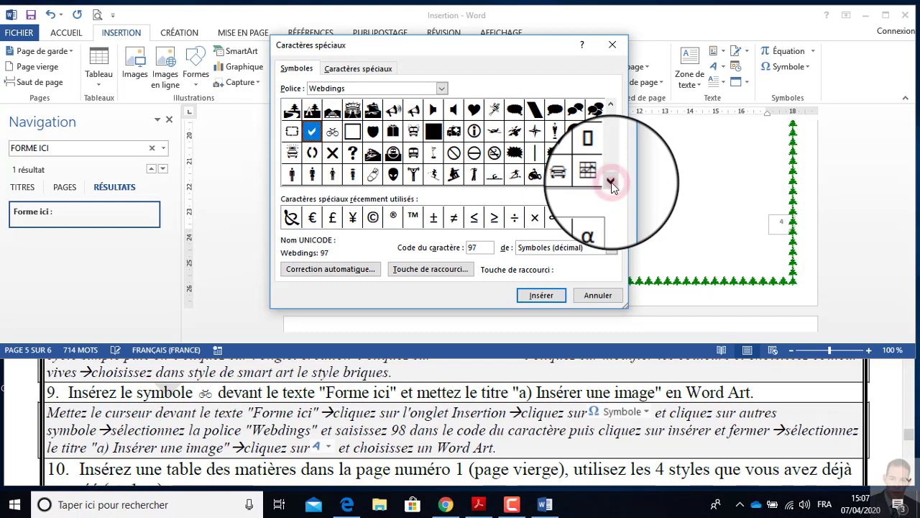
click(611, 181)
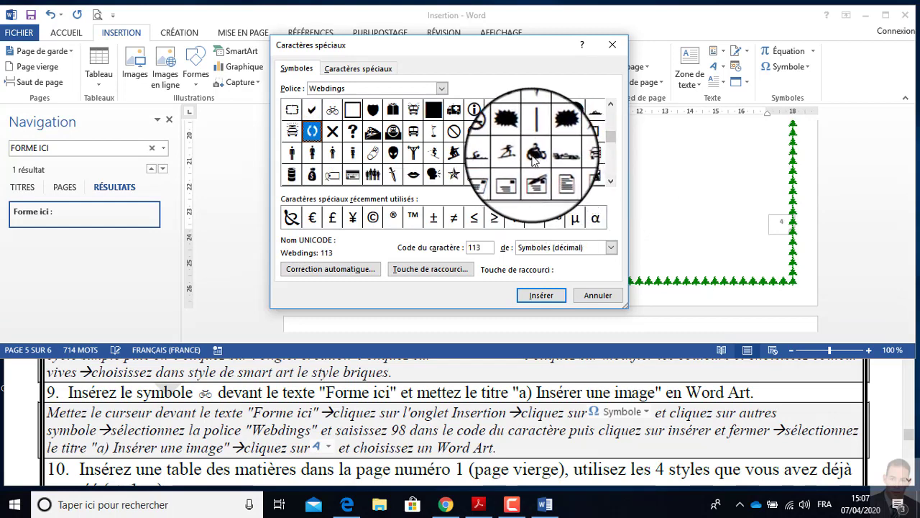
click(609, 180)
click(609, 179)
click(609, 181)
click(610, 181)
click(610, 181)
click(609, 181)
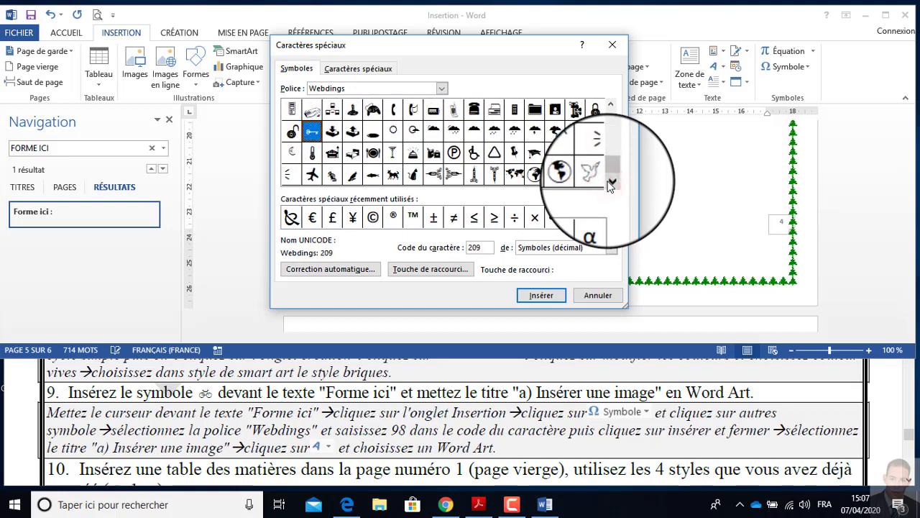
Switch the special characters font to Wingdings and look through its symbol grid from the first characters to the last
click(443, 87)
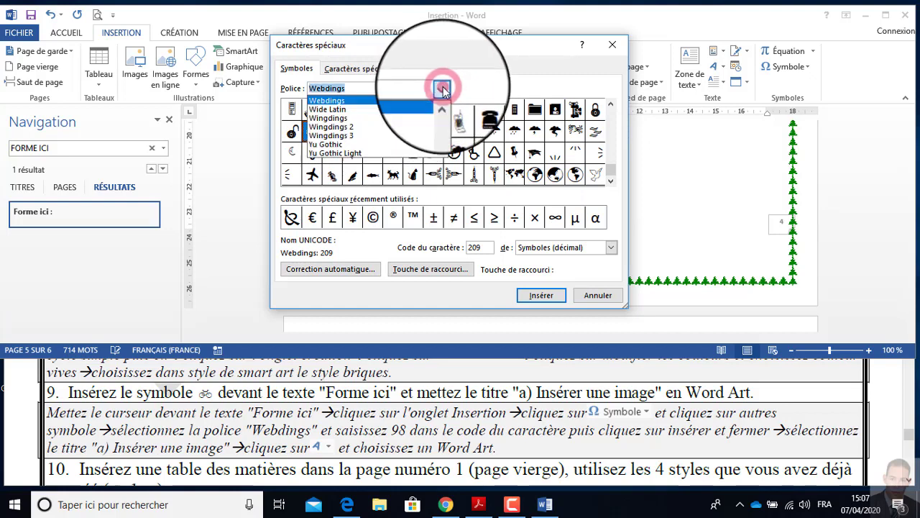
click(368, 119)
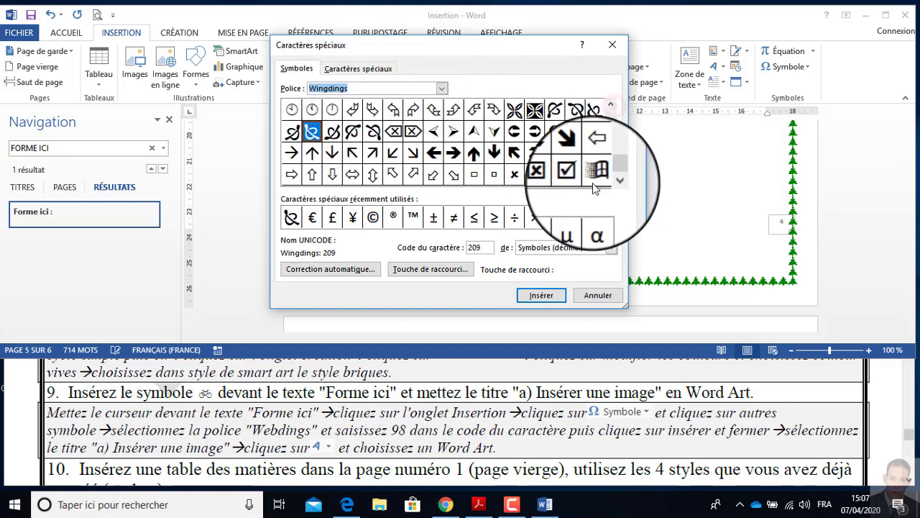
click(610, 105)
click(610, 105)
click(611, 105)
click(611, 105)
click(610, 105)
drag(613, 110, 611, 178)
Look through the symbols of the Wingdings 2 font, and those of Wingdings 3
click(441, 88)
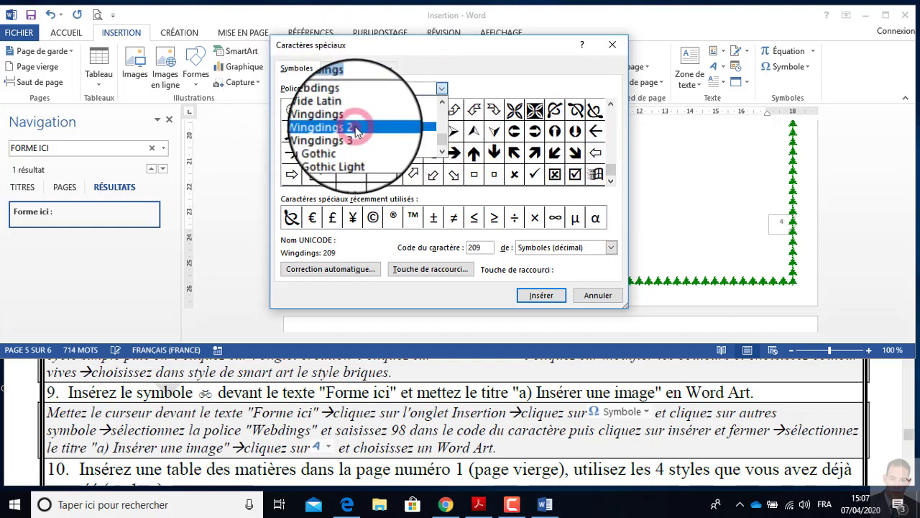
click(356, 129)
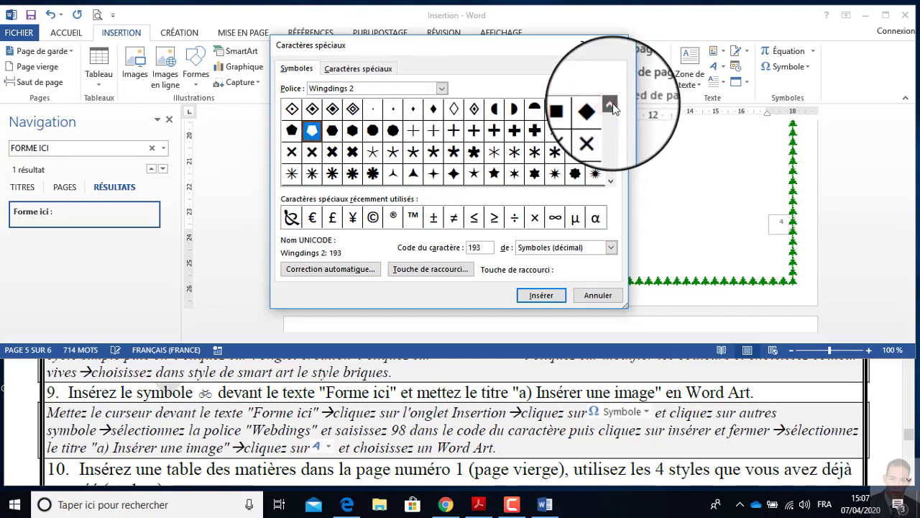
click(611, 106)
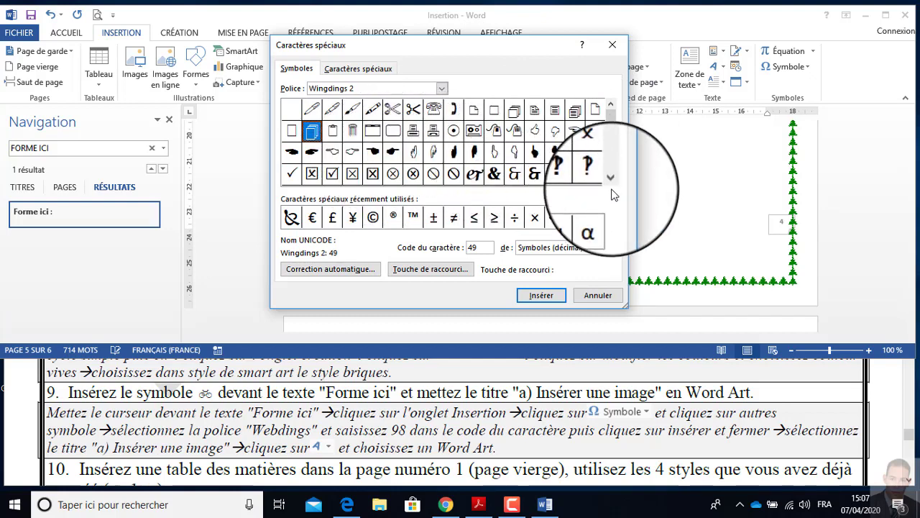
drag(611, 185, 611, 185)
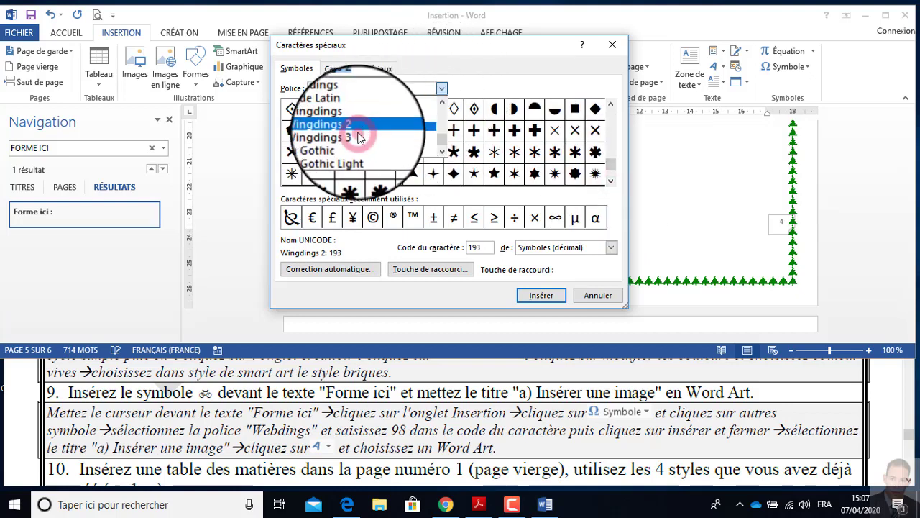
click(338, 135)
drag(614, 106, 613, 106)
Insert the Webdings bicycle symbol, character code 98, after the text "Forme ici :" and close the special characters dialog
click(442, 88)
click(386, 107)
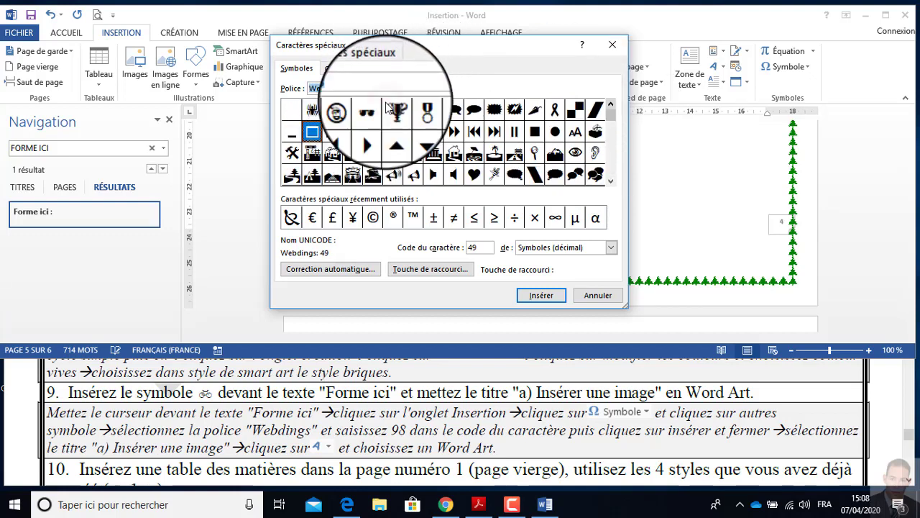
click(610, 182)
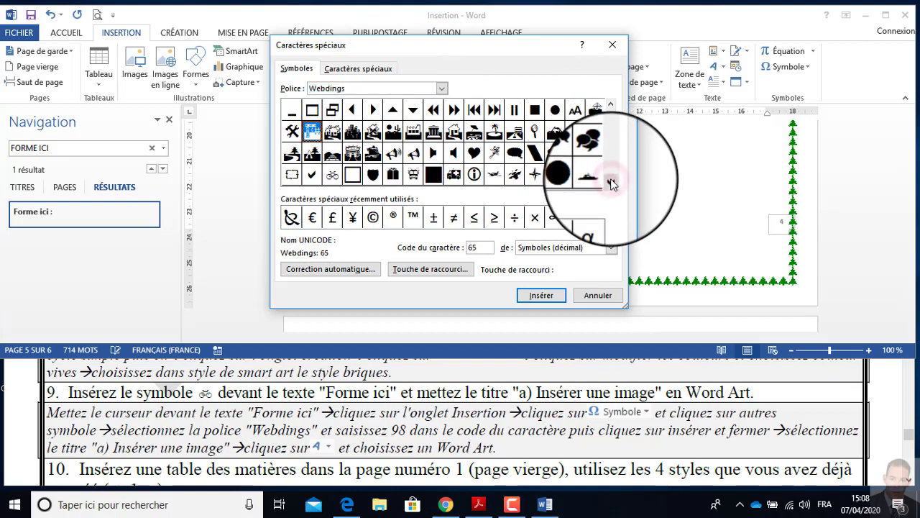
click(611, 182)
click(332, 152)
click(540, 299)
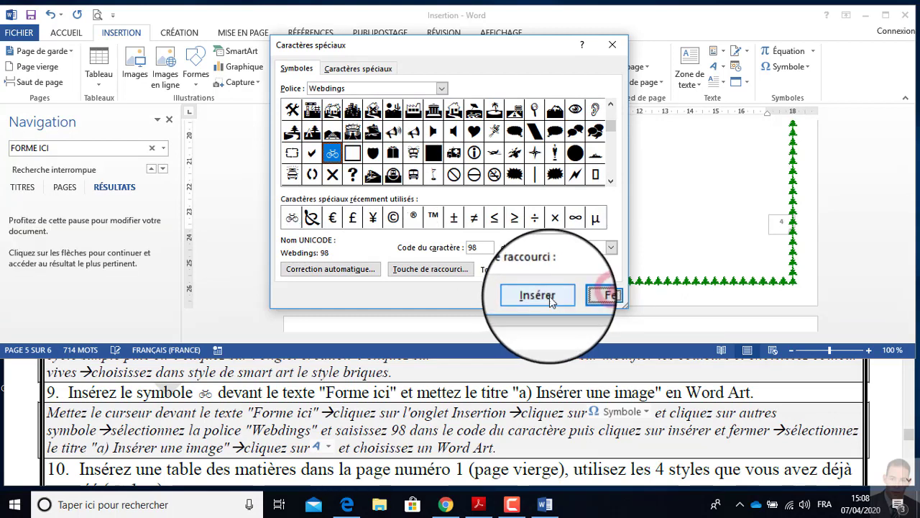
click(603, 295)
click(427, 173)
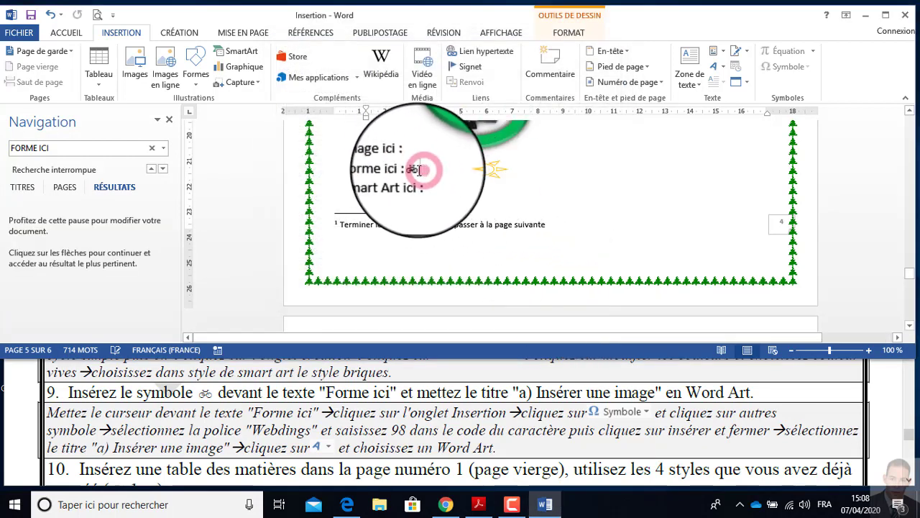
click(422, 182)
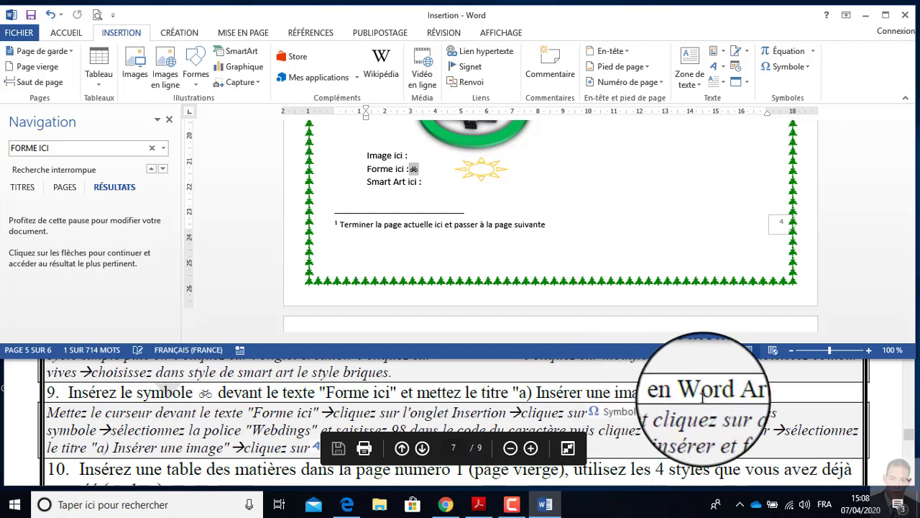
Turn the title text "Insérer une image" of item a) into WordArt with a gold style
scroll(406, 220, up, 4)
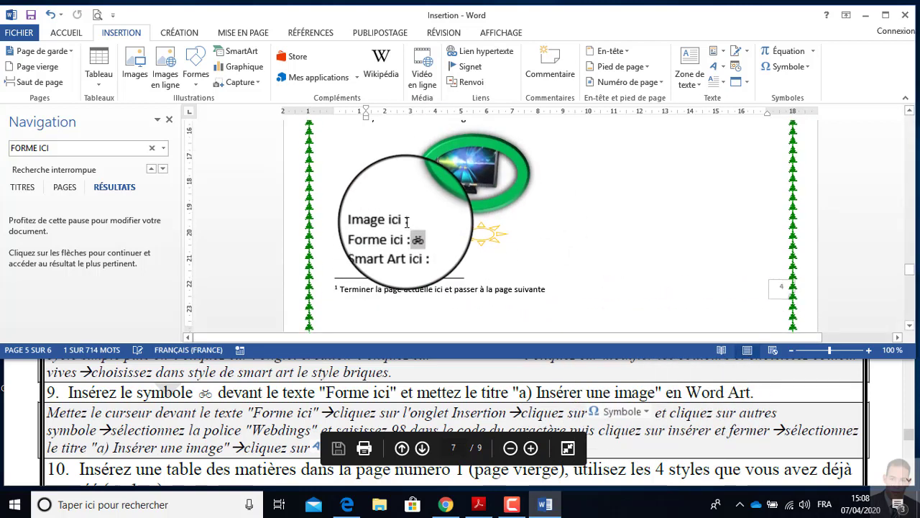
click(475, 214)
drag(475, 214, 412, 215)
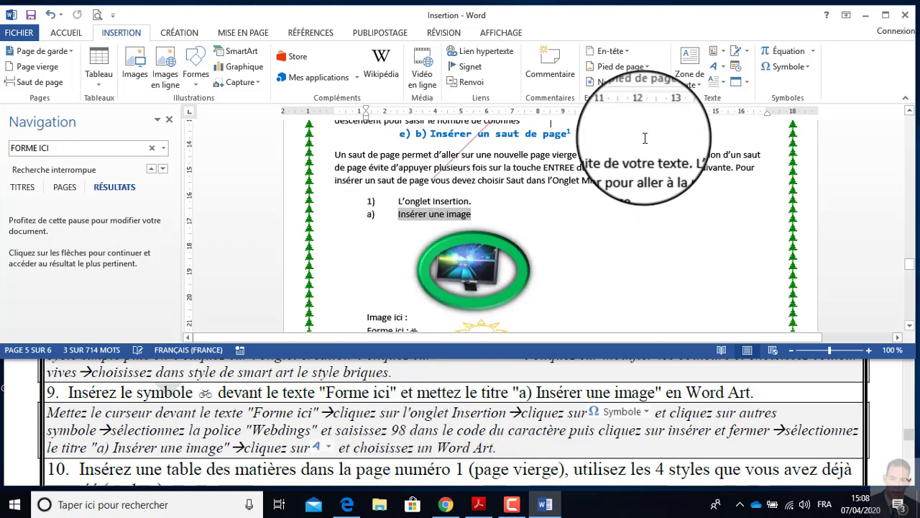
click(725, 68)
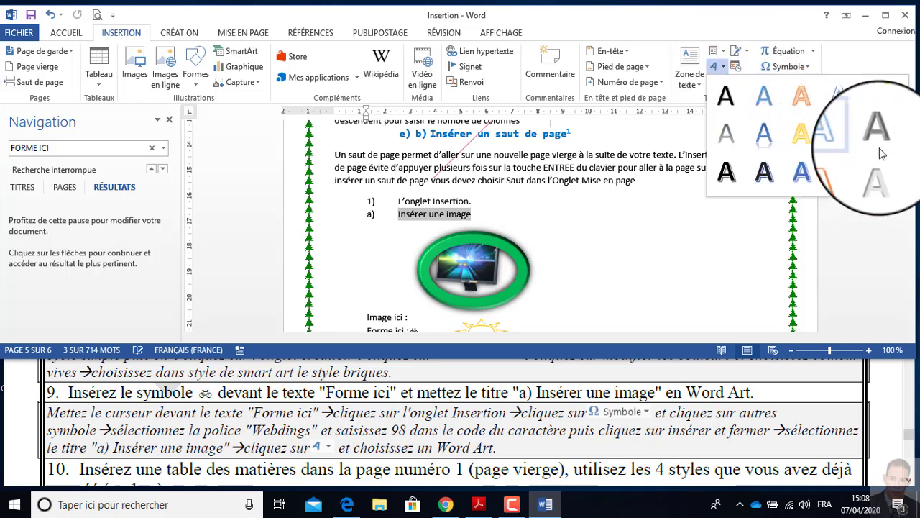
click(883, 102)
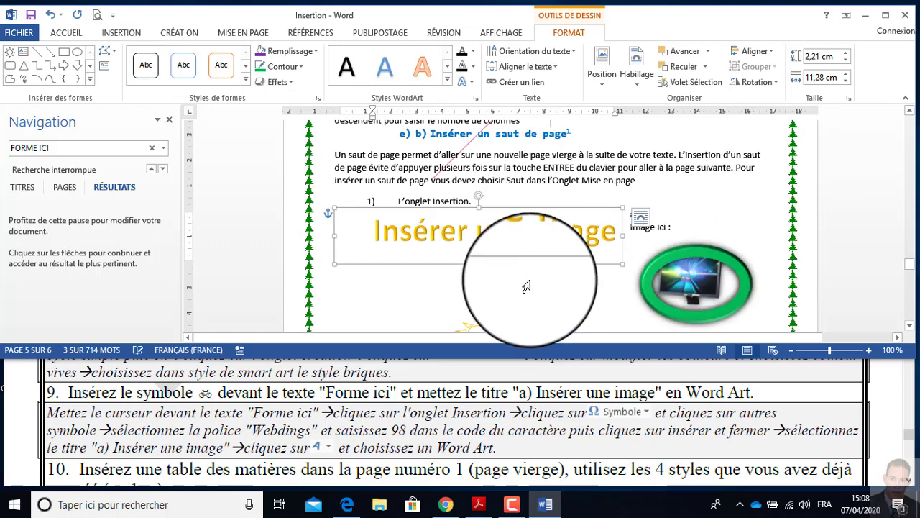
scroll(528, 265, down, 3)
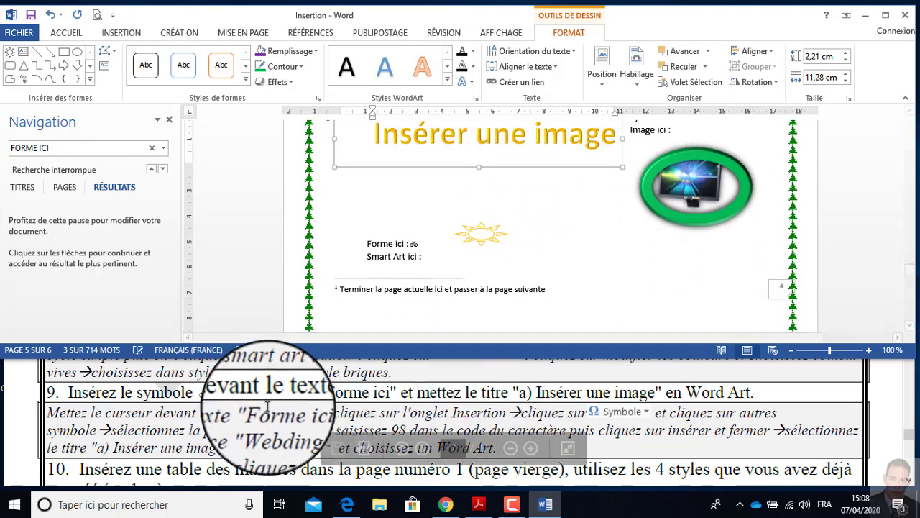
Bring exercise 10 into view in the PDF and apply the st3 style to the heading "Créer un tableau"
scroll(323, 431, down, 2)
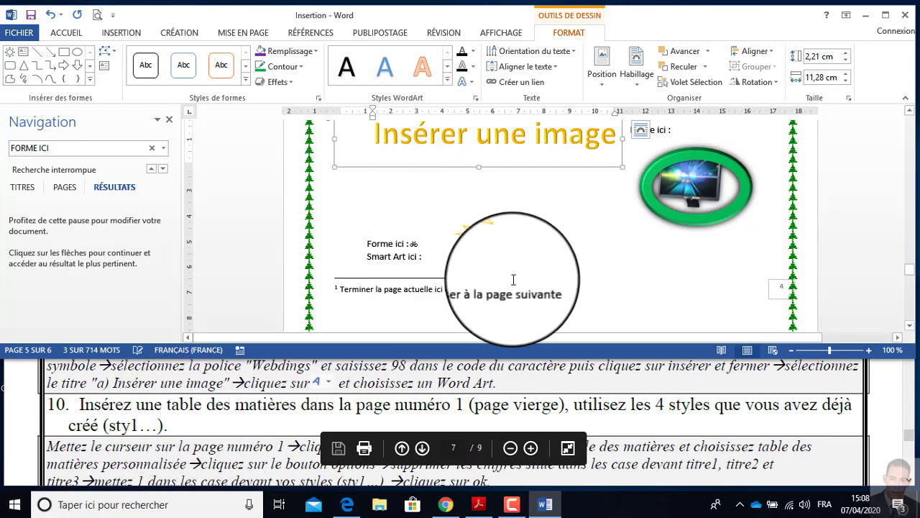
scroll(565, 300, up, 10)
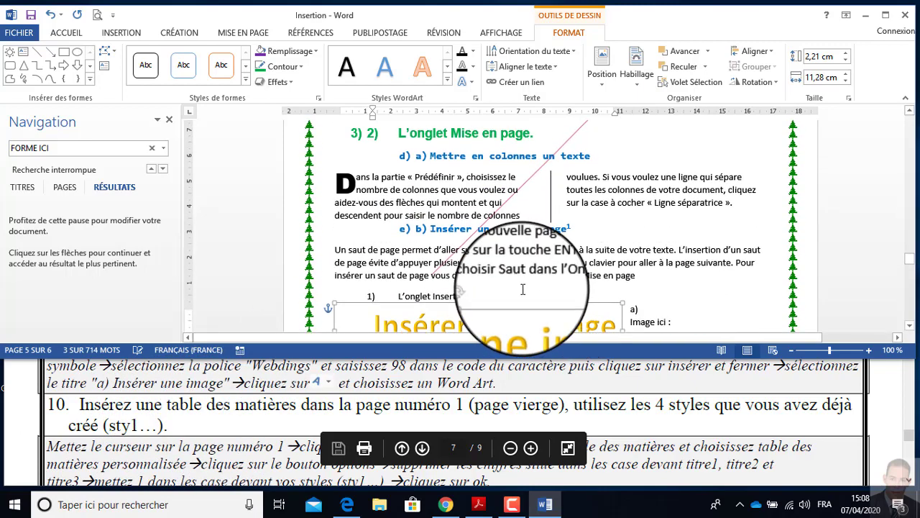
scroll(431, 246, down, 10)
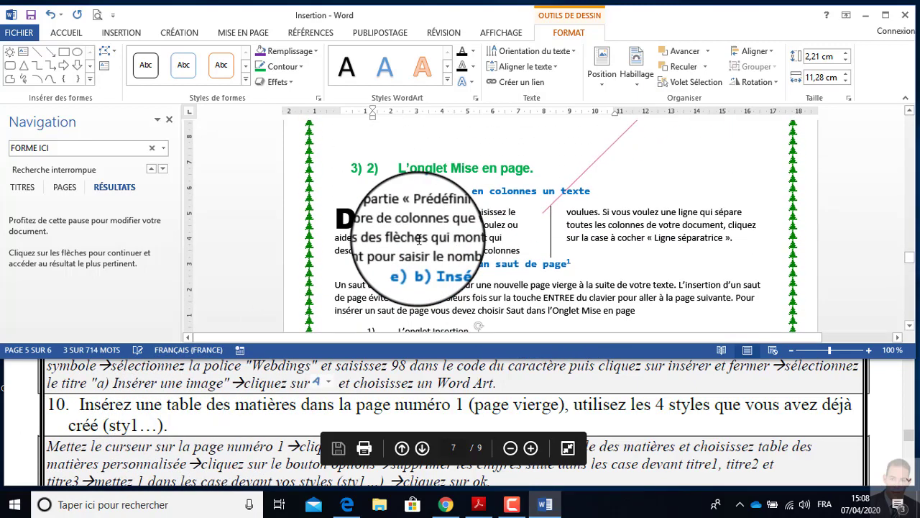
scroll(414, 246, down, 10)
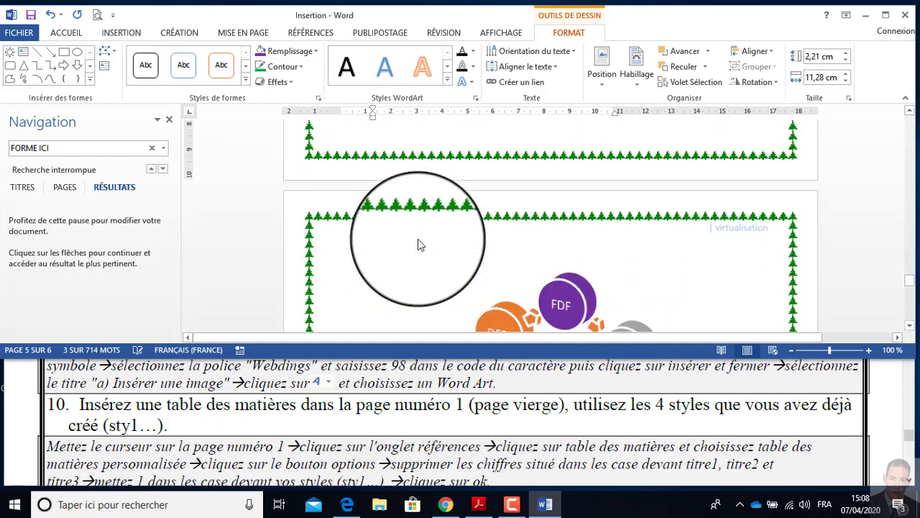
scroll(417, 239, up, 1)
click(466, 207)
triple_click(402, 206)
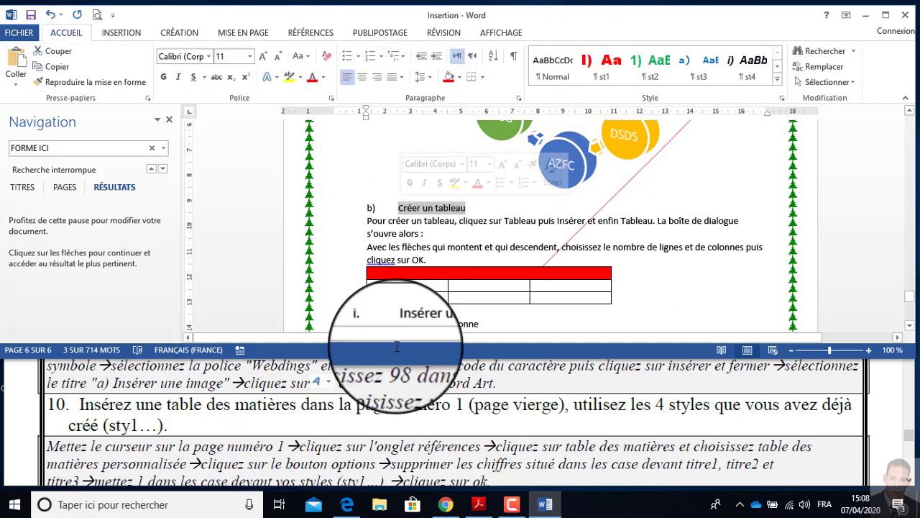
click(701, 66)
Apply the st2 style to the heading "L'onglet Insertion."
scroll(444, 248, up, 15)
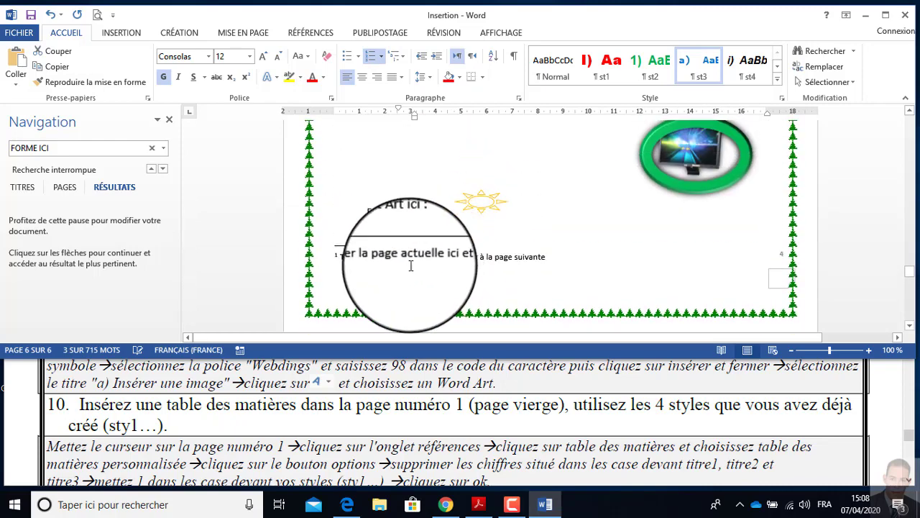
scroll(407, 269, up, 4)
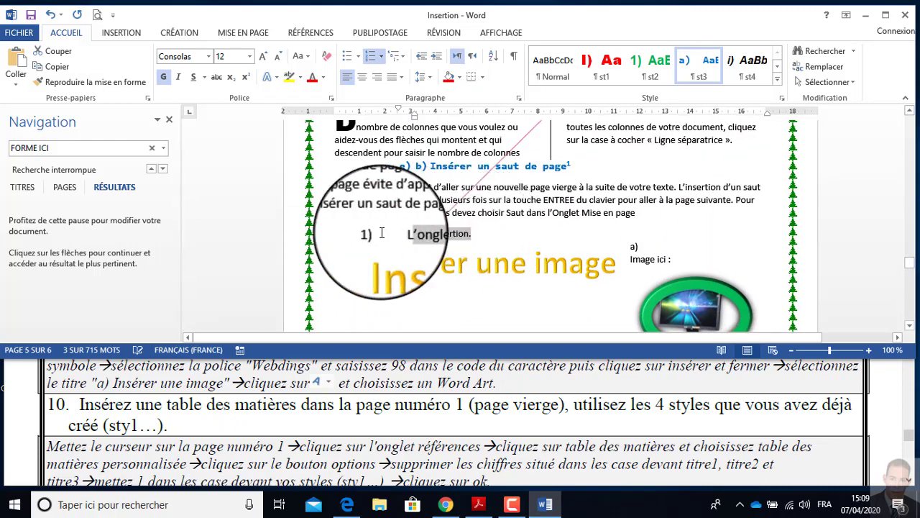
click(643, 66)
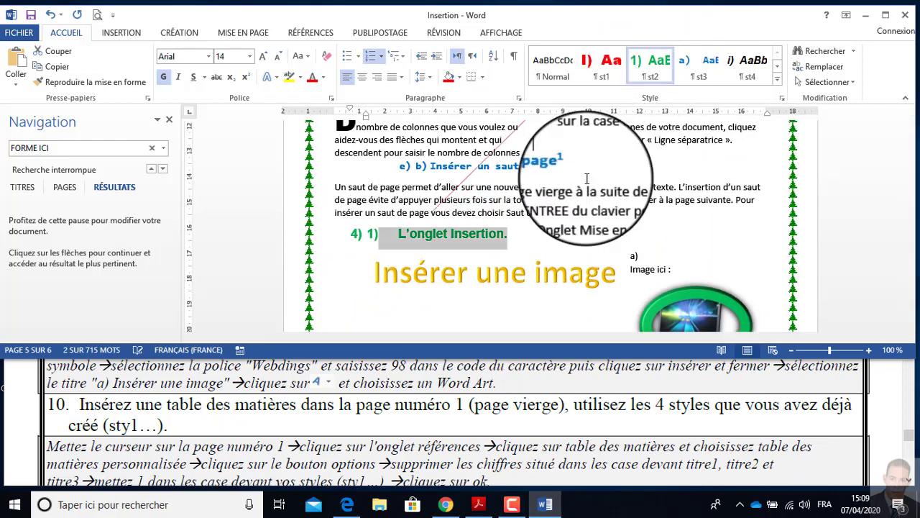
Apply the st1 style to the heading "L'onglet Mise en page."
scroll(527, 228, up, 4)
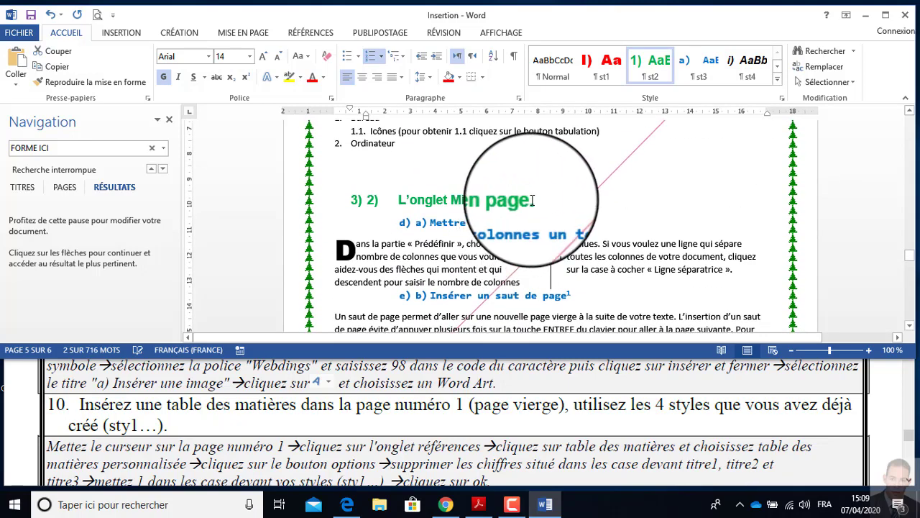
drag(538, 198, 355, 200)
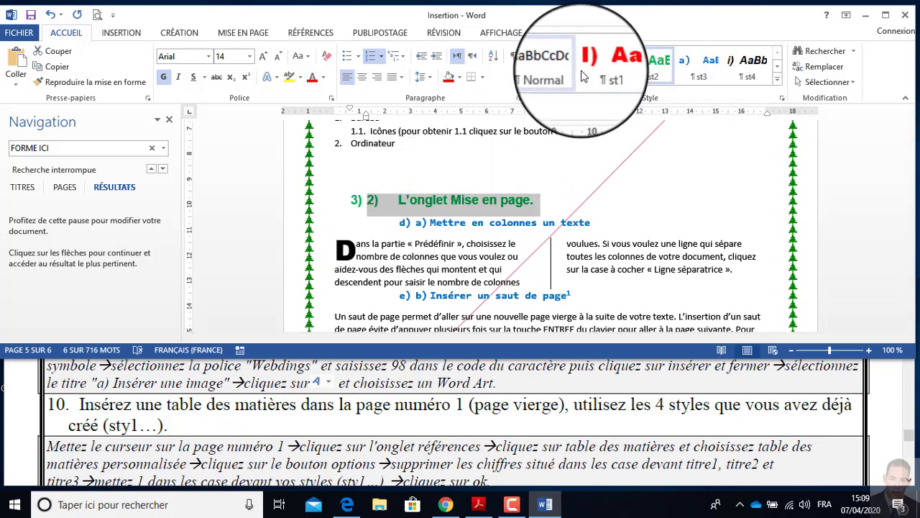
click(606, 67)
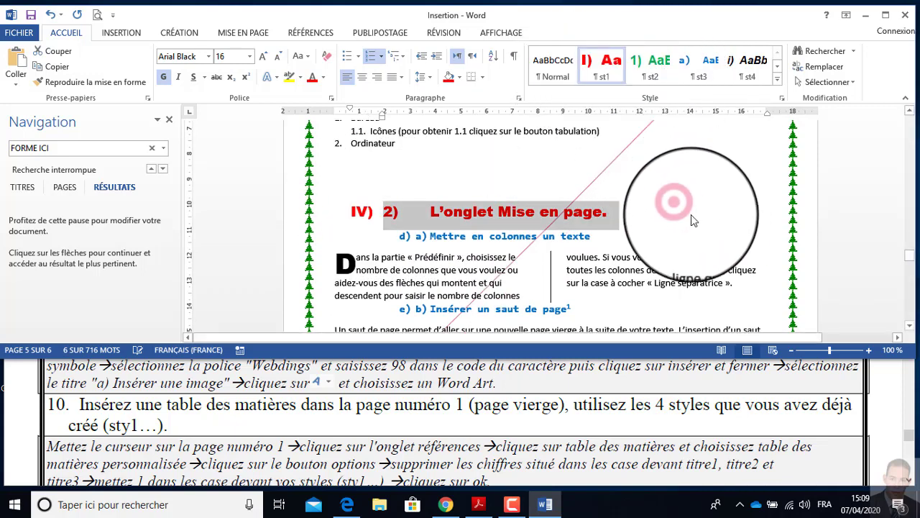
Apply the st4 style to the heading "Insérer une colonne" below the table
scroll(680, 207, down, 20)
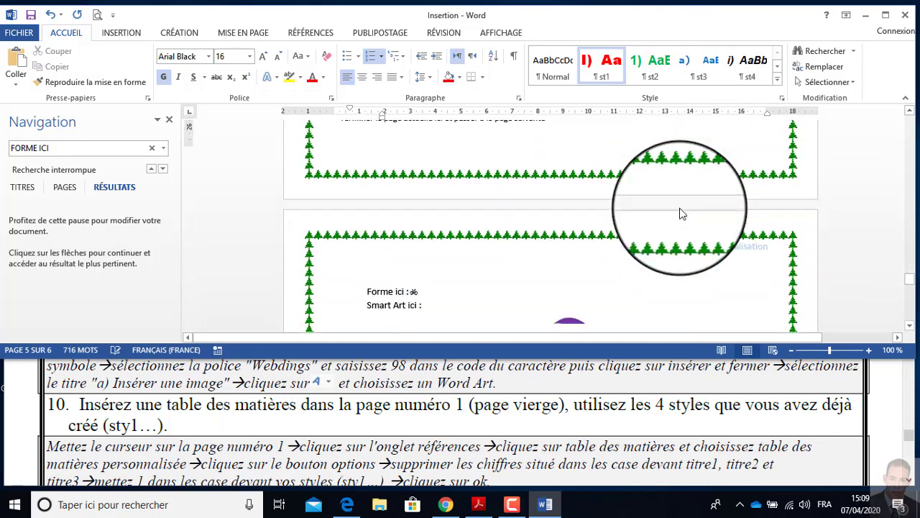
scroll(680, 208, down, 2)
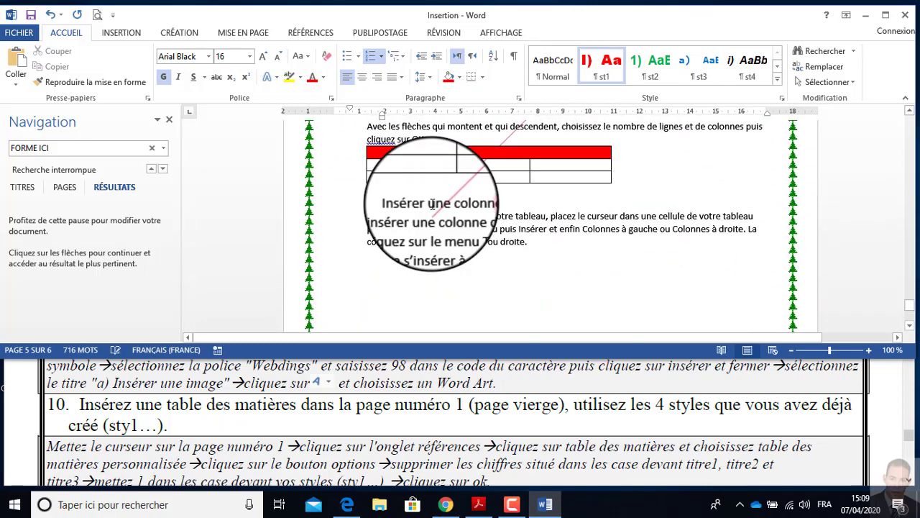
click(483, 202)
drag(401, 205, 368, 203)
click(756, 67)
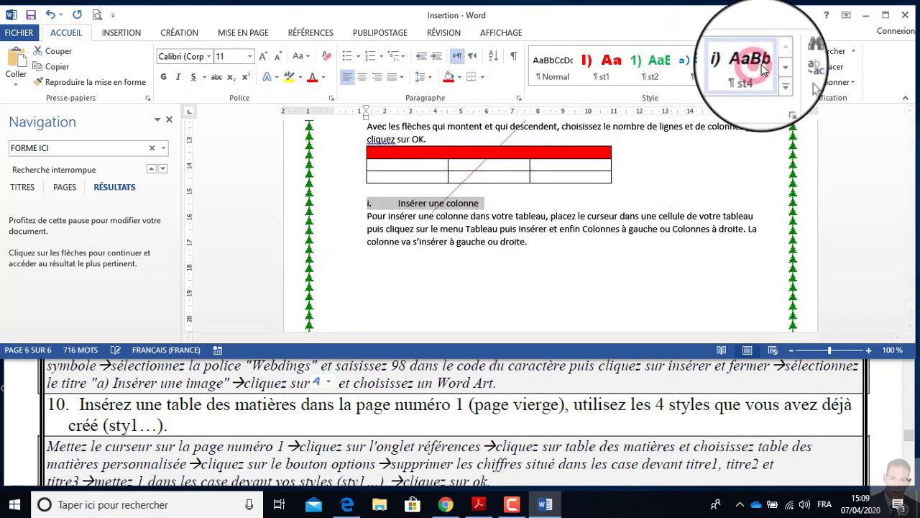
Place the cursor on the blank page after the cover page and close the Navigation pane
scroll(552, 211, up, 8)
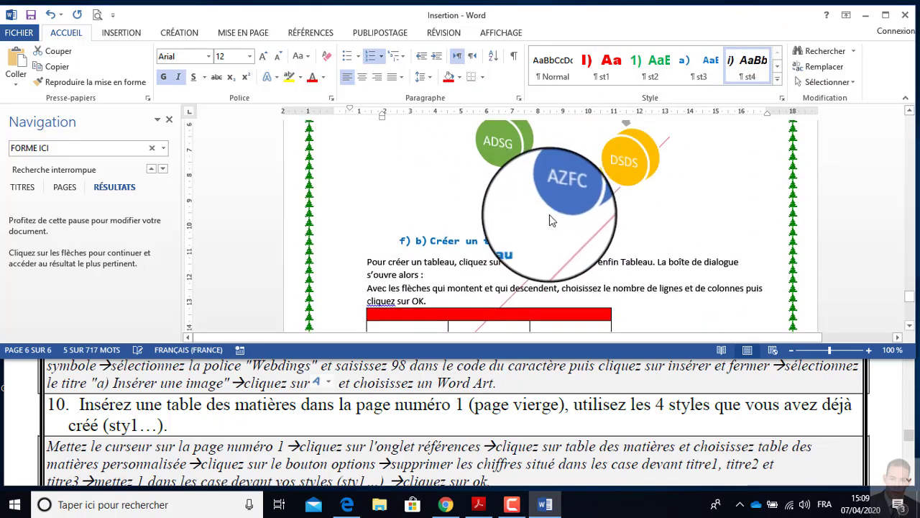
scroll(543, 220, up, 15)
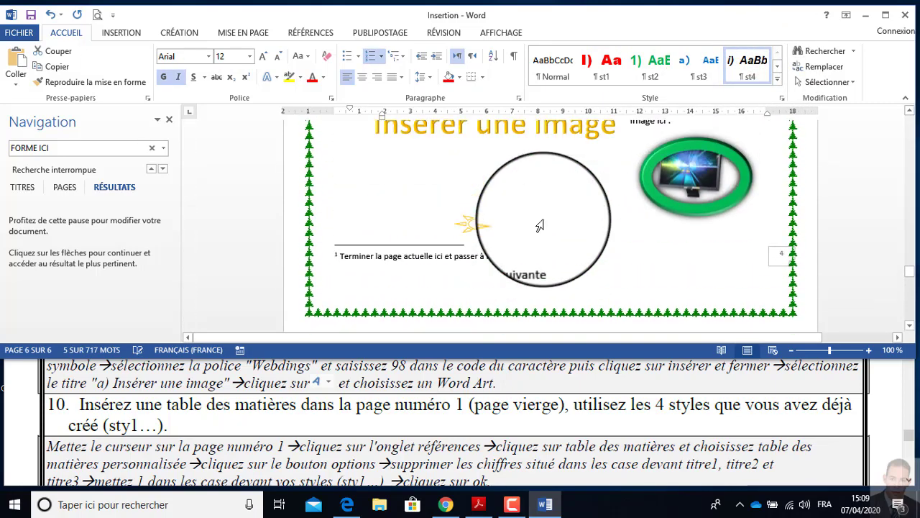
scroll(544, 220, up, 10)
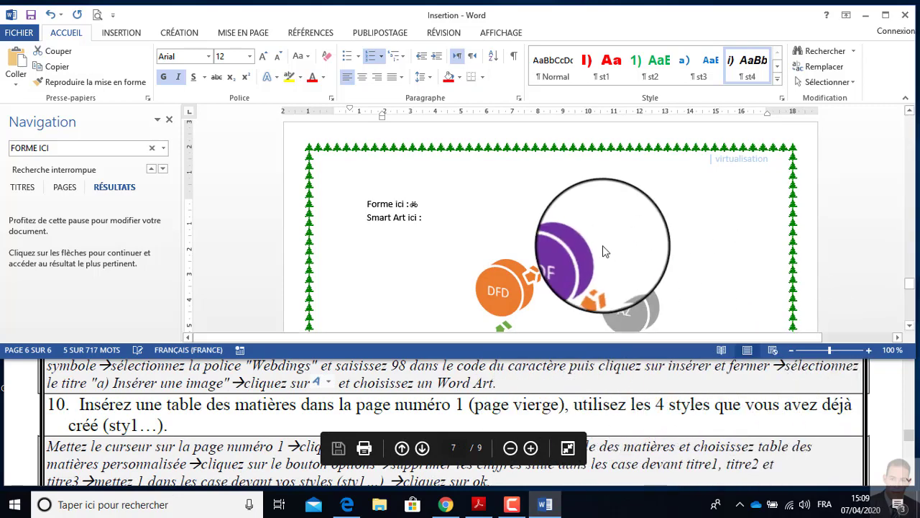
scroll(601, 253, down, 10)
scroll(601, 253, up, 15)
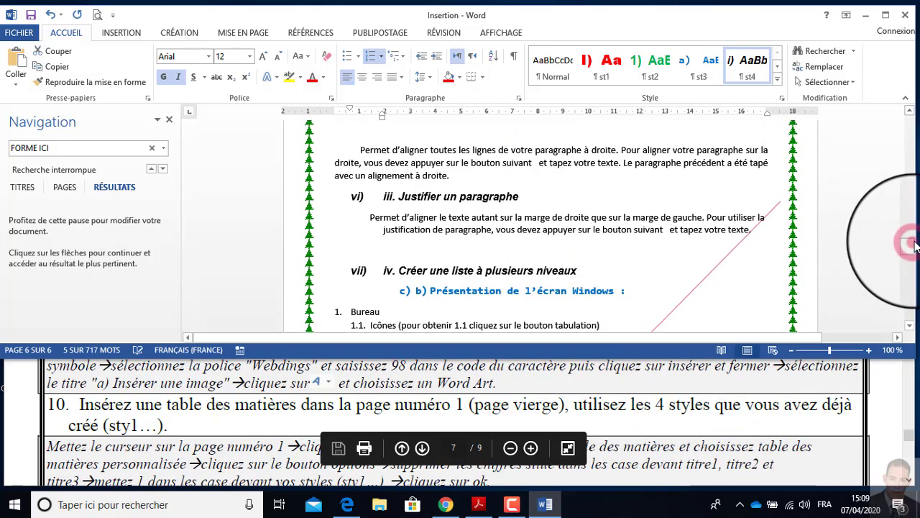
drag(910, 180, 914, 154)
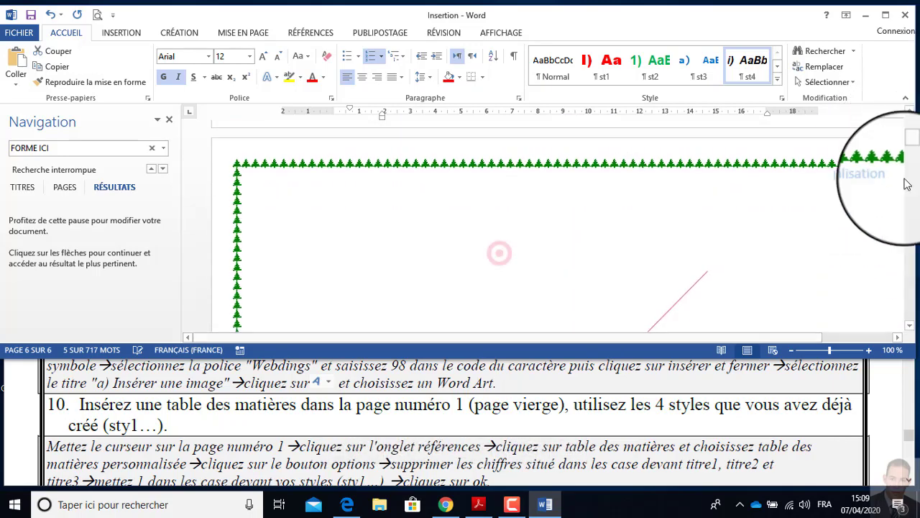
click(503, 250)
click(169, 120)
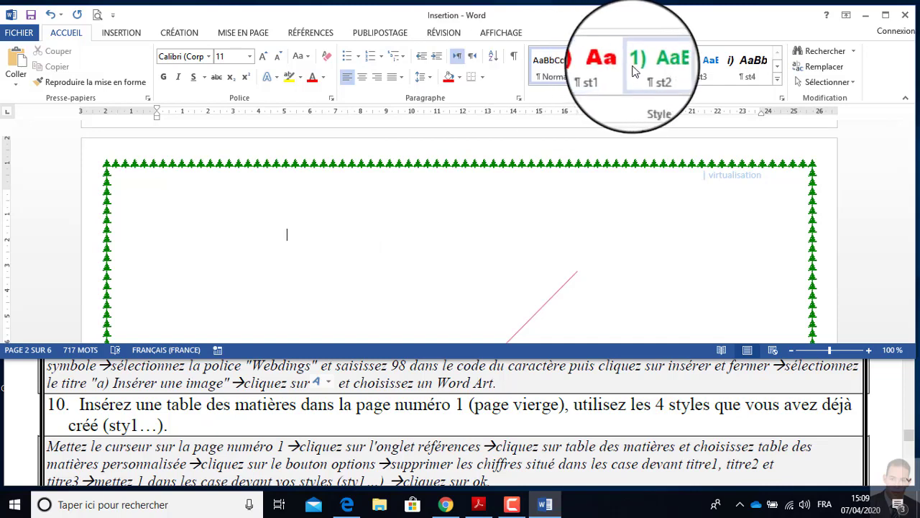
Display the full list of styles, check the options of st1, and return the cursor to the blank page
click(783, 97)
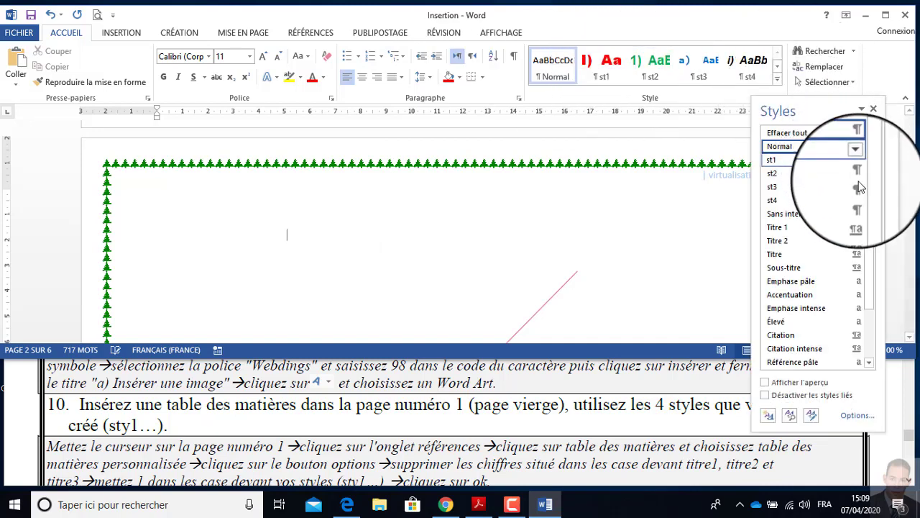
click(857, 159)
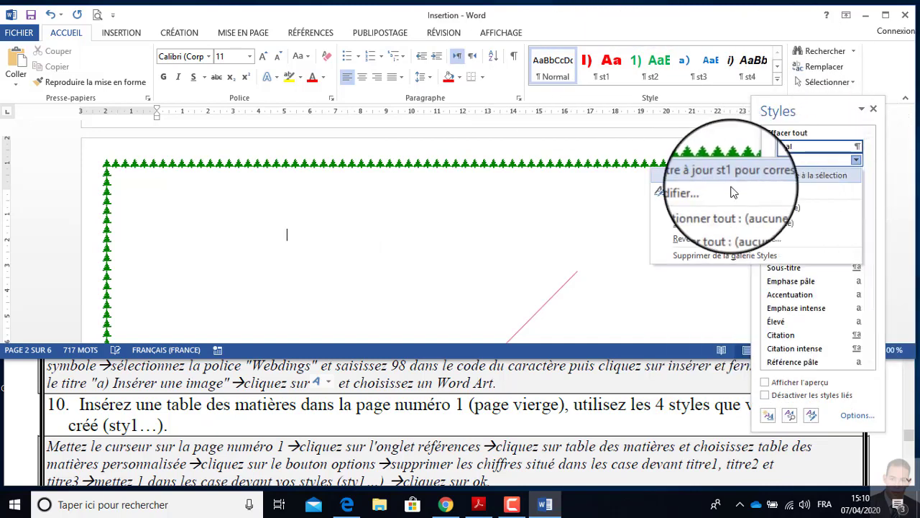
click(371, 255)
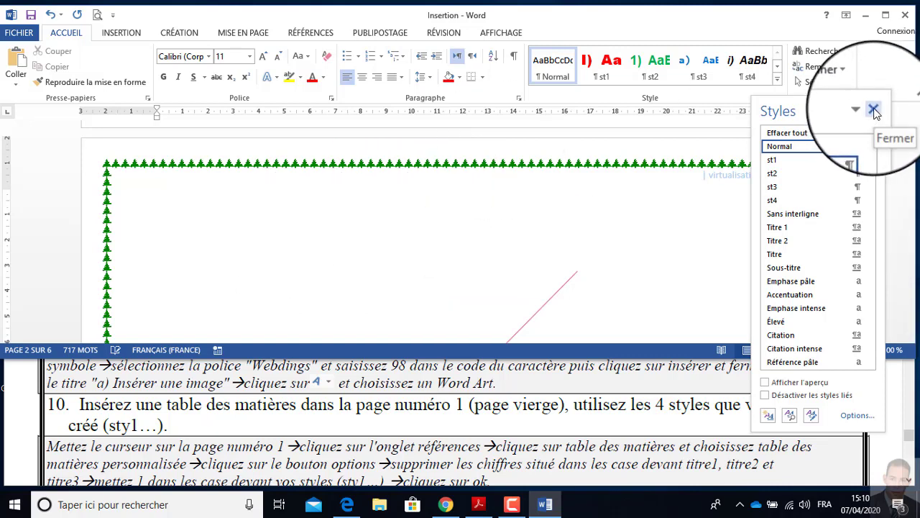
click(289, 233)
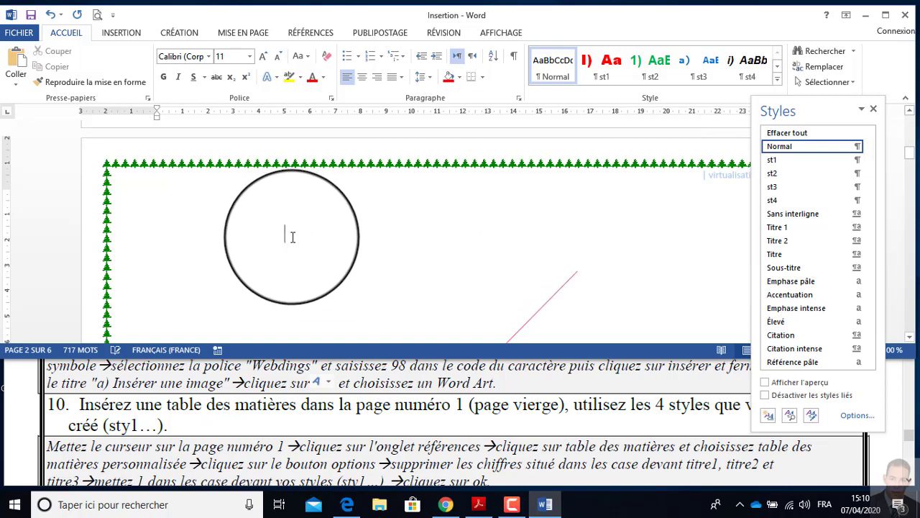
mouse_move(850, 243)
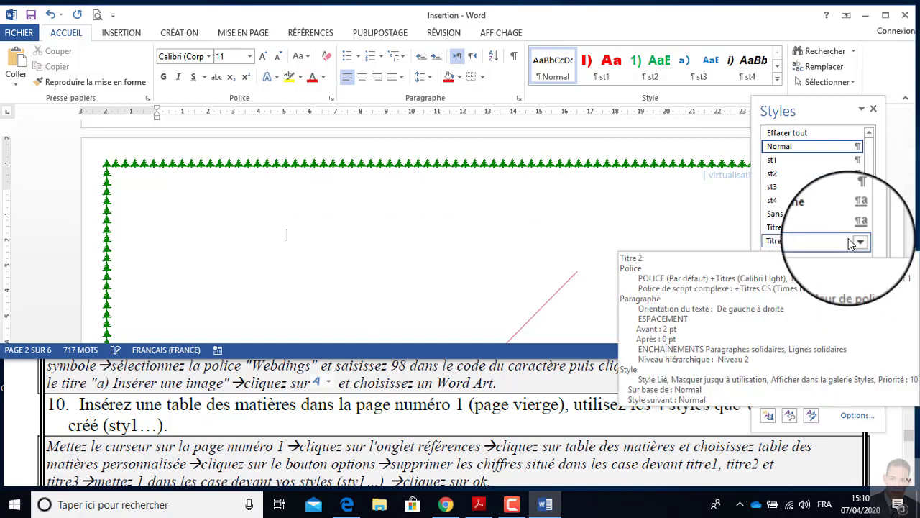
click(285, 236)
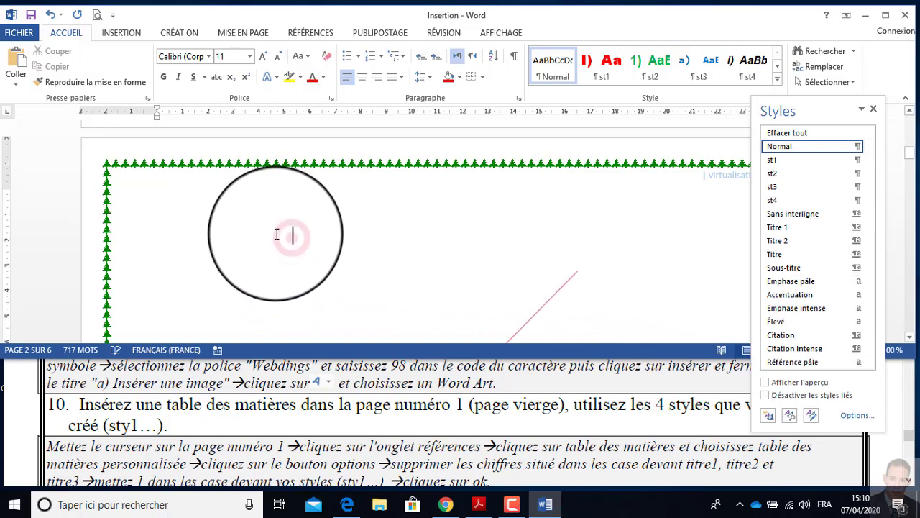
Start a custom table of contents and clear the levels of Titre 1, Titre 2 and Titre 3 in its options
click(308, 33)
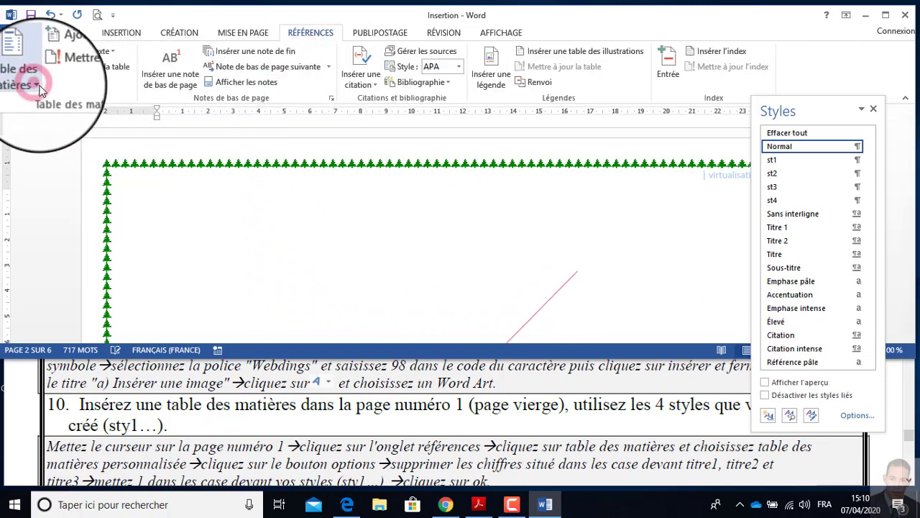
click(20, 68)
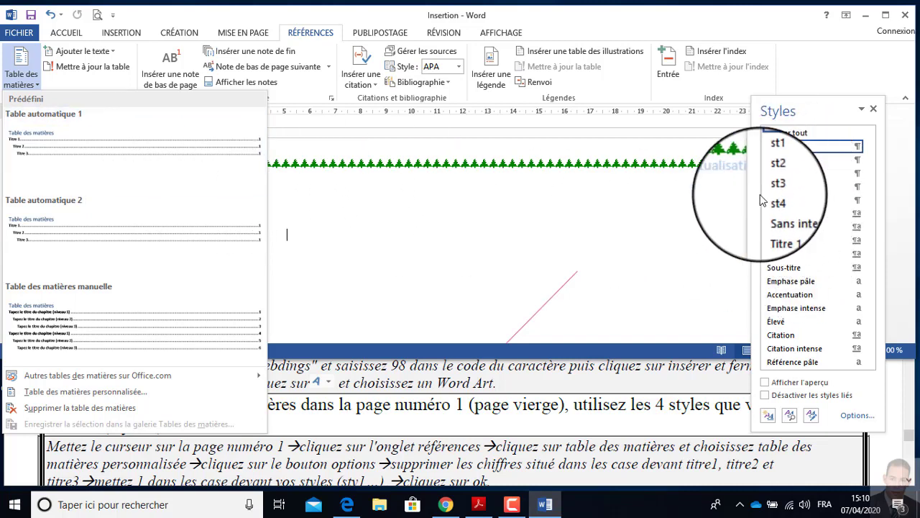
click(86, 395)
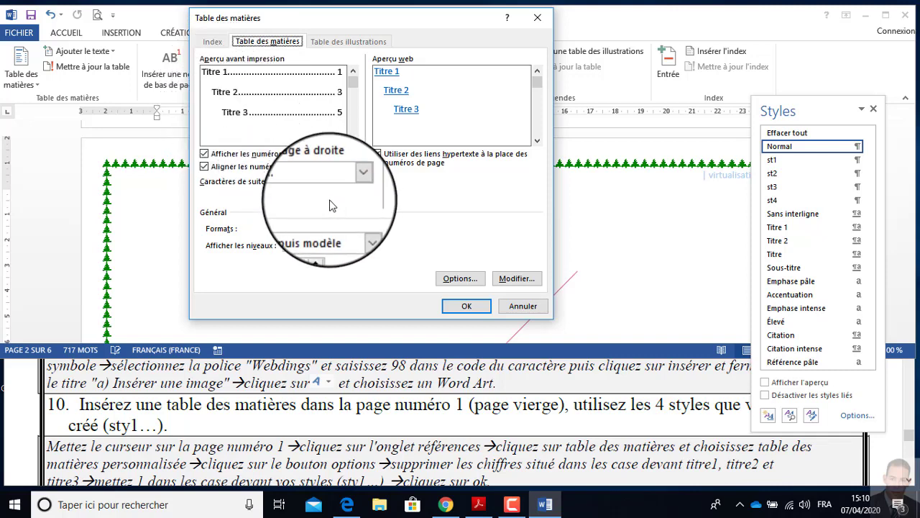
click(471, 288)
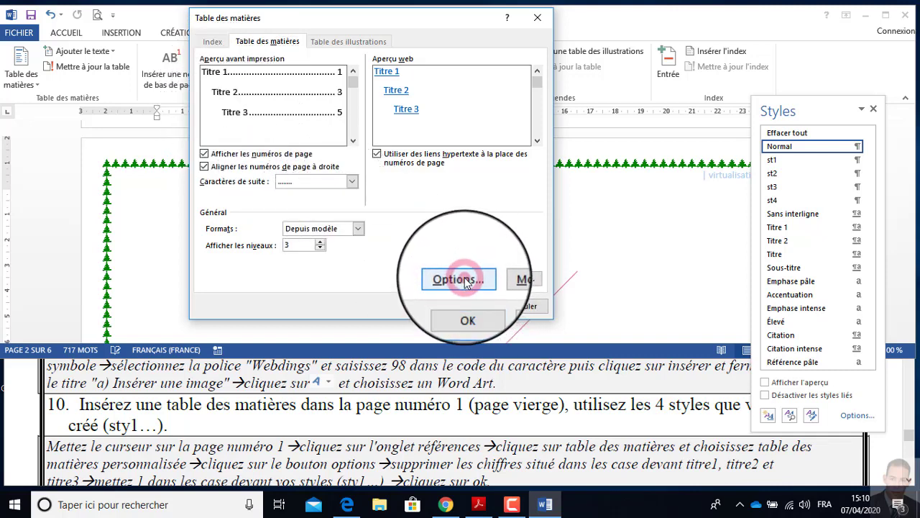
click(570, 222)
click(571, 223)
click(571, 223)
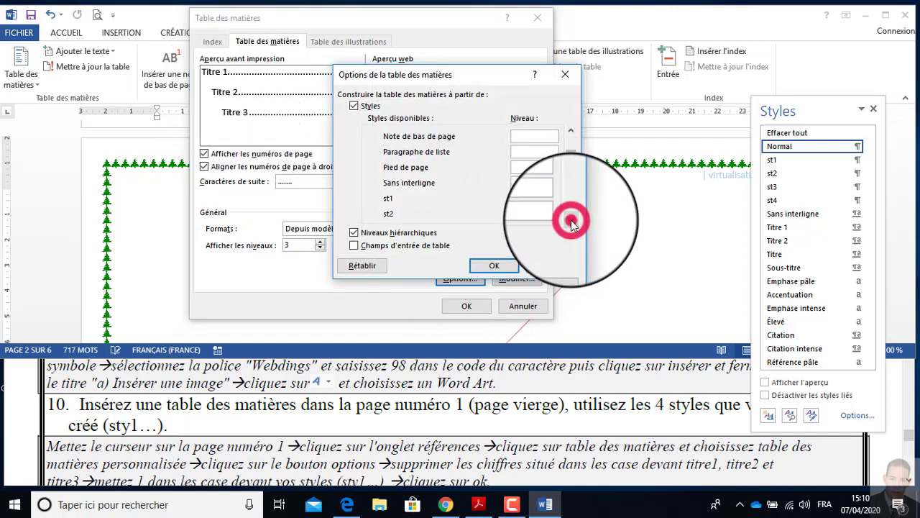
click(571, 223)
click(571, 222)
click(528, 184)
click(527, 198)
key(BackSpace)
click(519, 209)
key(BackSpace)
click(570, 132)
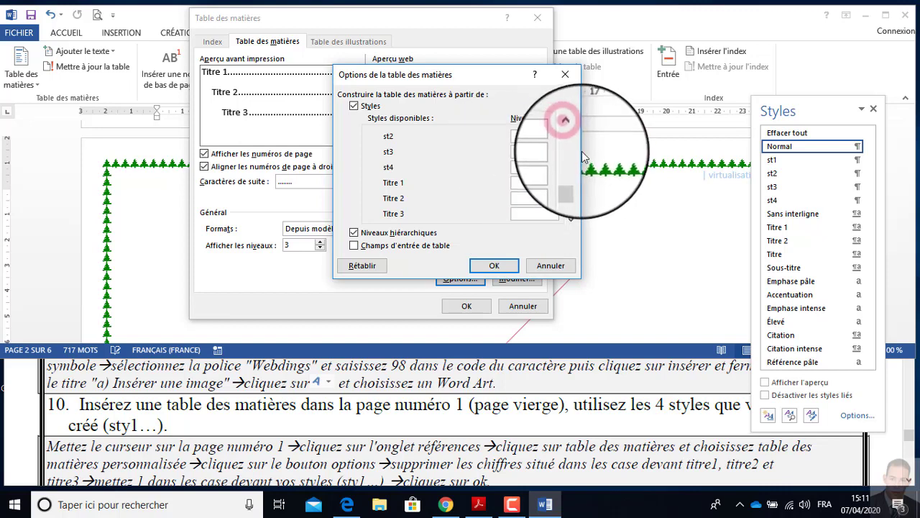
click(571, 132)
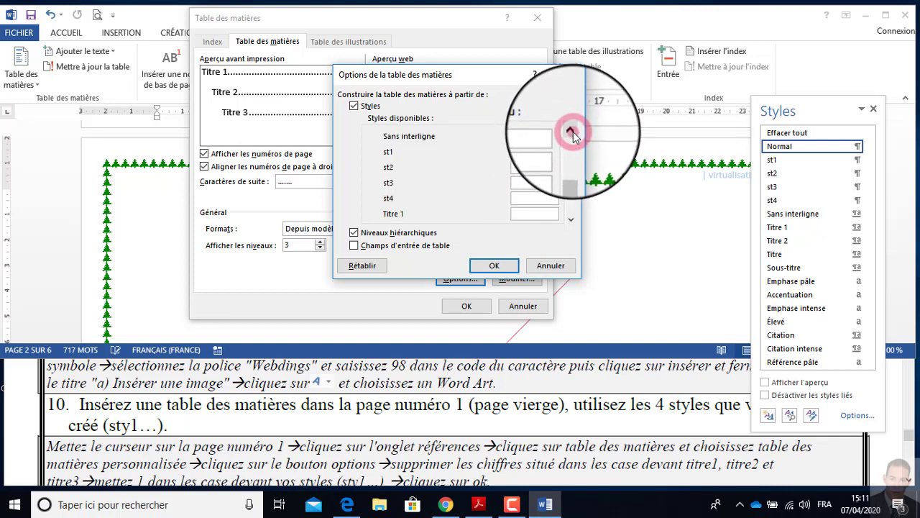
Assign level 1 to st1 and st2 and level 2 to st3 and st4 in the table of contents options
text(1)
click(533, 167)
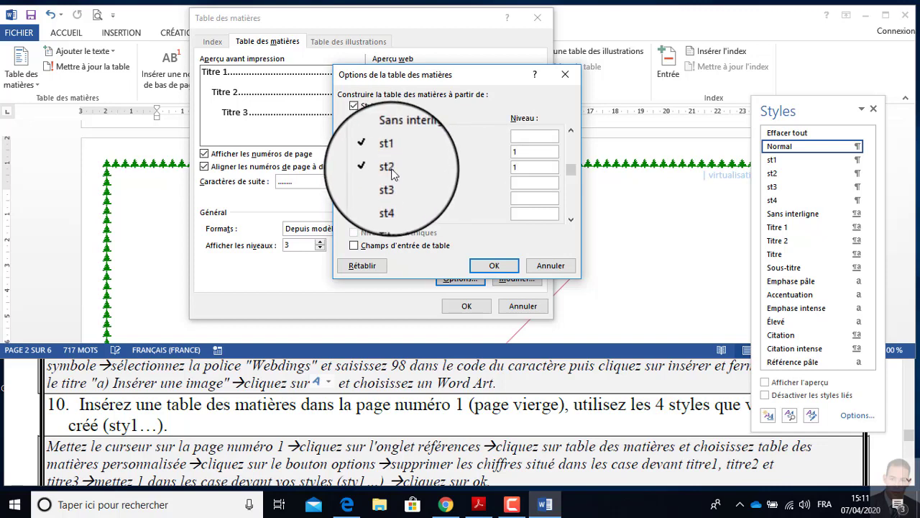
click(532, 183)
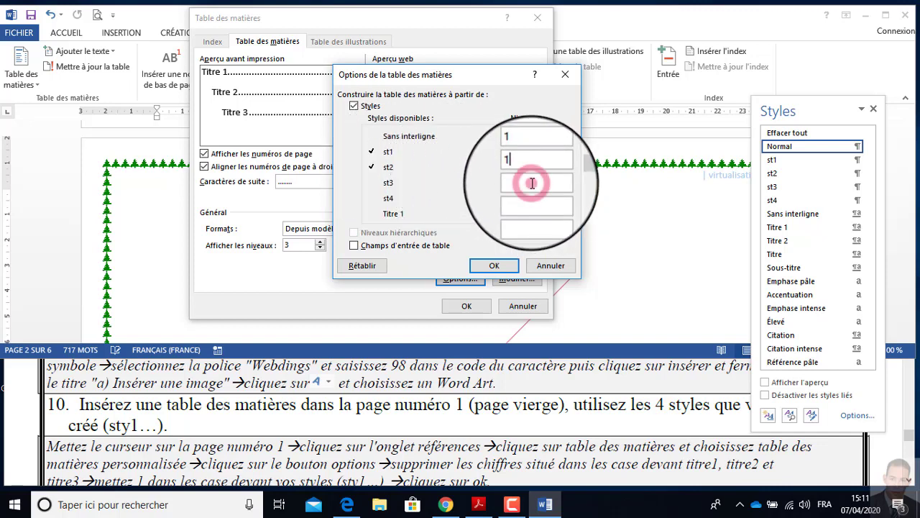
text(2)
click(527, 198)
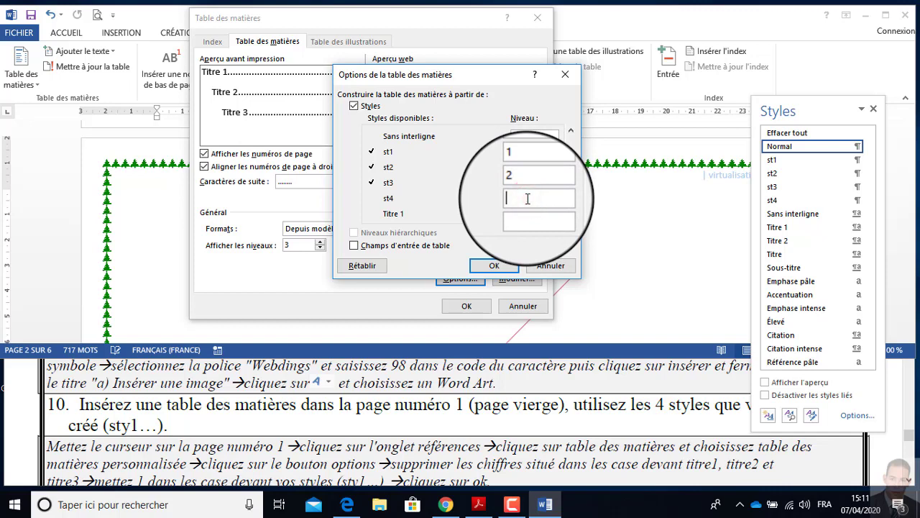
click(500, 265)
Set the tab leader to dots and insert the table of contents on the blank page
click(352, 181)
click(315, 208)
click(353, 182)
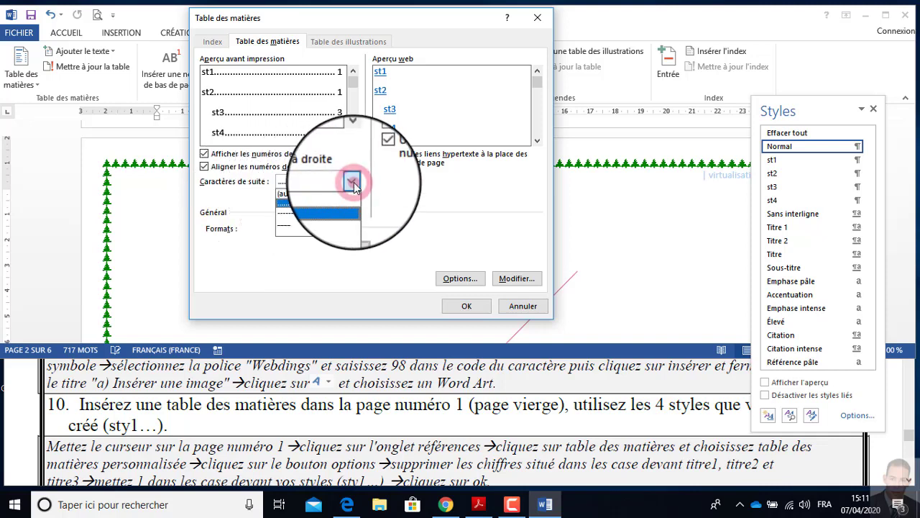
click(301, 204)
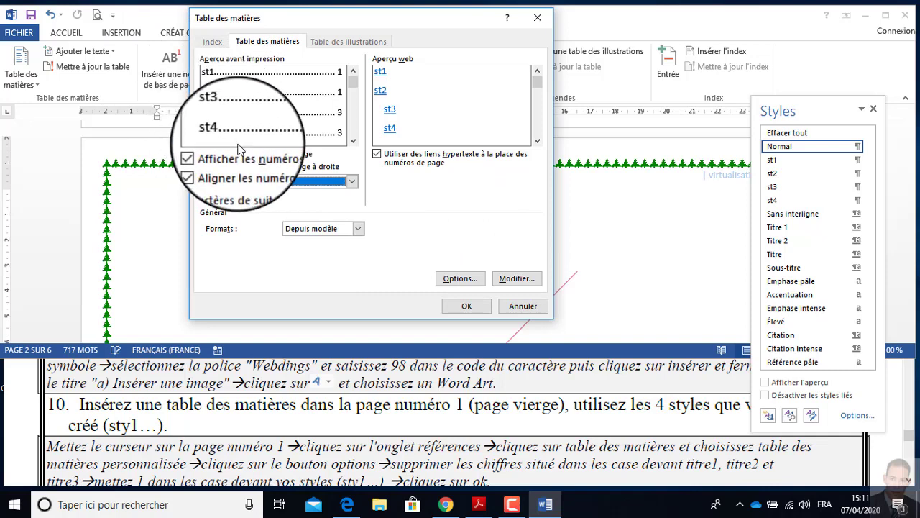
click(468, 306)
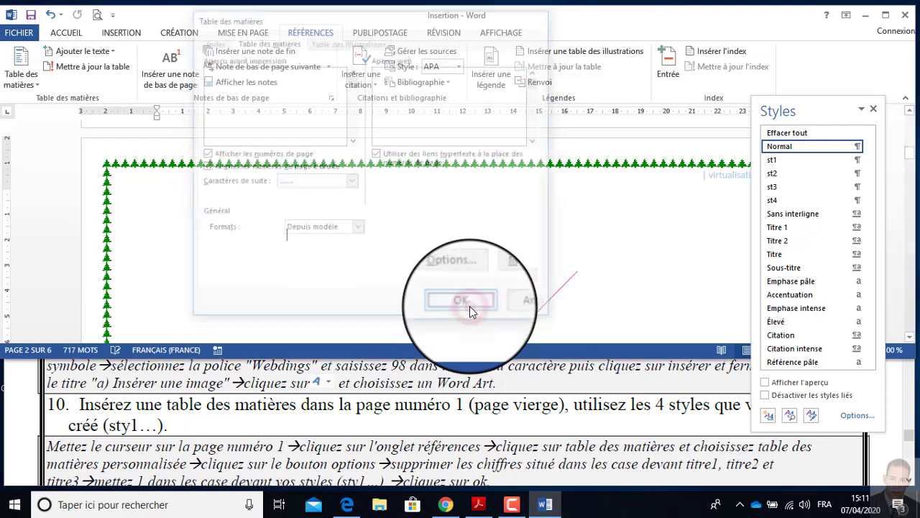
Review the inserted table of contents and undo its insertion
scroll(451, 249, down, 3)
scroll(451, 249, up, 10)
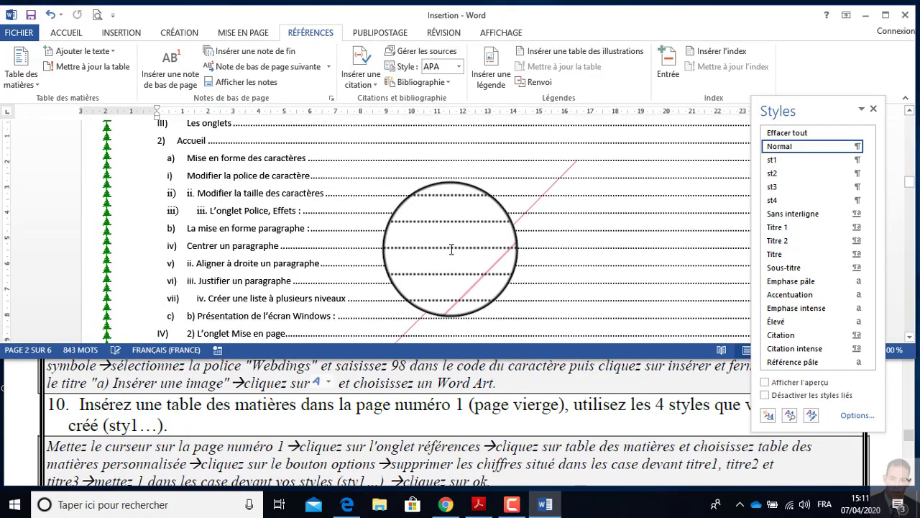
scroll(451, 249, up, 6)
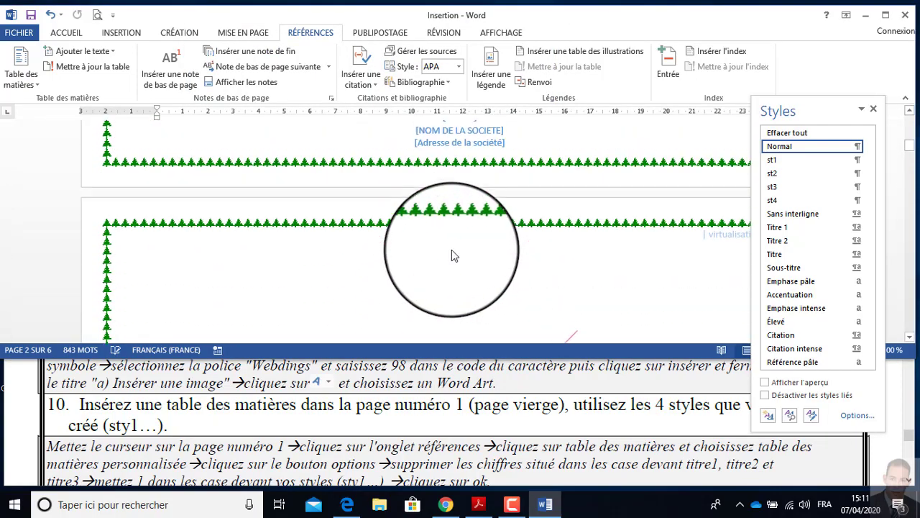
scroll(451, 250, down, 4)
click(47, 15)
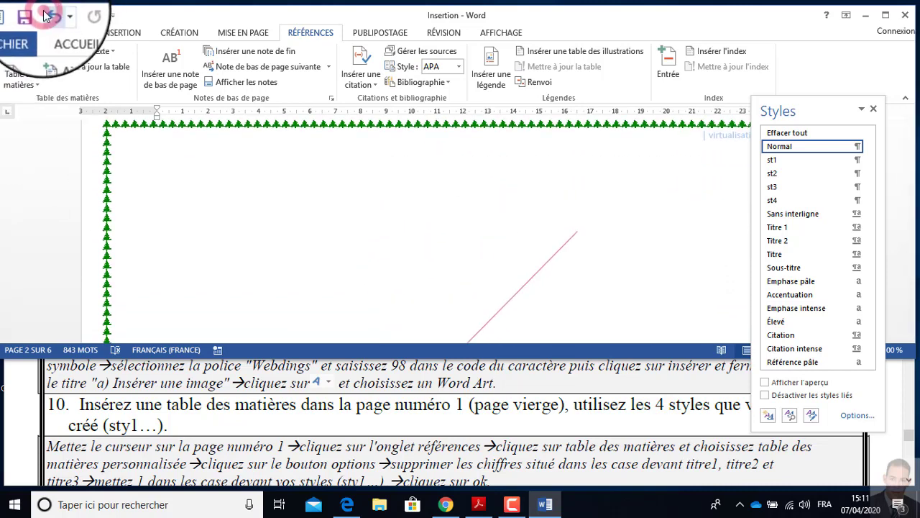
Begin a custom table of contents on the blank page again and clear the levels of Titre 1, Titre 2 and Titre 3
click(290, 196)
scroll(303, 217, up, 3)
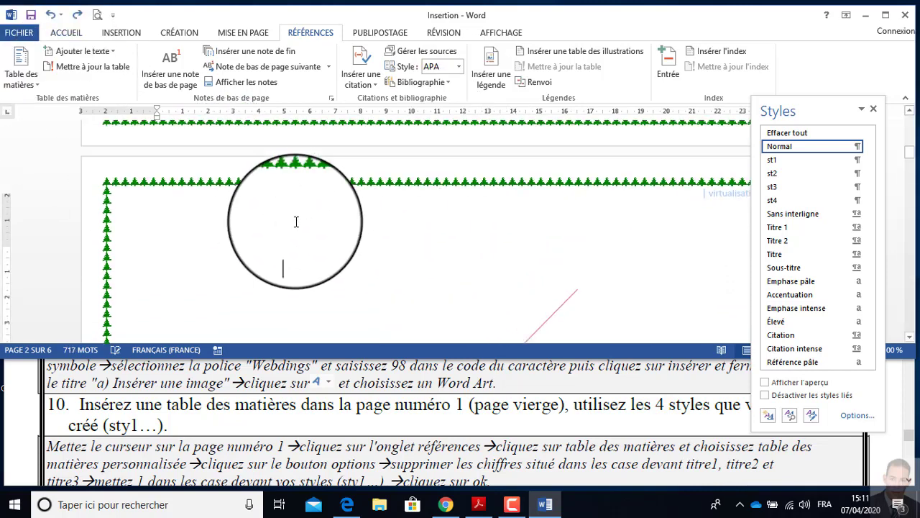
click(175, 283)
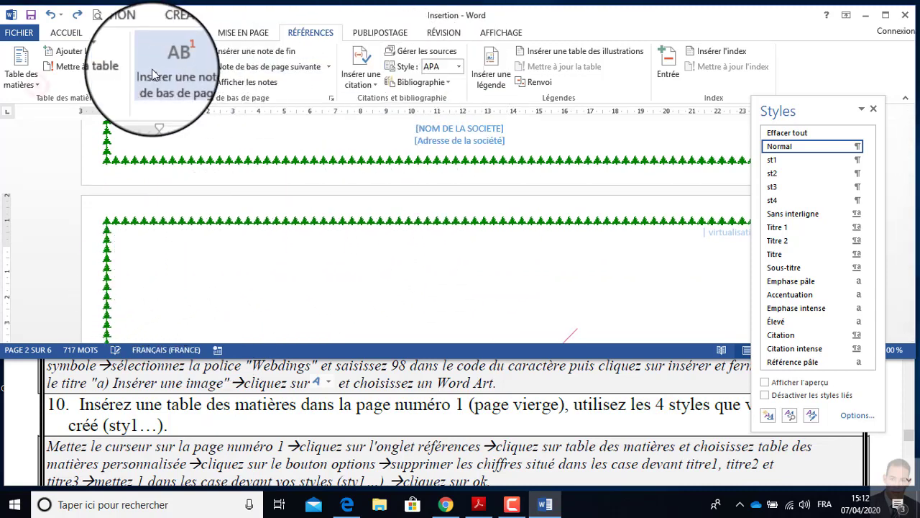
click(37, 85)
click(101, 394)
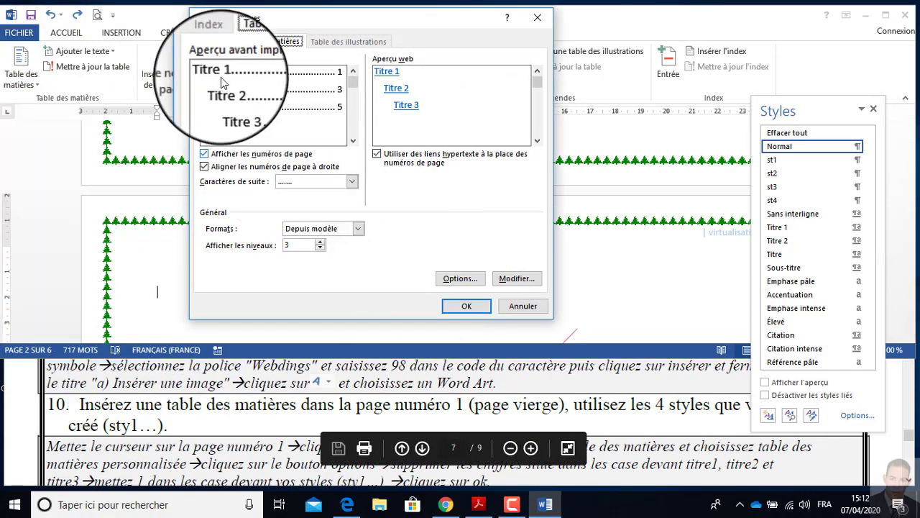
click(460, 278)
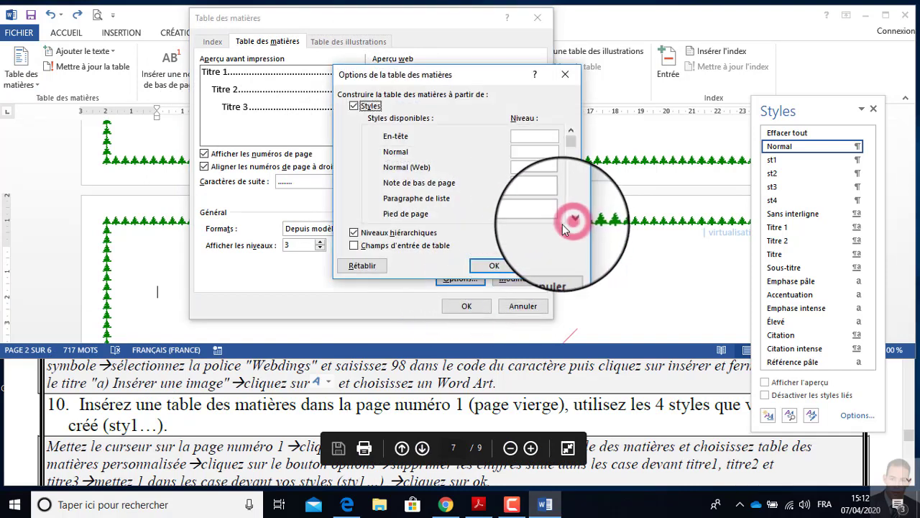
click(571, 220)
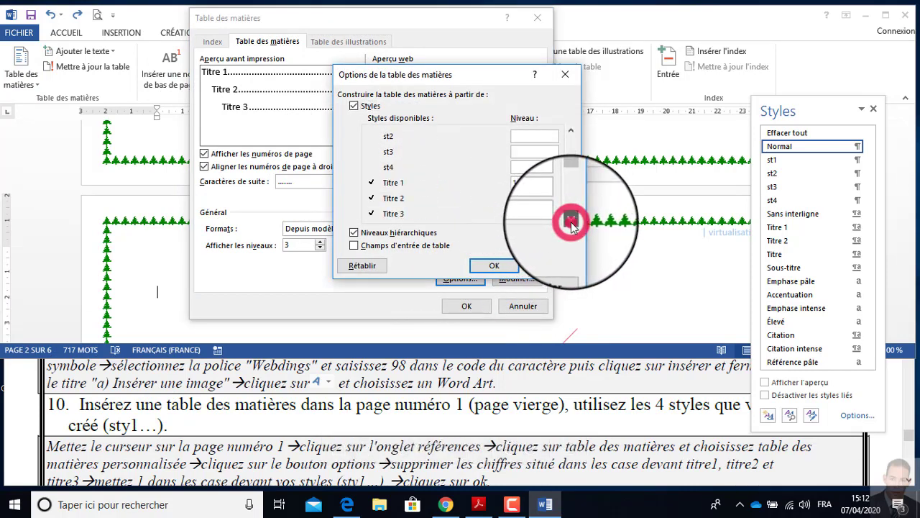
click(524, 182)
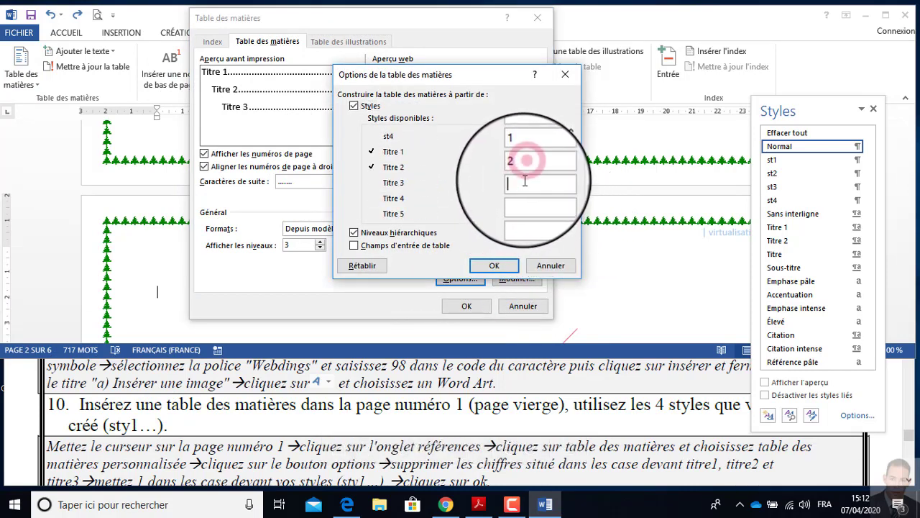
click(526, 167)
click(529, 149)
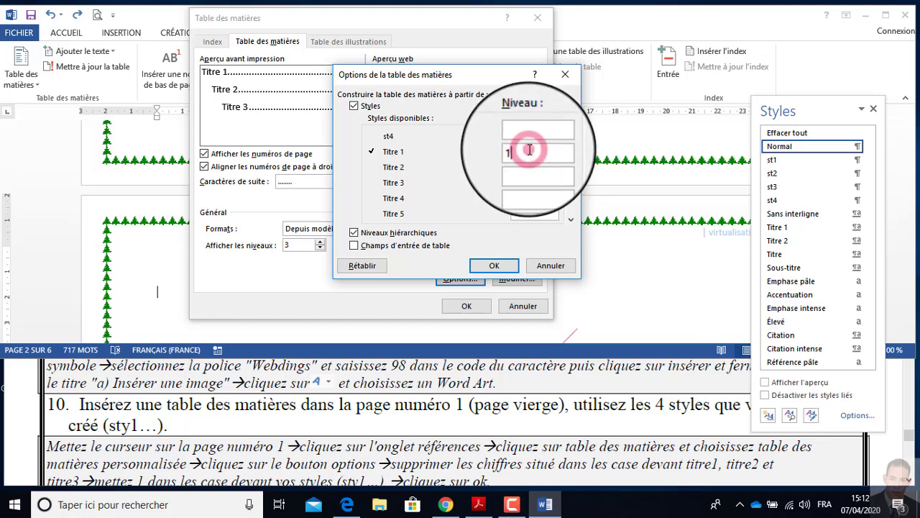
Assign level 1 to st1 and st2 and level 2 to st3 and st4, and insert the table of contents
click(570, 131)
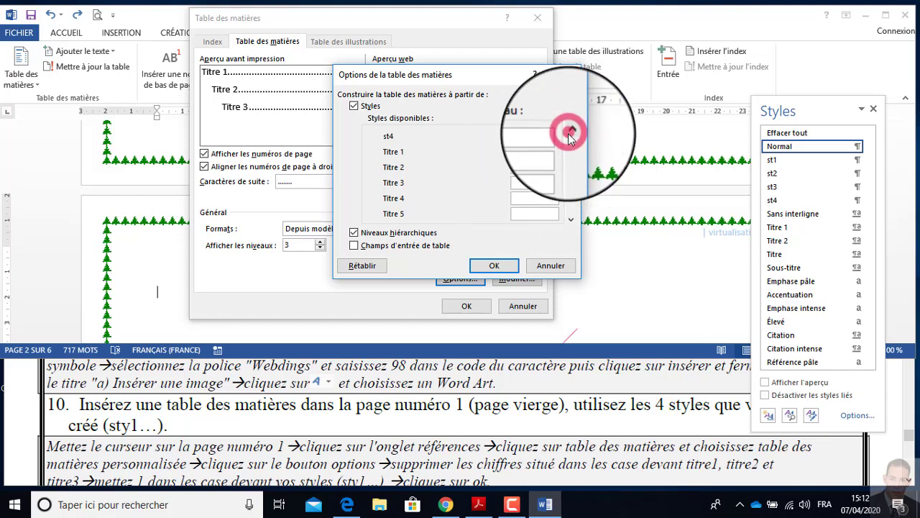
click(533, 136)
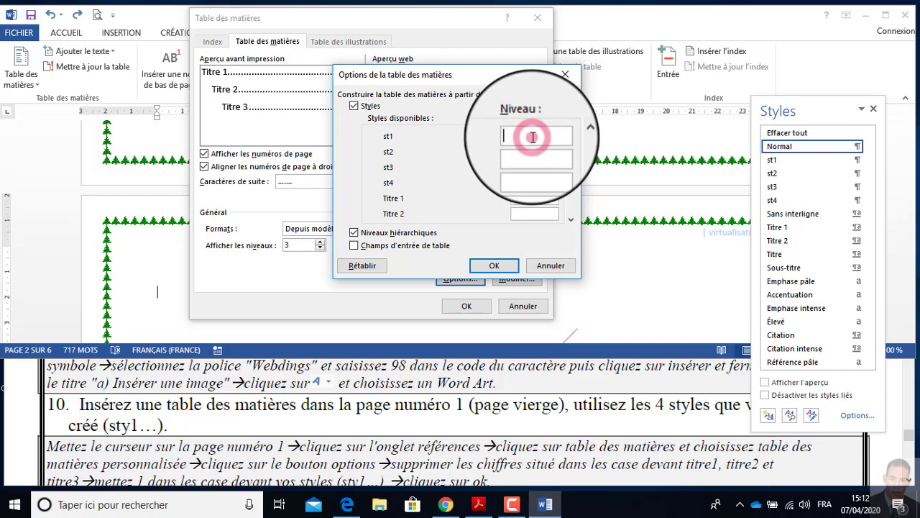
text(&)
key(Tab)
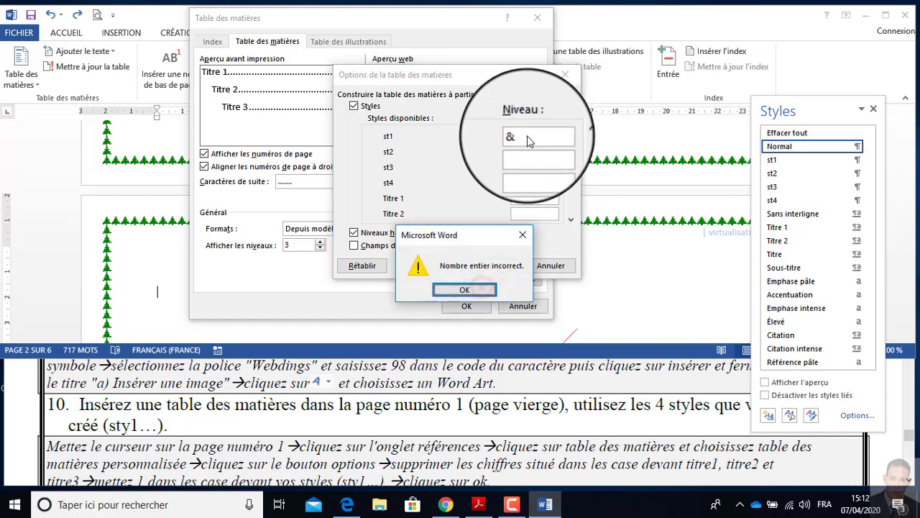
click(464, 289)
text(1)
click(532, 151)
text(1)
click(521, 166)
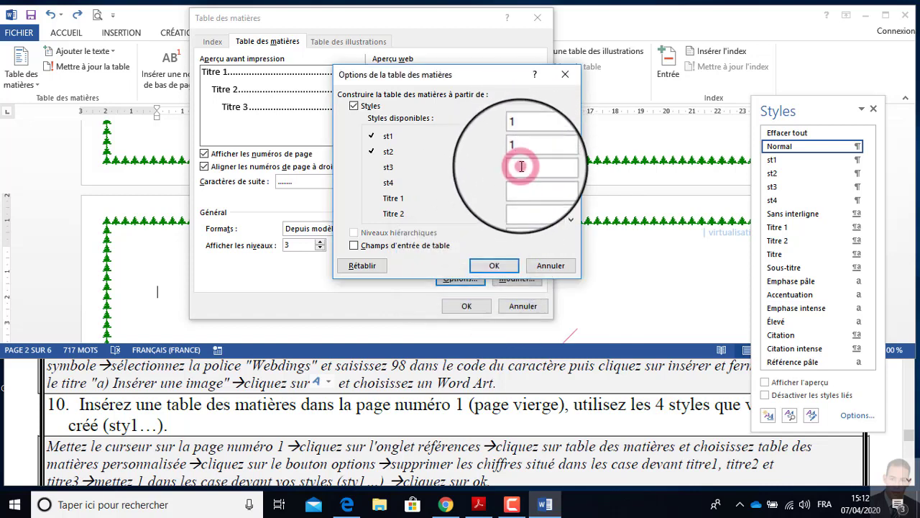
text(2)
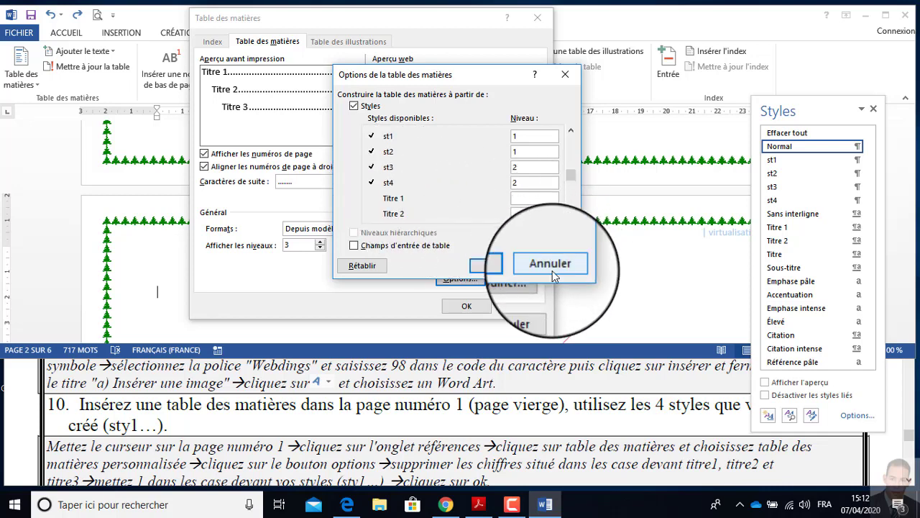
click(494, 266)
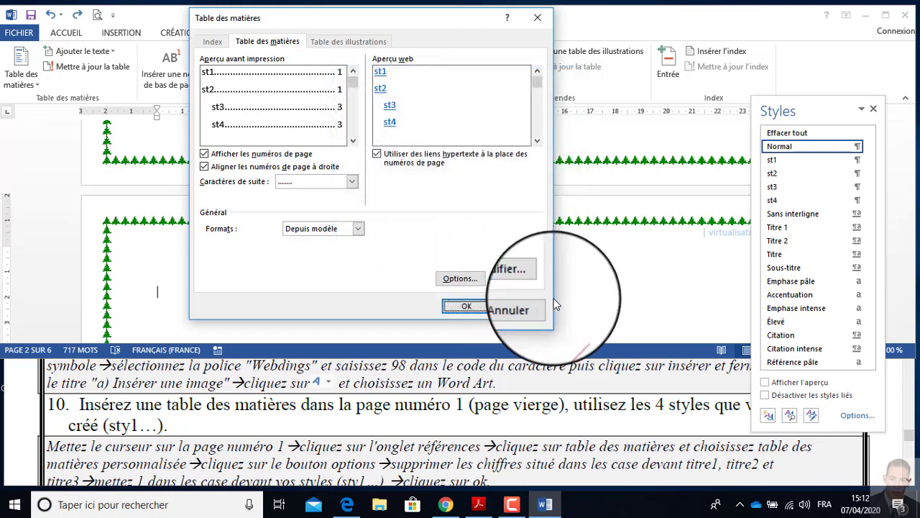
click(475, 307)
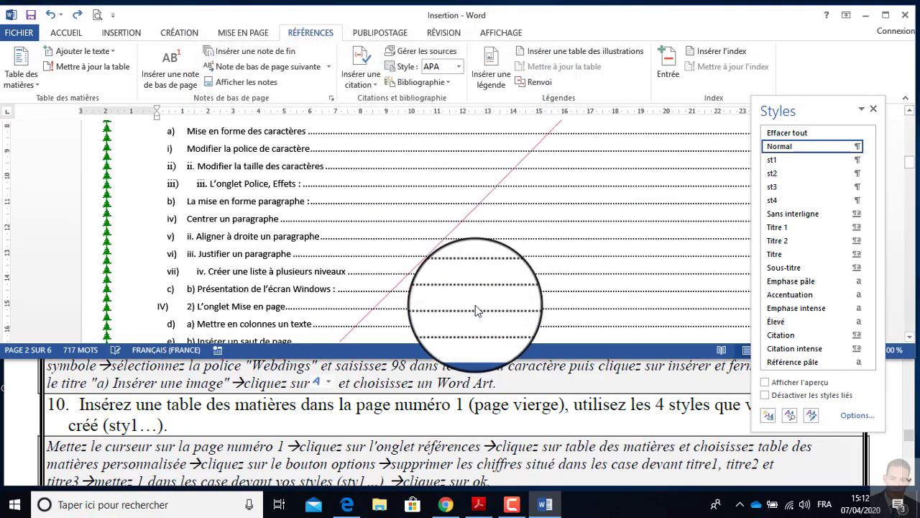
Close the Styles pane and follow the Introduction entry of the table of contents to its heading
click(873, 108)
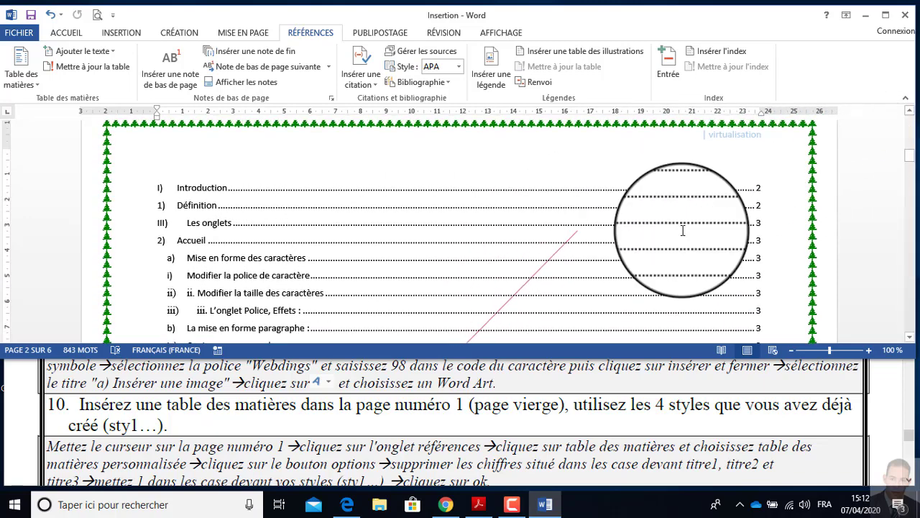
scroll(482, 248, down, 1)
scroll(389, 245, up, 2)
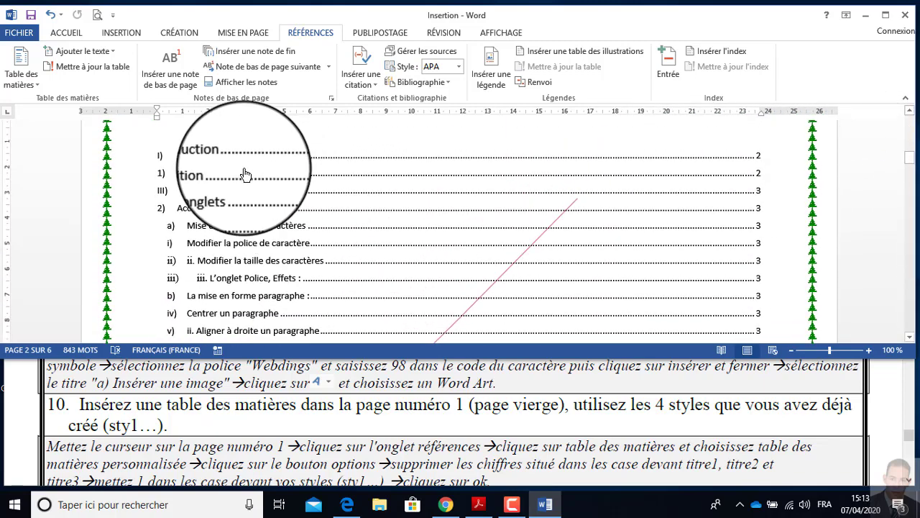
click(238, 165)
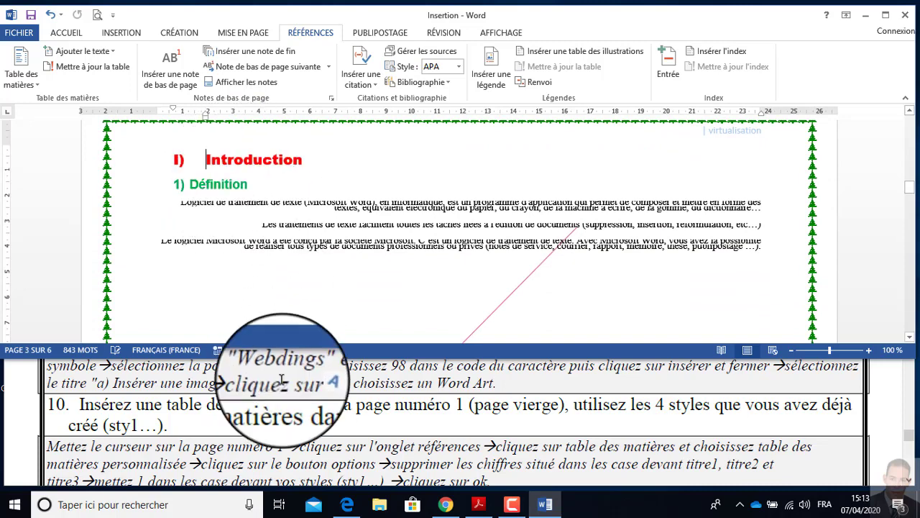
Read the last exercise instruction in the PDF, save and close the Insertion document, and minimise the PDF window
click(349, 411)
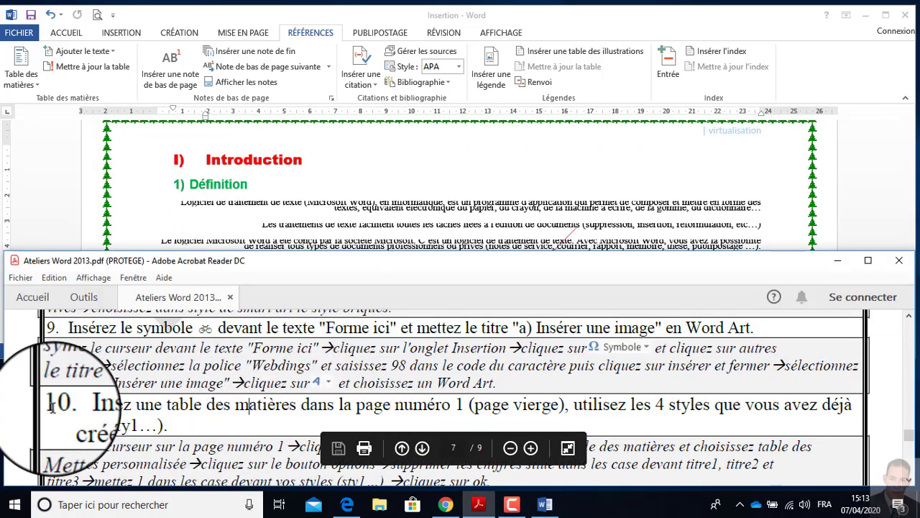
scroll(71, 392, down, 3)
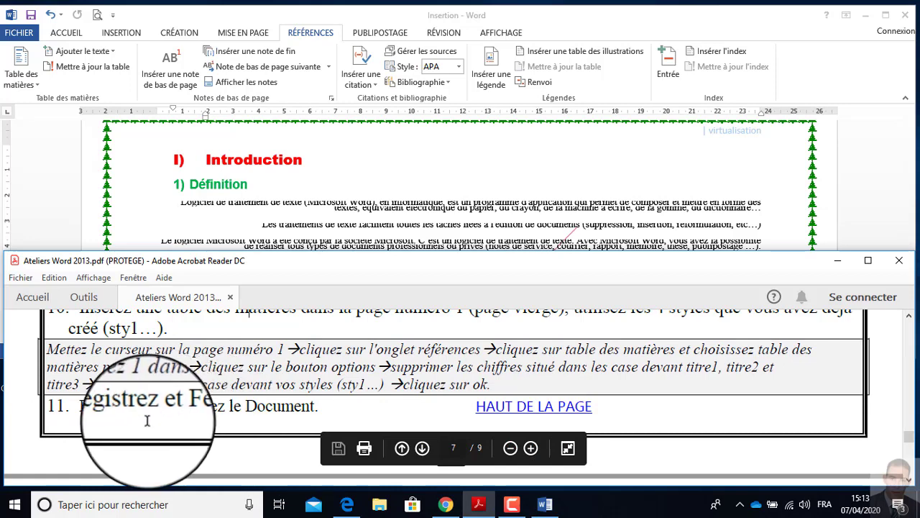
click(30, 14)
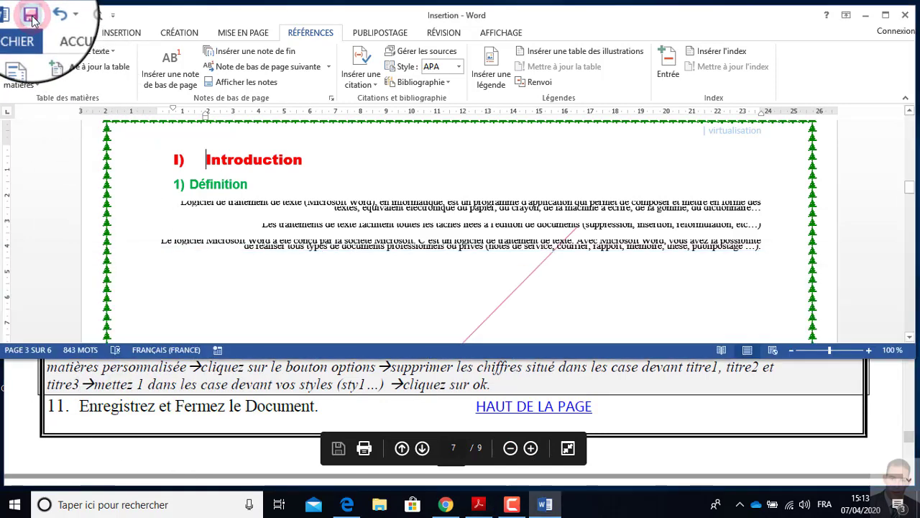
click(906, 7)
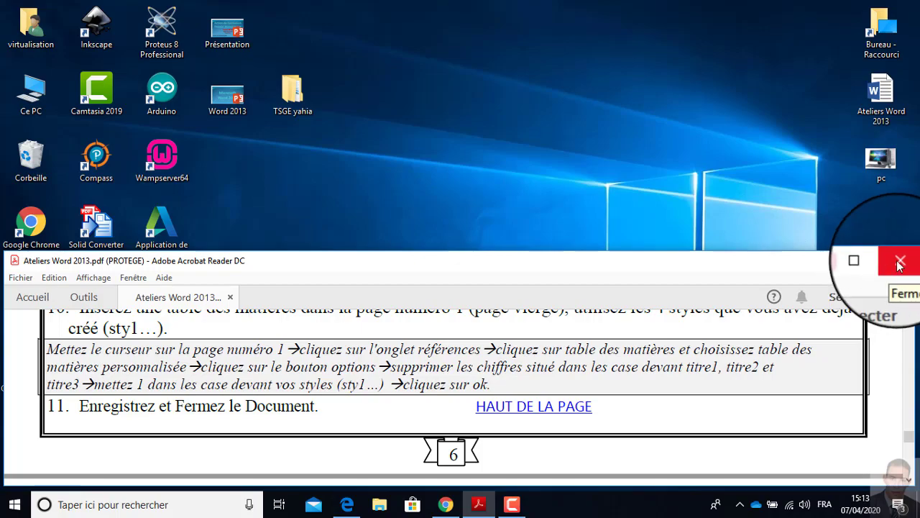
click(841, 261)
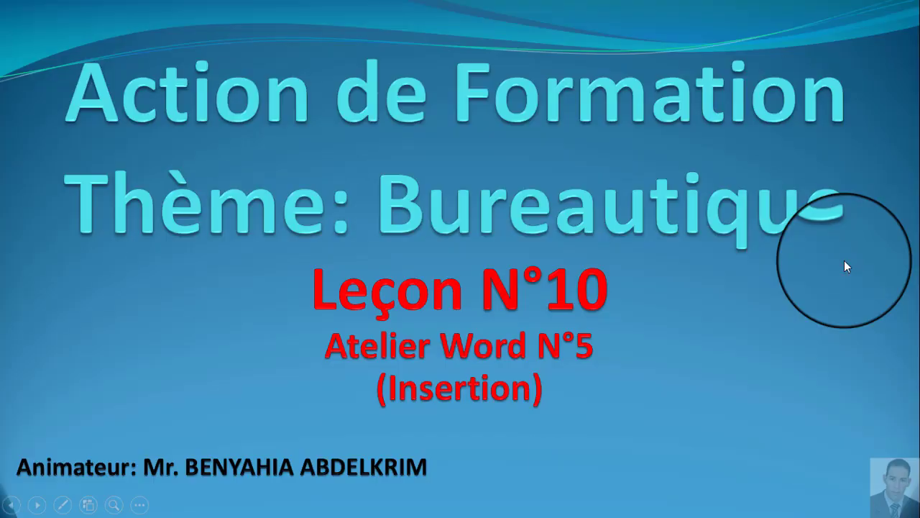